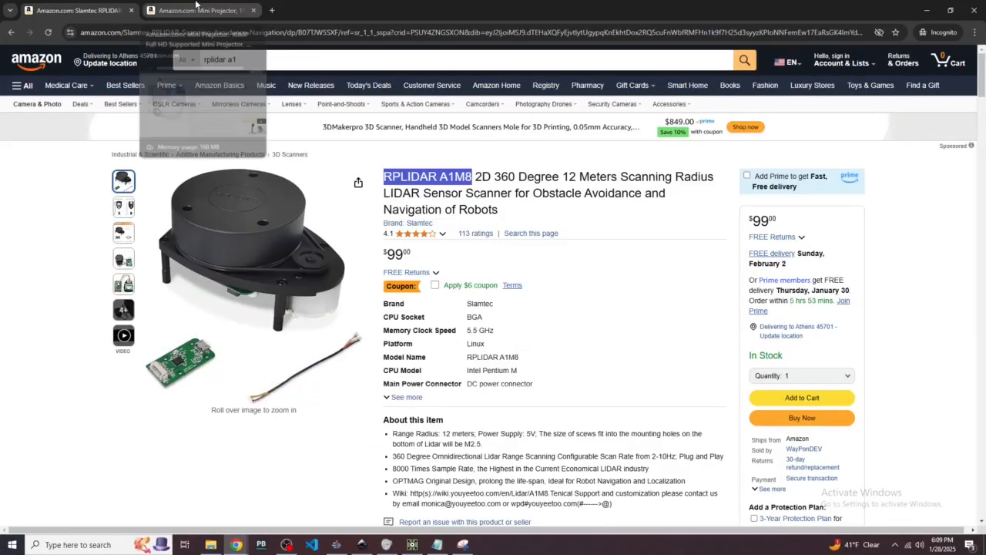
# View the Amazon product page for the 1080P mini projector.
pyautogui.click(196, 8)
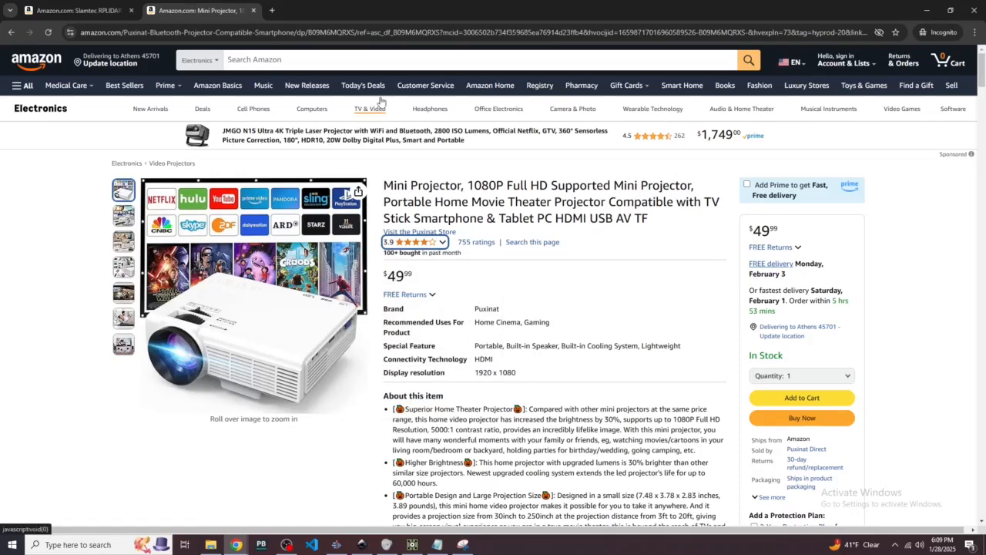
pyautogui.moveTo(337, 293)
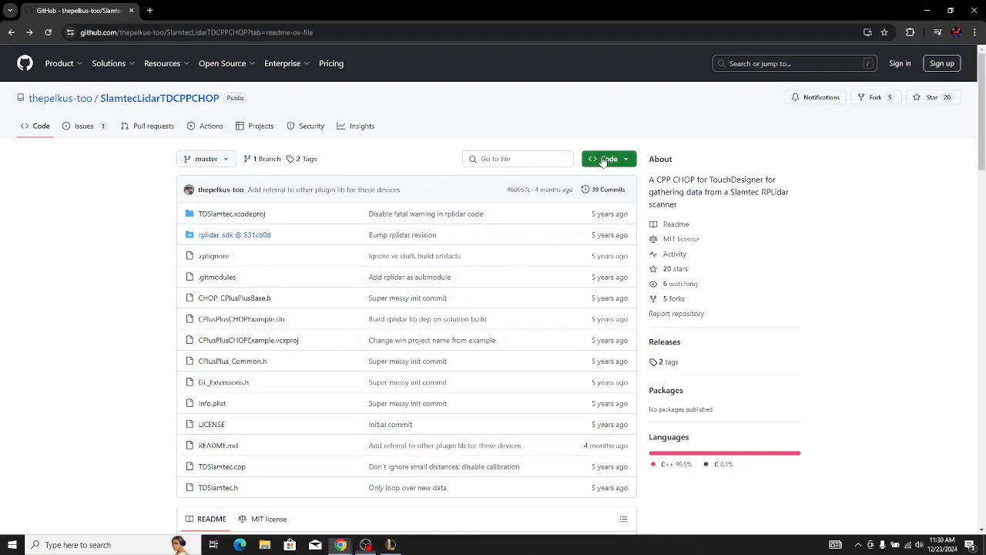
# Download the SlamtecLidarTDCPPCHOP repository as a ZIP into youtube\td_vids\rplidar_a1ma_setup on New Volume (E:).
pyautogui.click(605, 158)
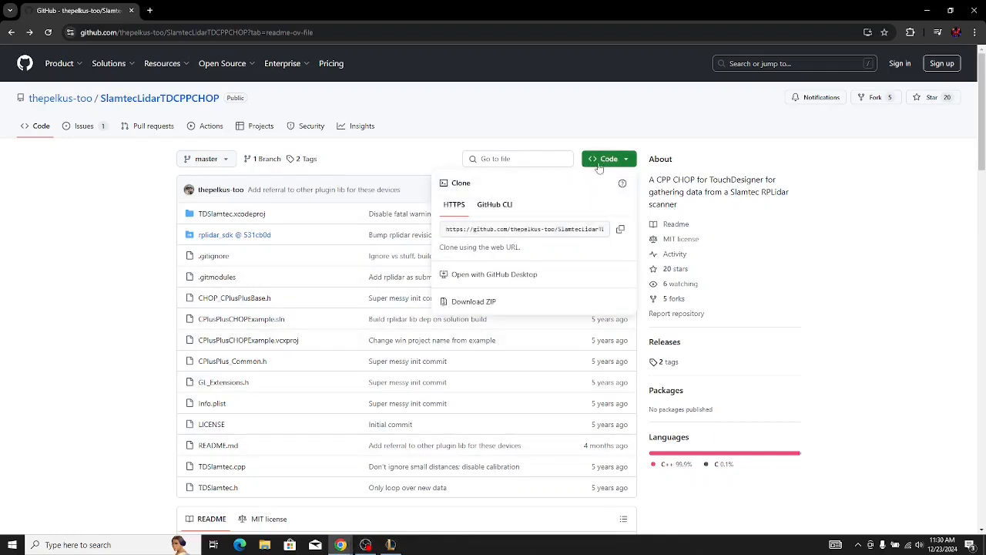
pyautogui.click(473, 301)
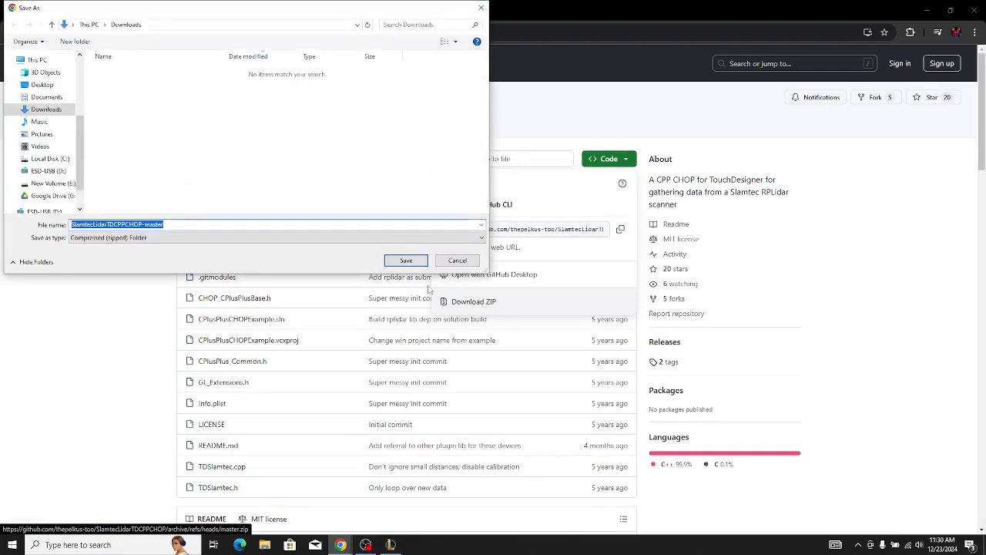
pyautogui.click(66, 185)
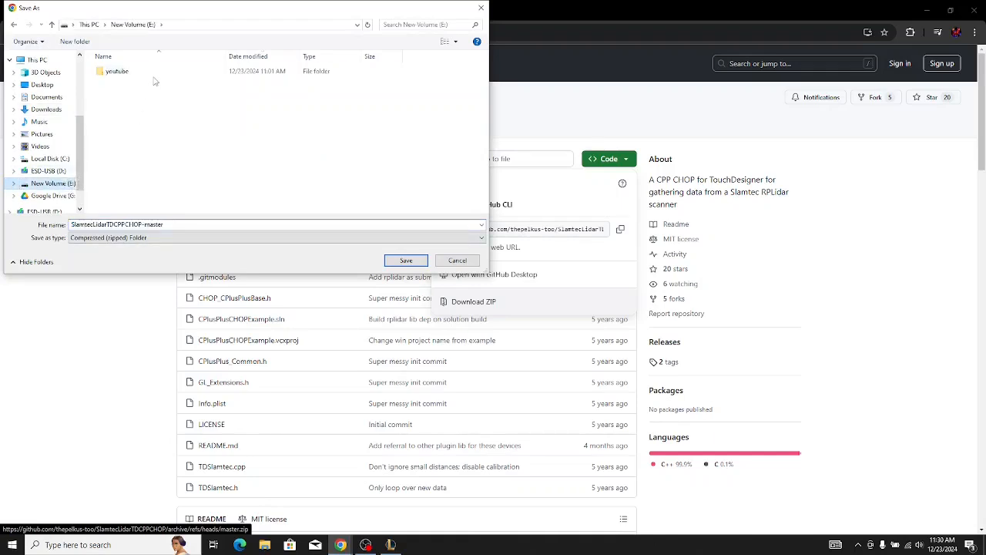
pyautogui.doubleClick(154, 75)
pyautogui.doubleClick(192, 76)
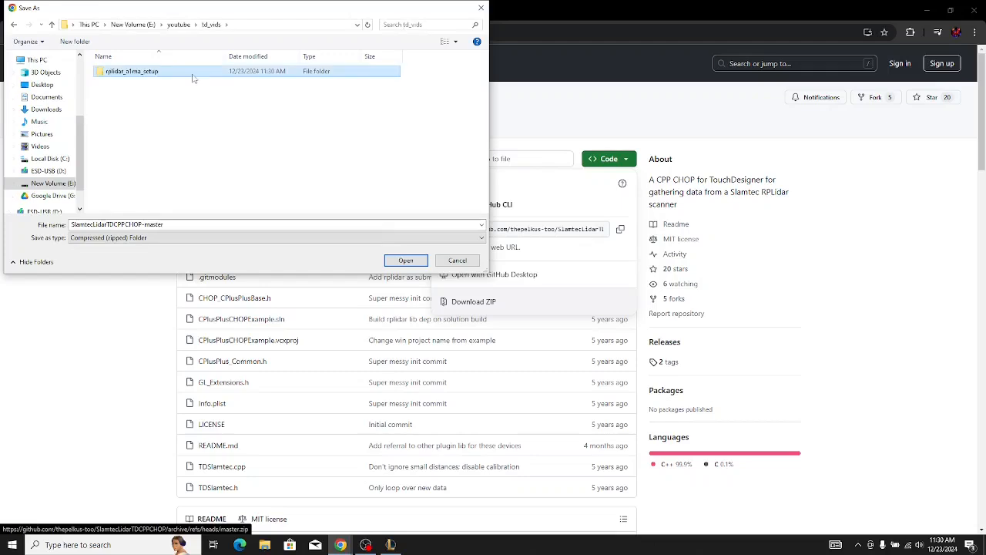
pyautogui.doubleClick(192, 77)
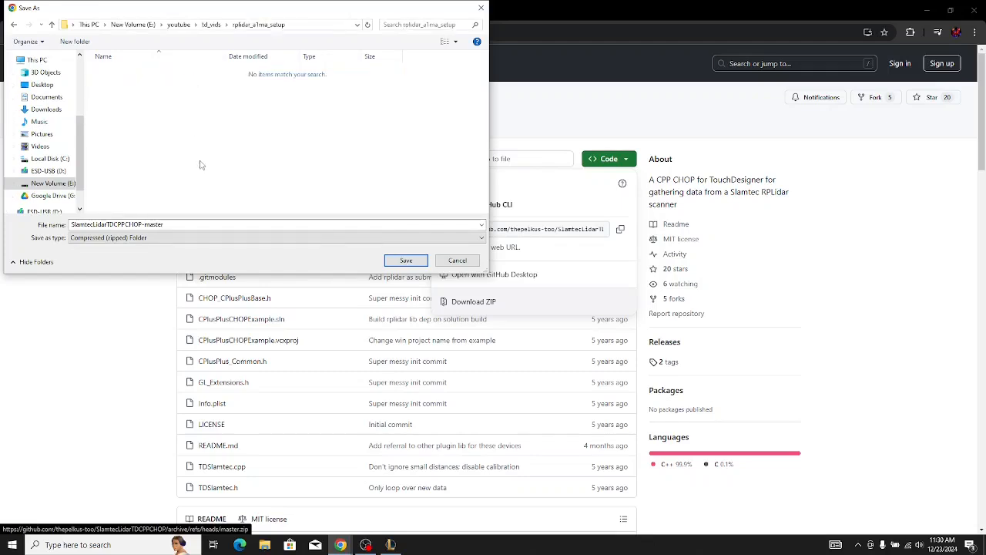
pyautogui.click(406, 261)
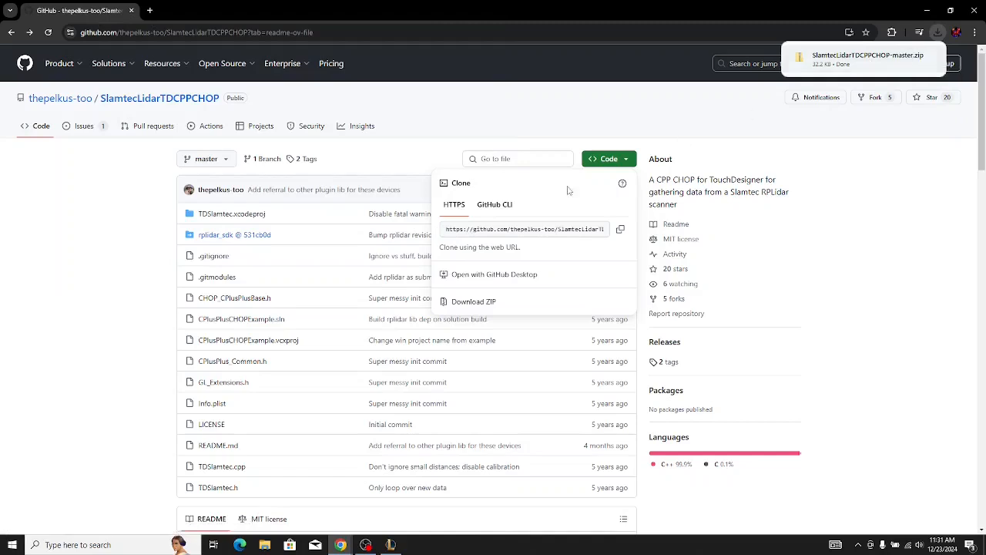
pyautogui.click(394, 159)
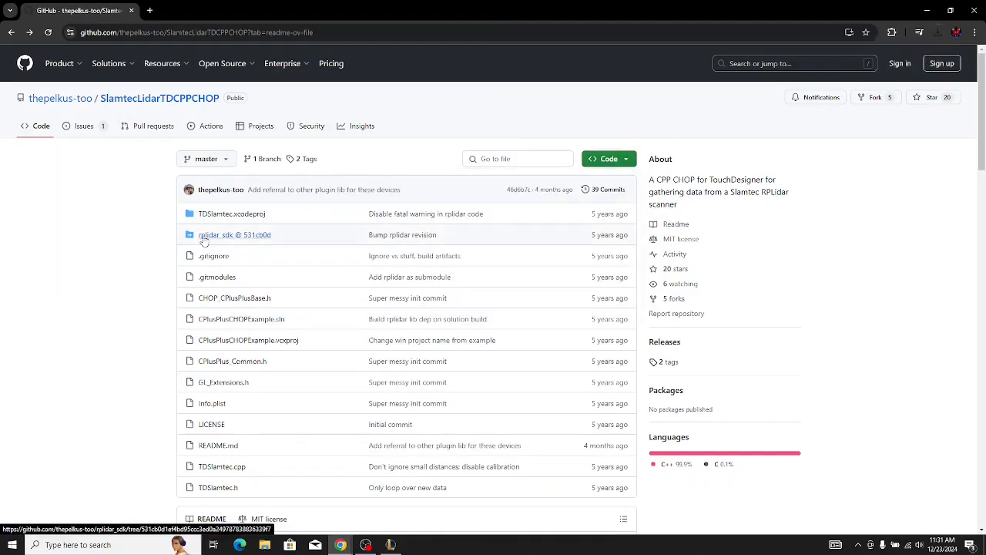
# Open the linked rplidar_sdk repository page and the inner SlamtecLidarTDCPPCHOP-master folder of the downloaded project.
pyautogui.click(204, 241)
pyautogui.click(937, 33)
pyautogui.click(903, 79)
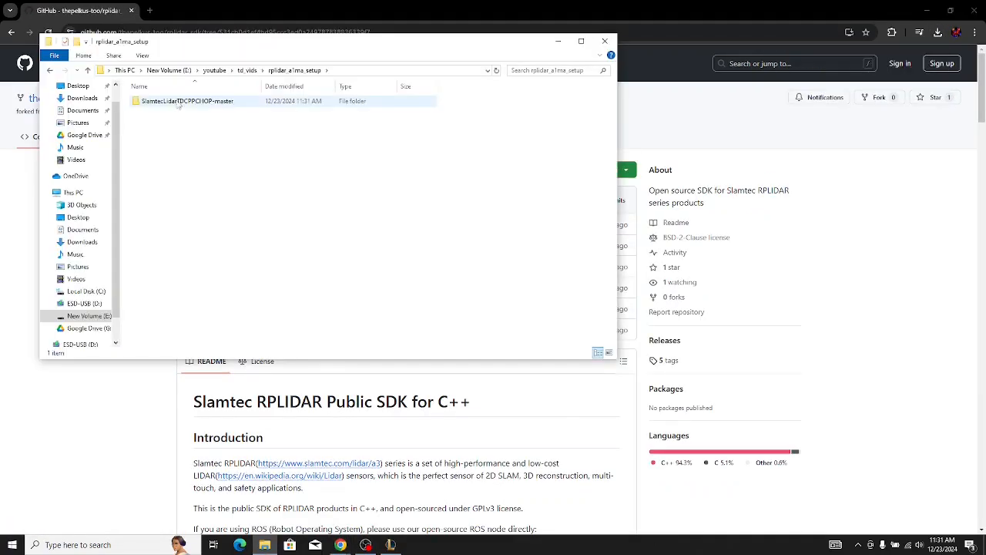
pyautogui.doubleClick(179, 103)
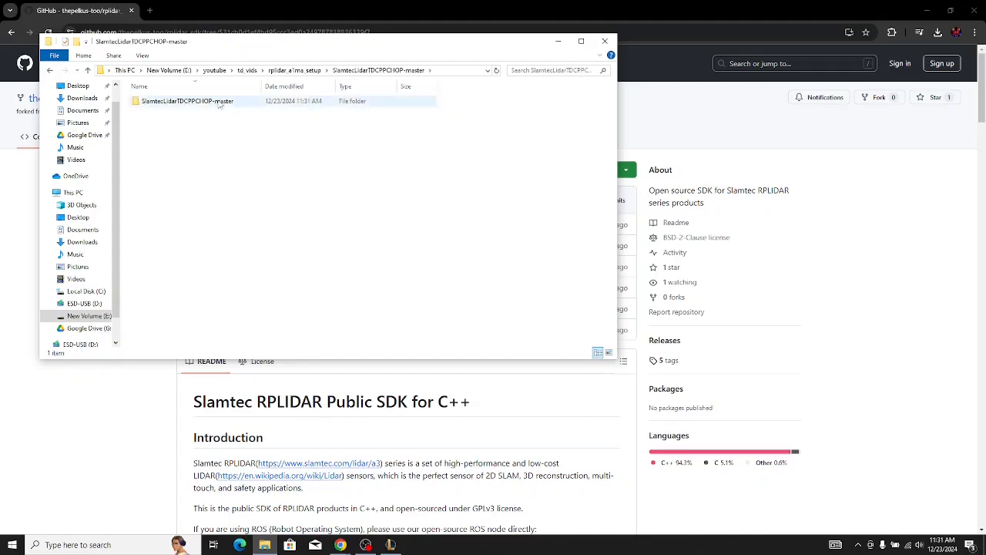
pyautogui.doubleClick(220, 105)
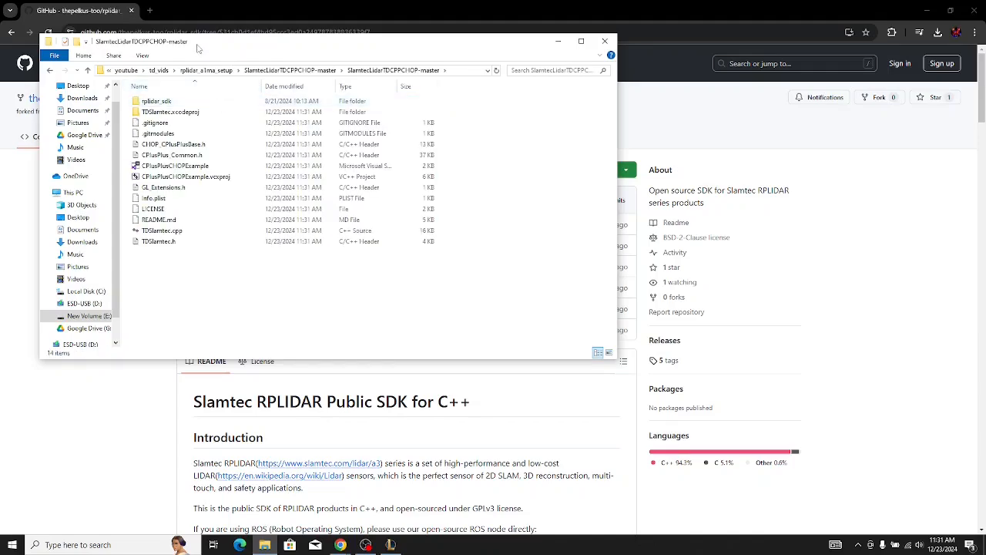
# Arrange the rplidar_sdk GitHub page and the SlamtecLidarTDCPPCHOP-master folder window side by side.
pyautogui.moveTo(196, 48); pyautogui.dragTo(542, 144)
pyautogui.moveTo(539, 18); pyautogui.dragTo(0, 203)
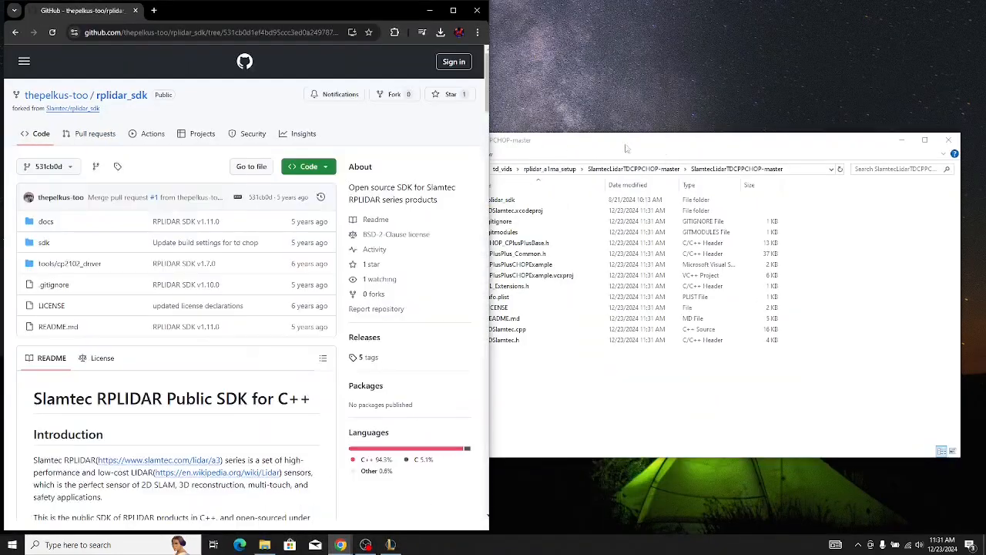
pyautogui.moveTo(630, 142); pyautogui.dragTo(985, 171)
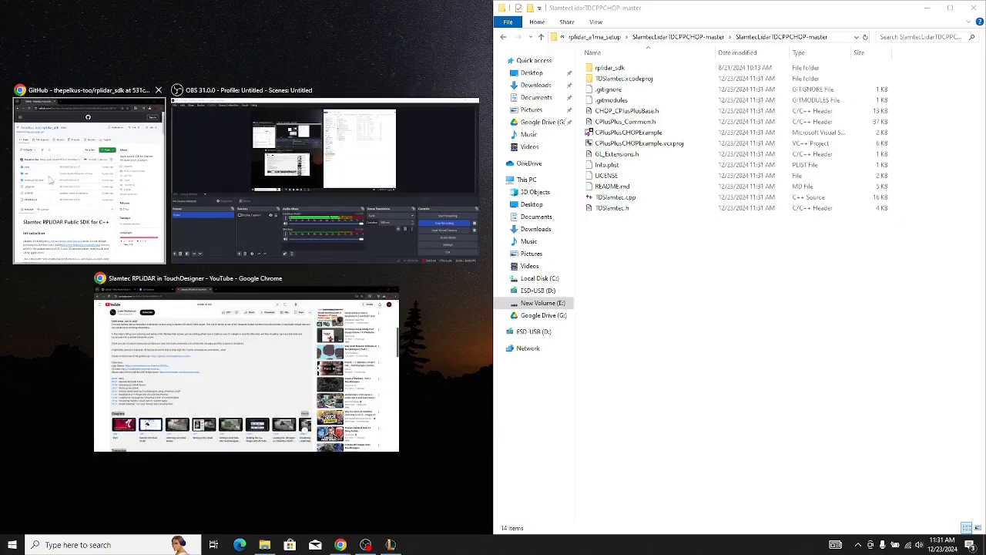
pyautogui.click(92, 231)
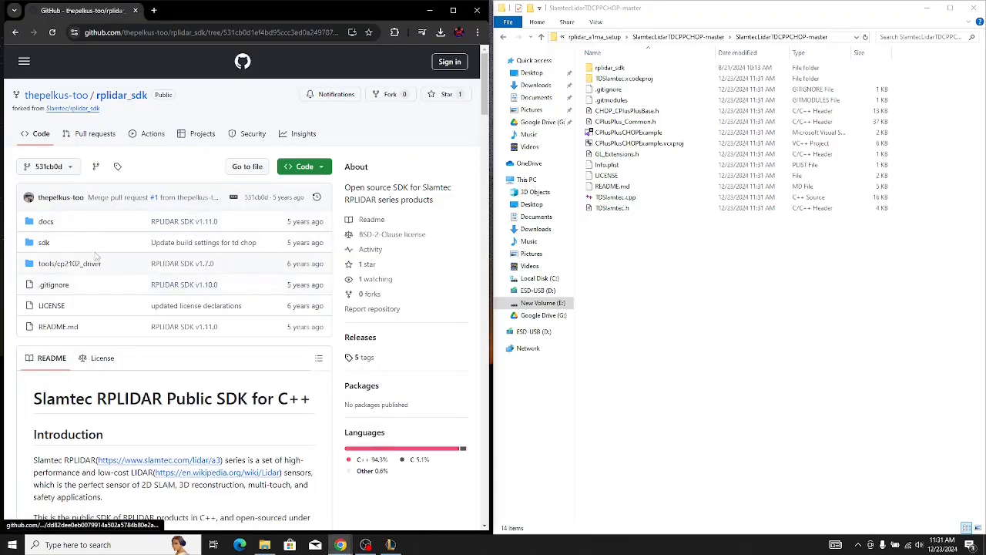
# Download the rplidar_sdk repository as a ZIP into the Downloads folder.
pyautogui.click(308, 166)
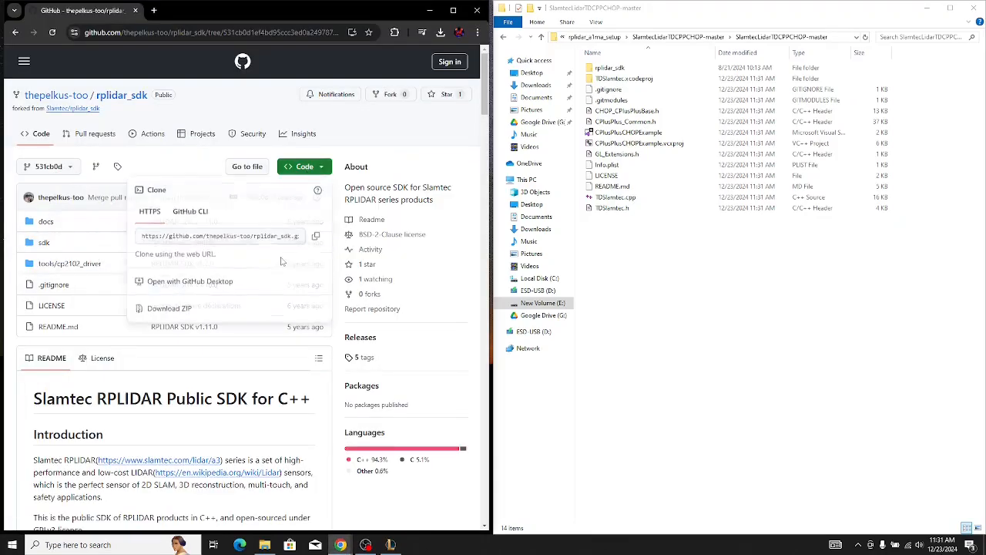
pyautogui.click(207, 311)
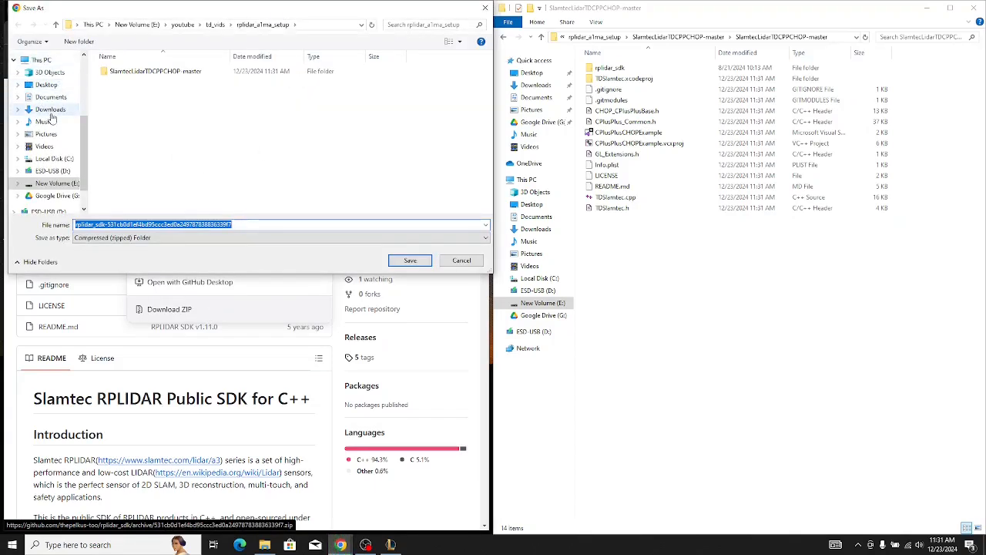
pyautogui.click(51, 111)
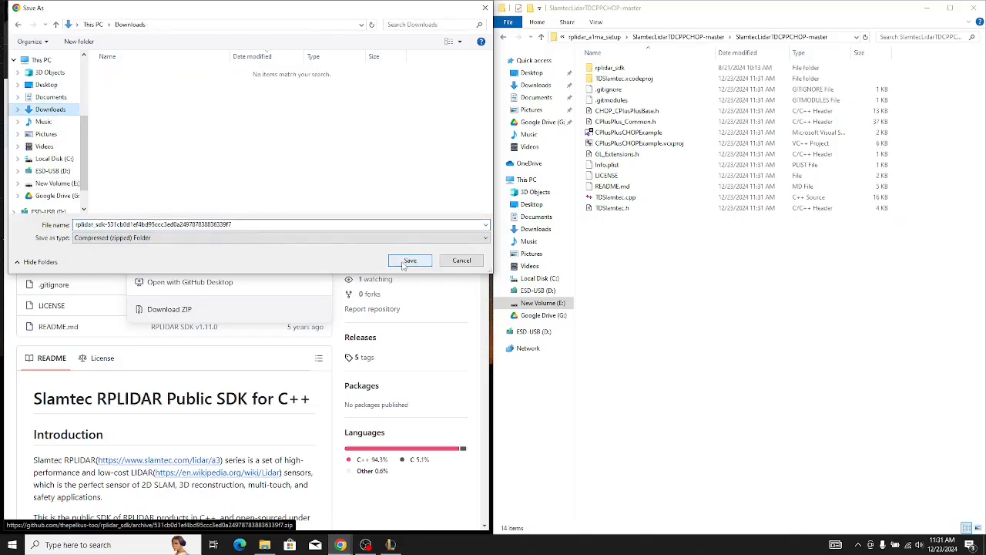
pyautogui.click(403, 263)
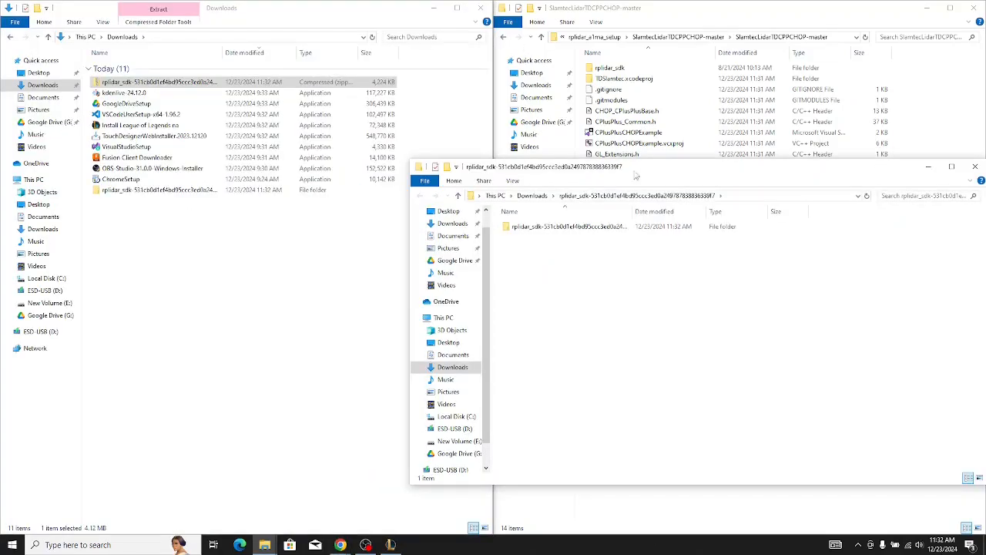
# Copy all contents of the extracted inner rplidar_sdk download folder into the project's empty rplidar_sdk folder.
pyautogui.moveTo(636, 175); pyautogui.dragTo(213, 228)
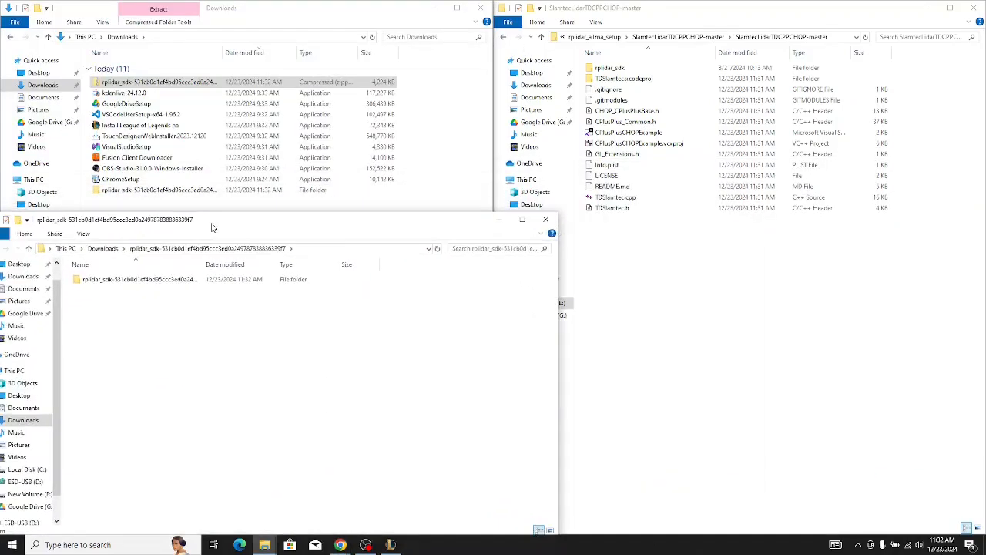
pyautogui.doubleClick(185, 283)
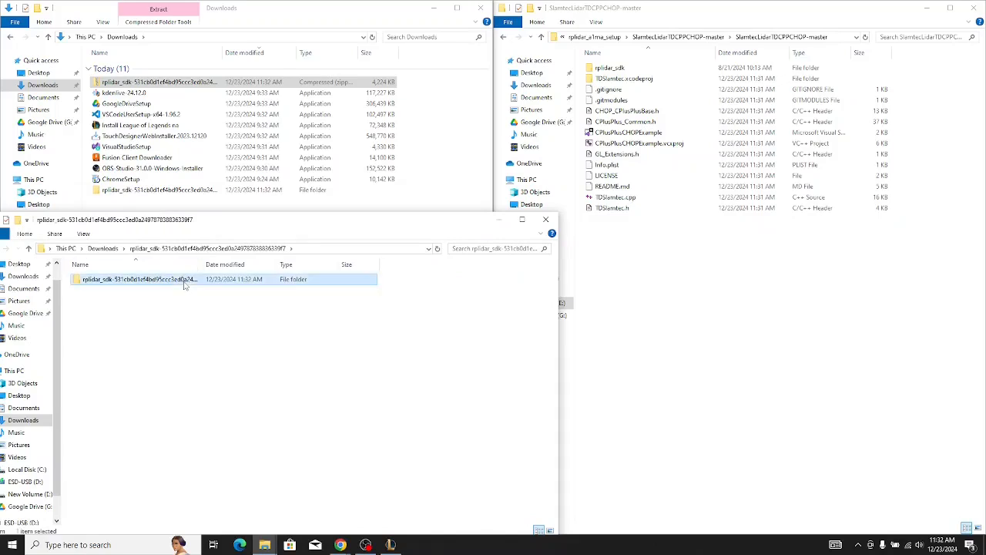
pyautogui.doubleClick(624, 69)
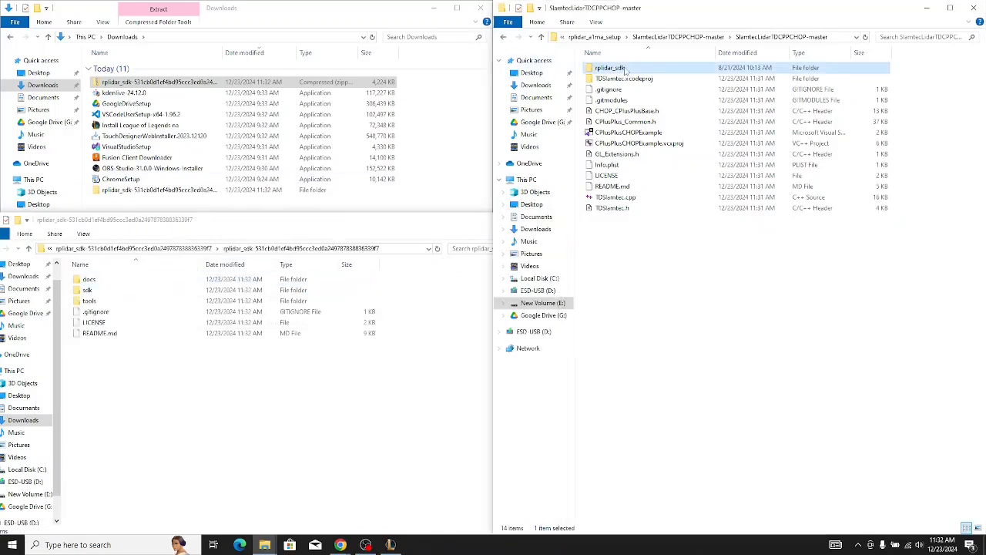
pyautogui.moveTo(230, 405); pyautogui.dragTo(210, 261)
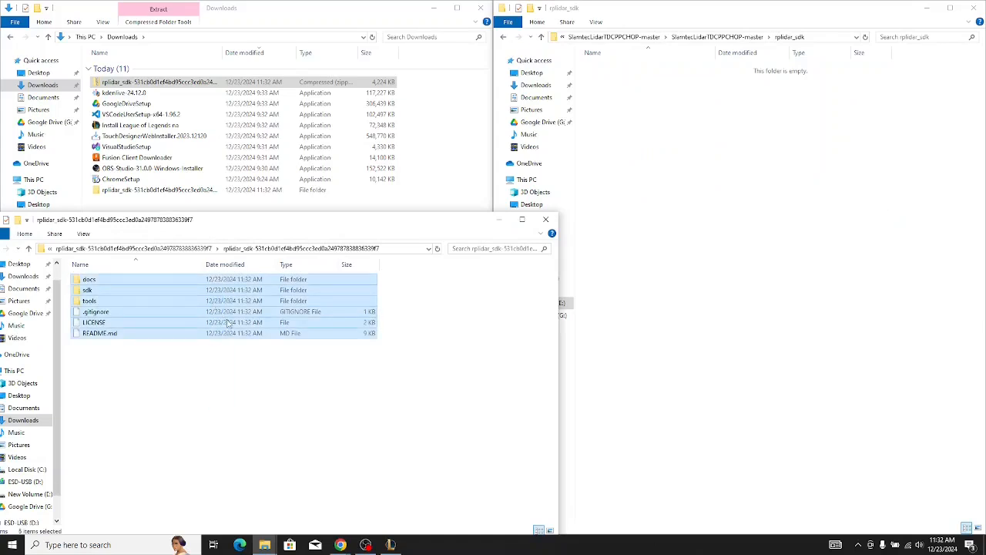
pyautogui.click(748, 237)
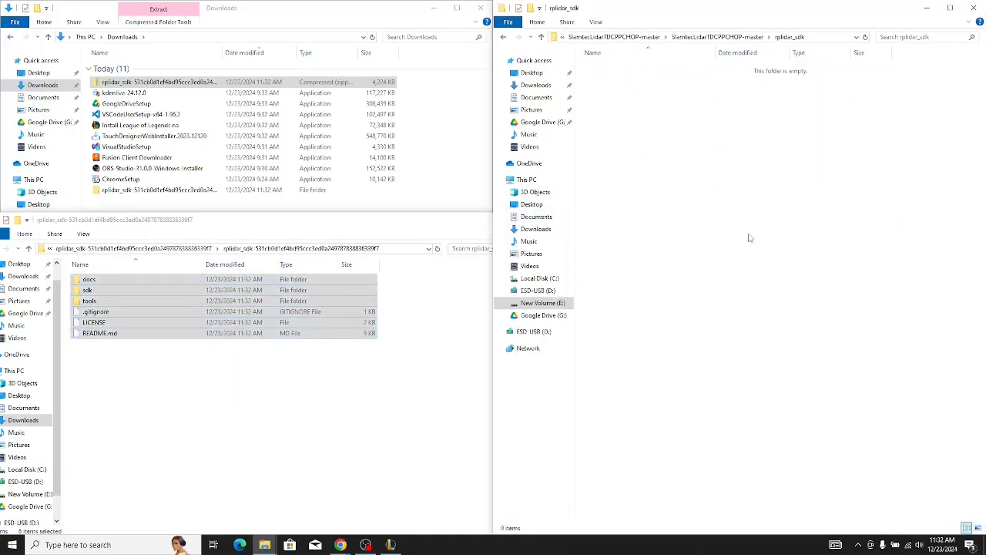
pyautogui.moveTo(202, 324); pyautogui.dragTo(664, 225)
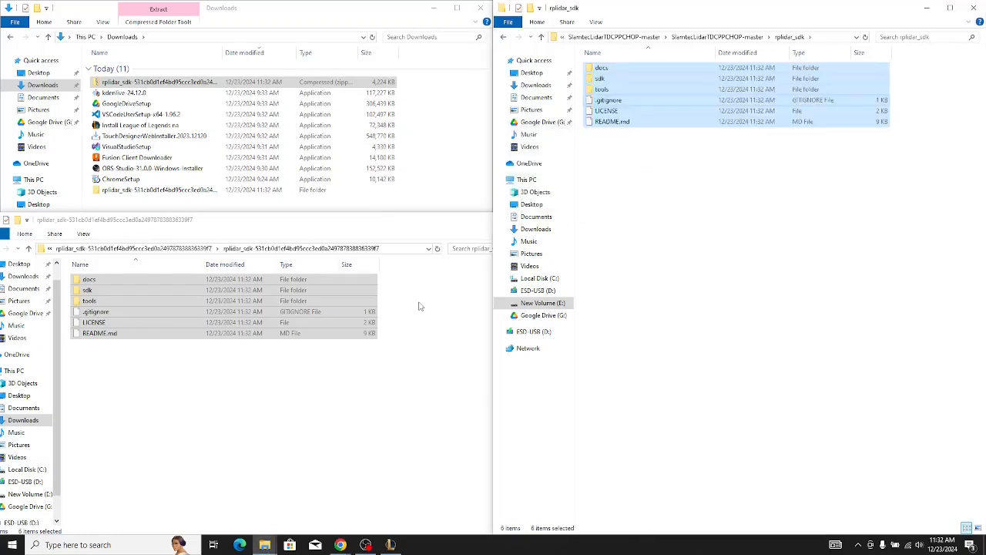
pyautogui.click(708, 199)
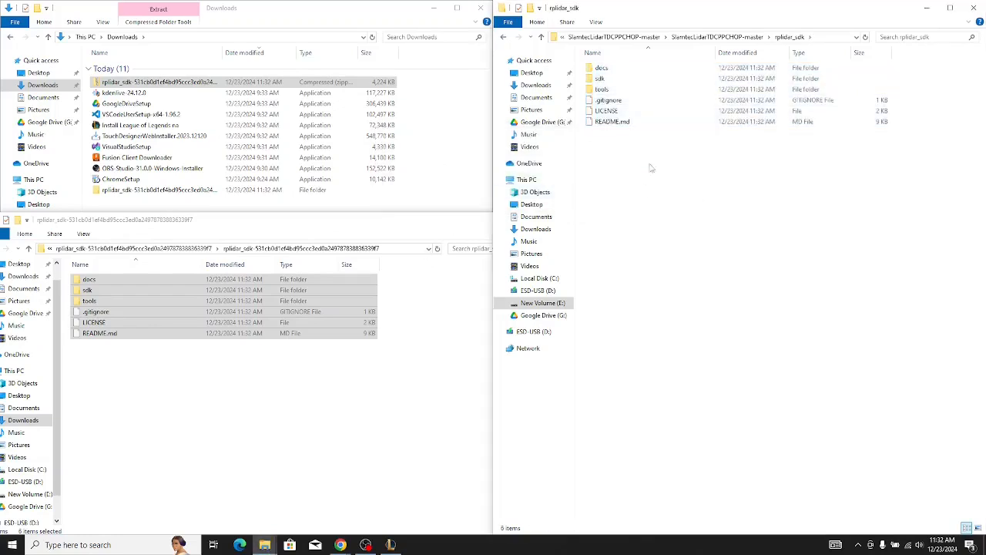
# Return to the project's main folder and close the download folders, the GitHub page and the project window.
pyautogui.click(508, 37)
pyautogui.click(417, 224)
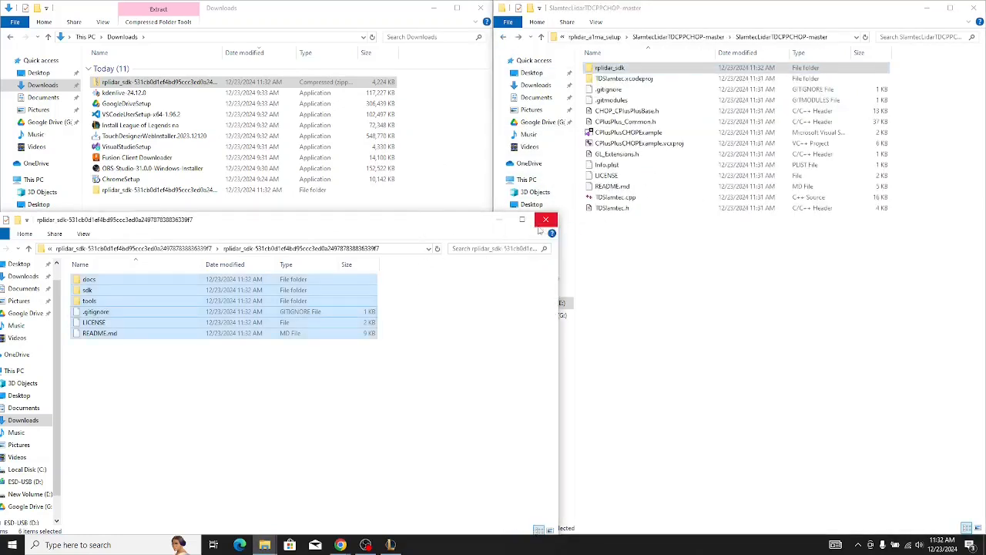
pyautogui.click(545, 219)
pyautogui.click(480, 8)
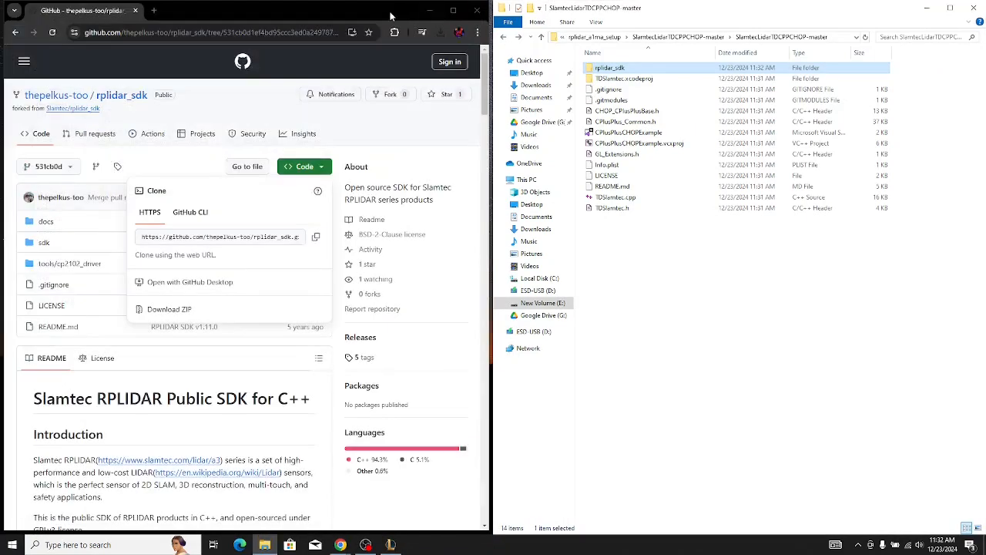
pyautogui.click(479, 8)
pyautogui.moveTo(640, 8); pyautogui.dragTo(355, 142)
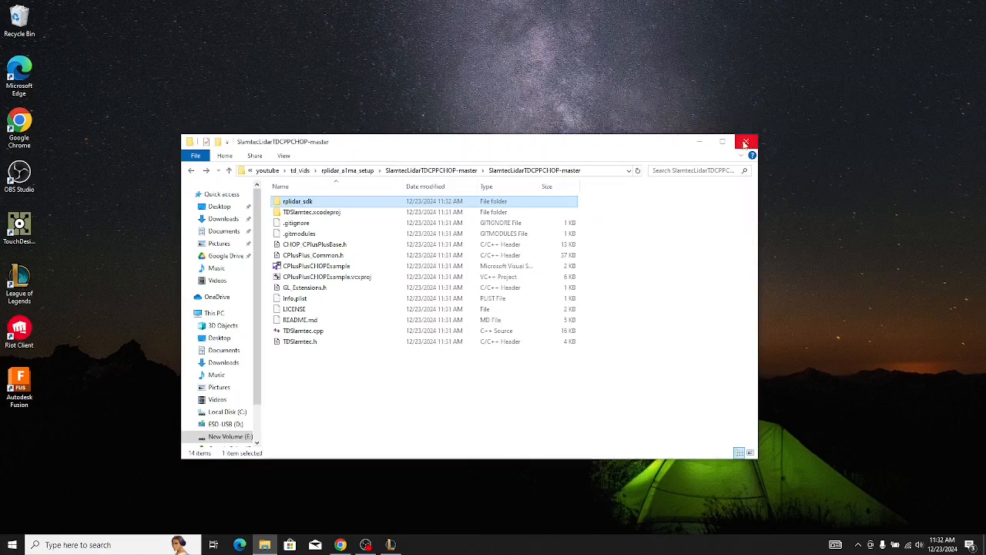
pyautogui.moveTo(627, 147); pyautogui.dragTo(568, 101)
pyautogui.click(688, 95)
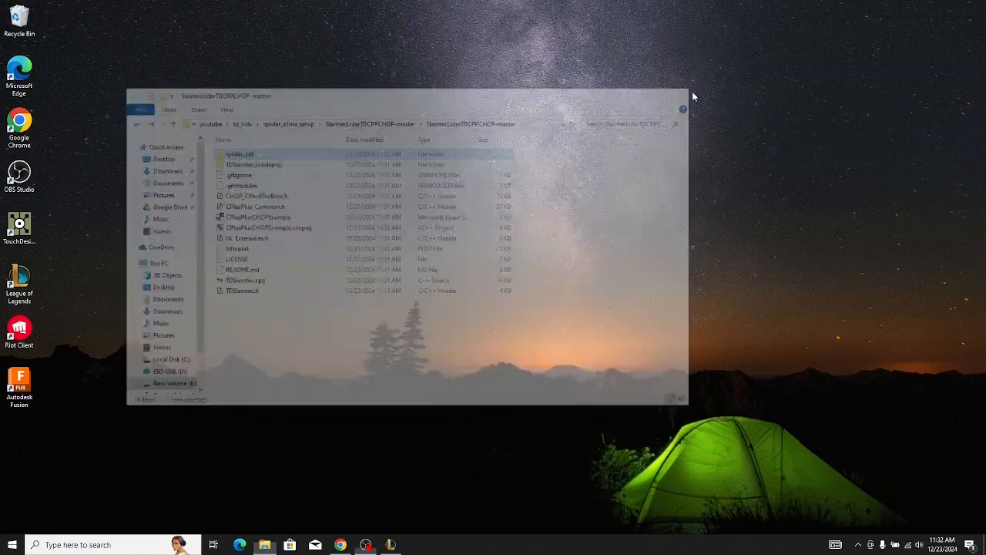
# Open the outer SlamtecLidarTDCPPCHOP-master folder from E:\youtube\td_vids\rplidar_a1ma_setup in Visual Studio and close the File Explorer window.
pyautogui.click(270, 547)
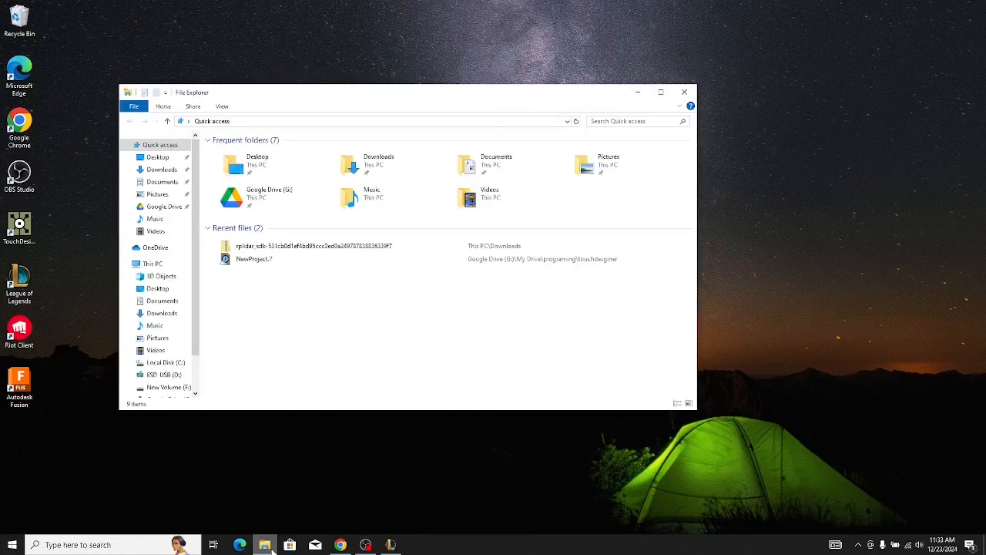
pyautogui.click(162, 398)
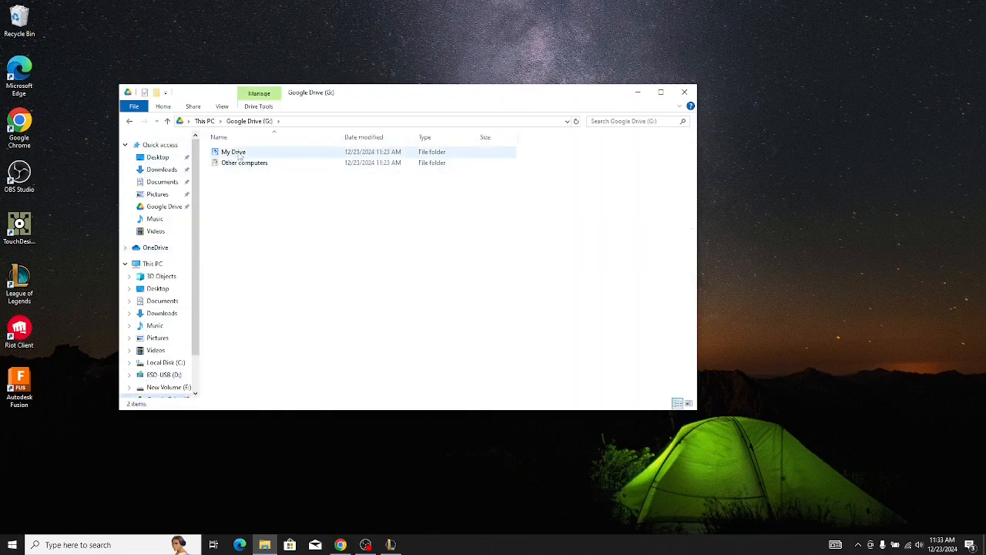
pyautogui.click(163, 387)
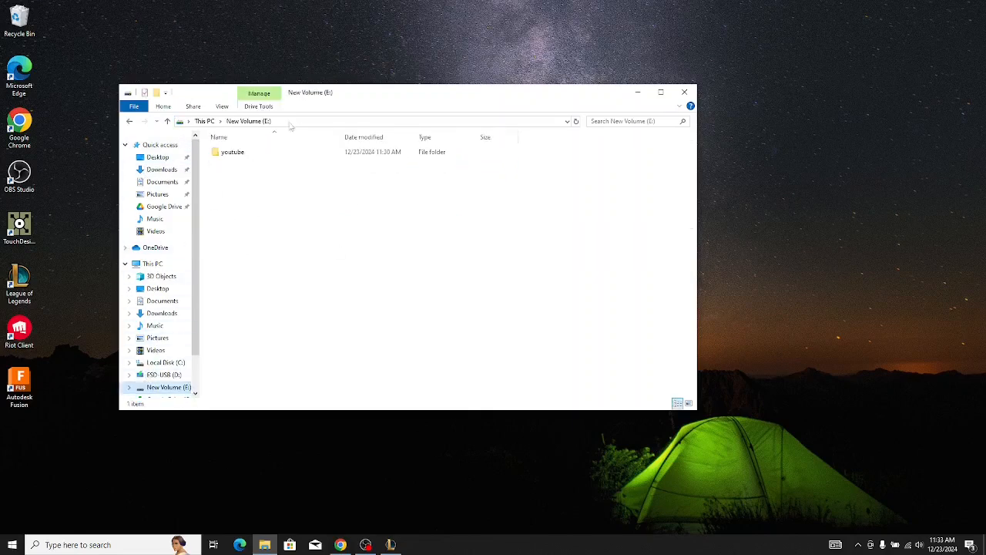
pyautogui.doubleClick(255, 154)
pyautogui.doubleClick(251, 163)
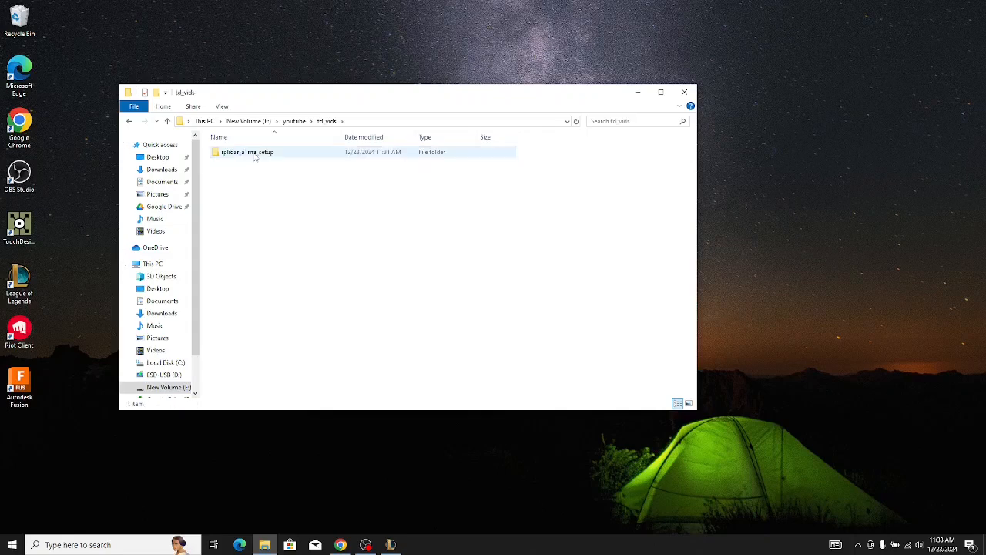
pyautogui.doubleClick(255, 154)
pyautogui.rightClick(255, 154)
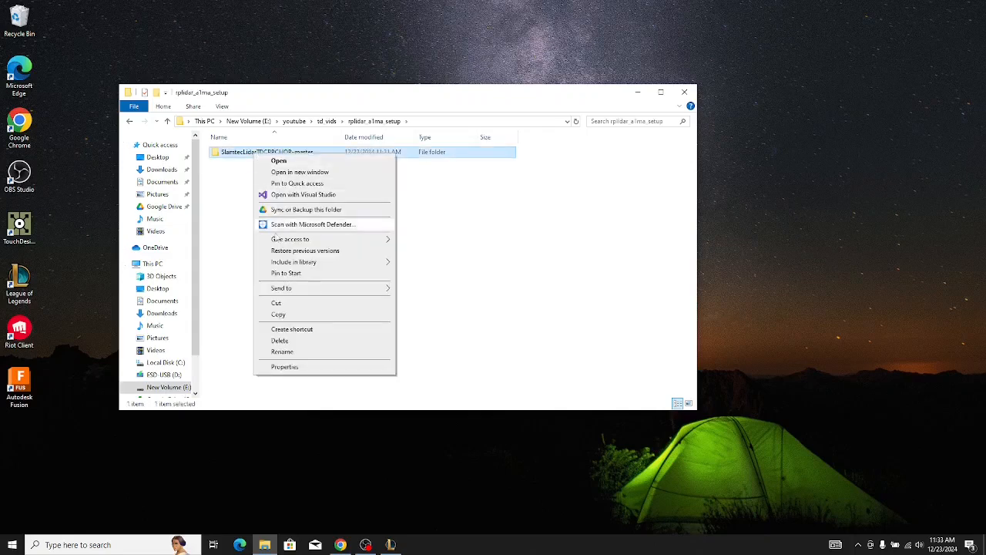
pyautogui.click(300, 195)
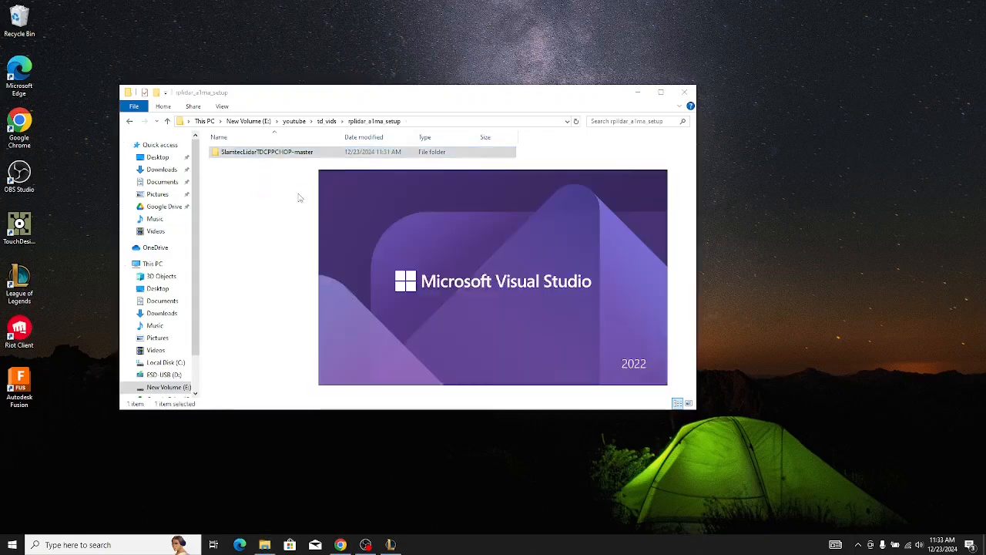
pyautogui.click(684, 91)
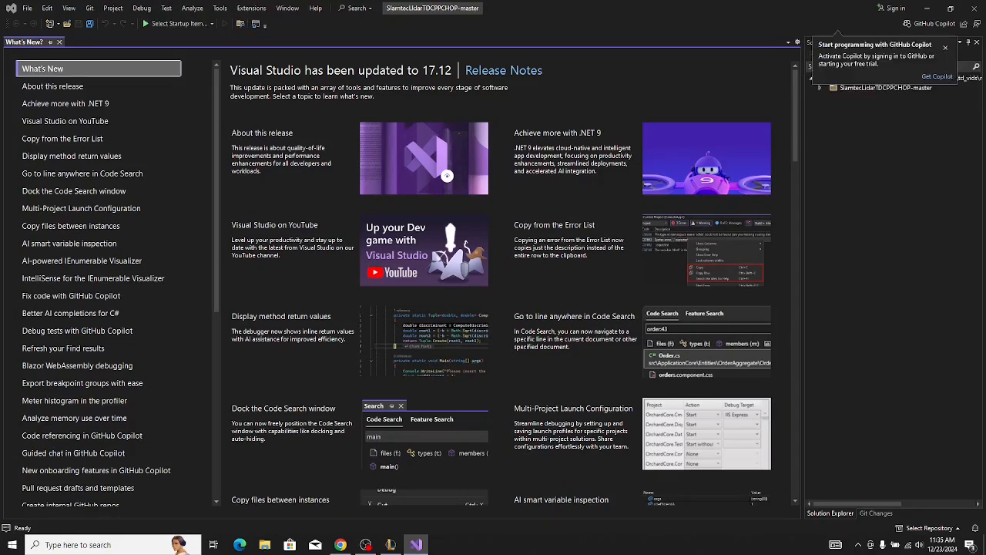
# Dismiss the What's New page and the GitHub Copilot prompt, and expand the inner SlamtecLidarTDCPPCHOP-master folder.
pyautogui.click(59, 41)
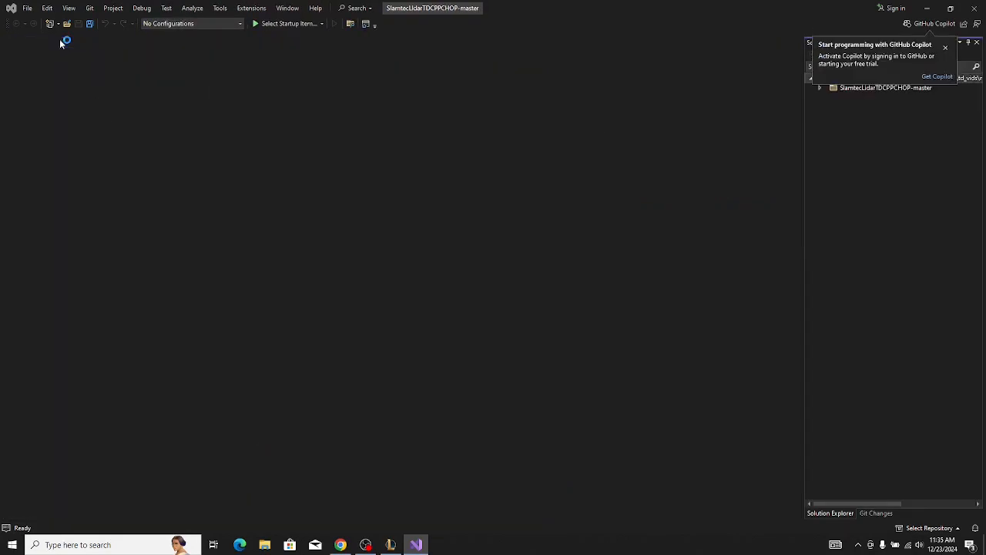
pyautogui.click(947, 48)
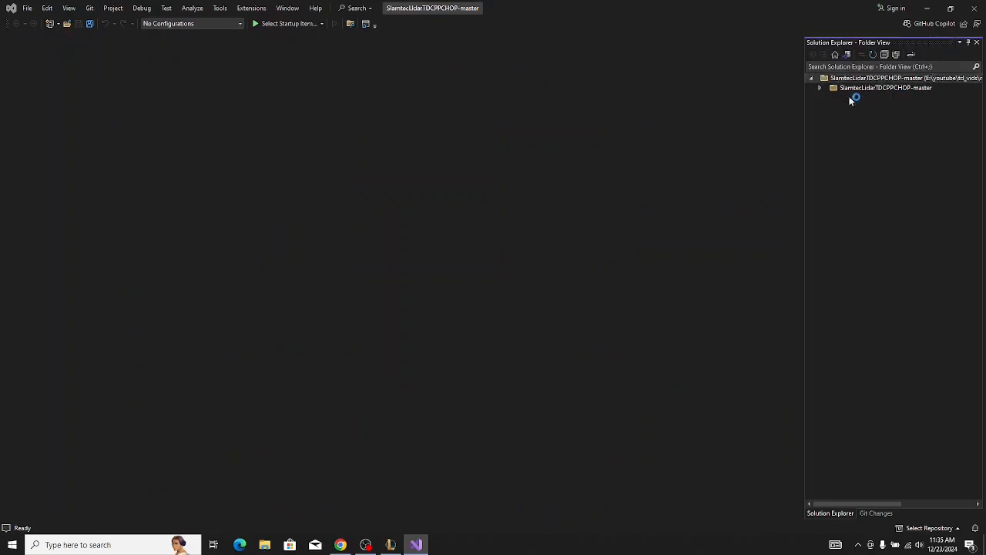
pyautogui.click(819, 88)
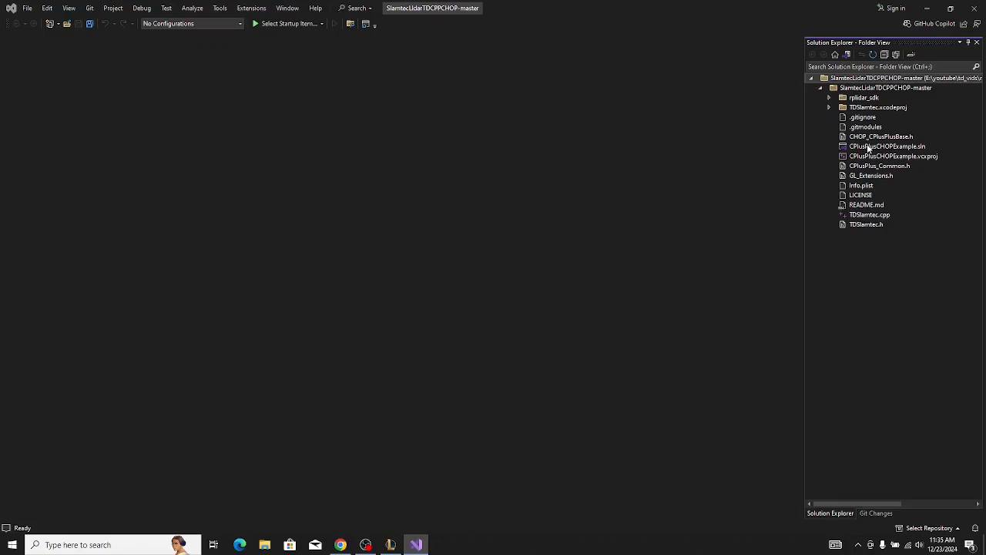
# Open CPlusPlusCHOPExample.sln as a trusted project and retarget both projects to Windows SDK 10.0 and platform toolset v143.
pyautogui.click(868, 148)
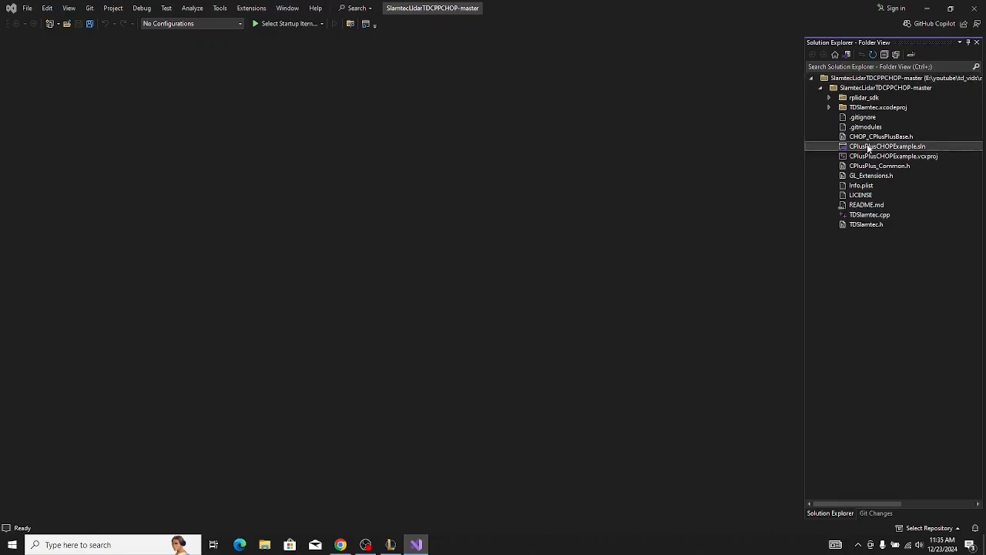
pyautogui.doubleClick(878, 147)
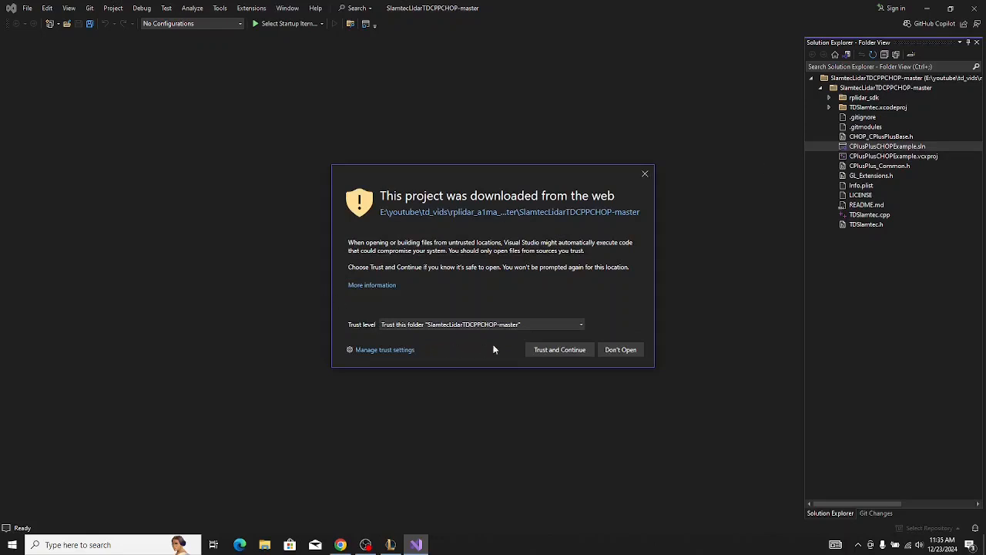
pyautogui.click(559, 350)
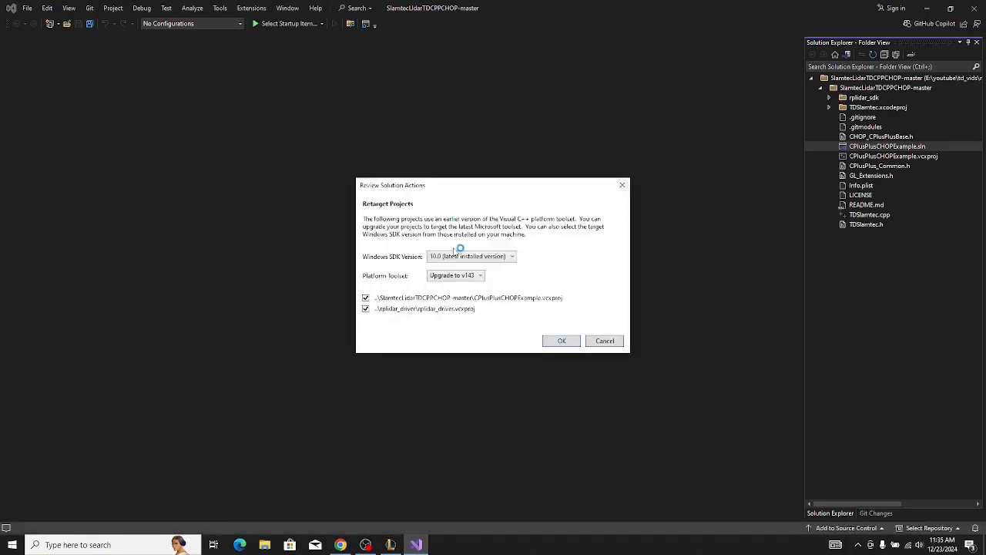
pyautogui.click(560, 342)
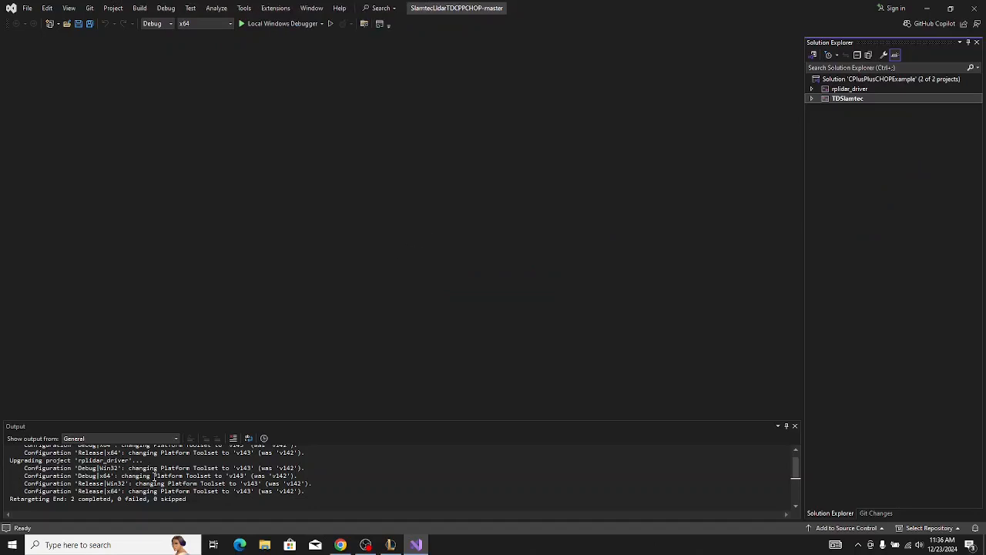
pyautogui.tripleClick(205, 503)
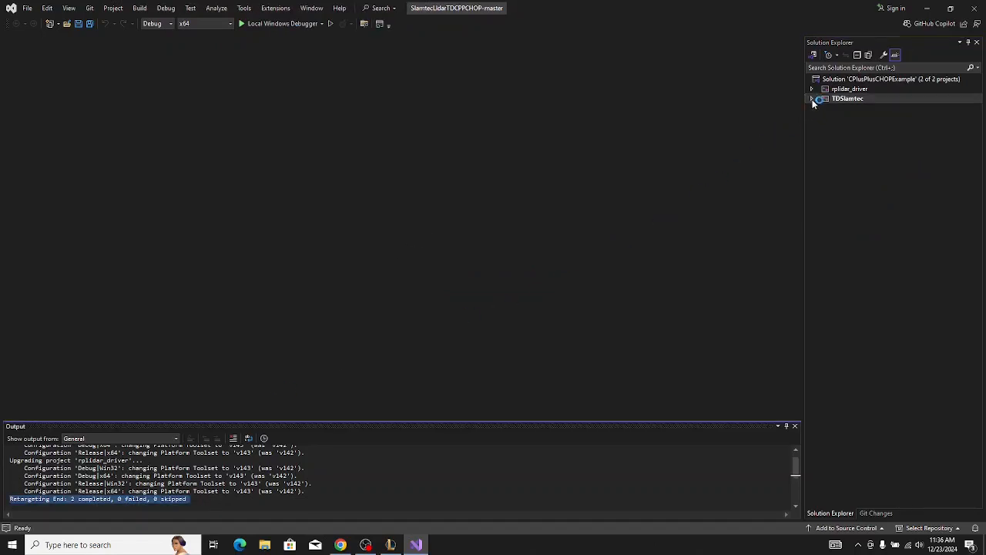
# Rebuild the whole CPlusPlusCHOPExample solution in the Debug x64 configuration.
pyautogui.click(862, 79)
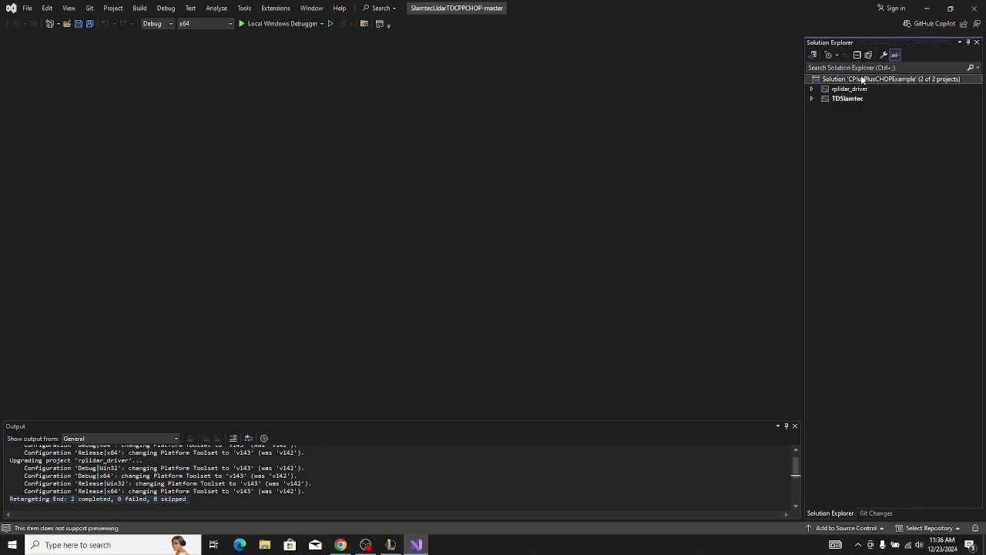
pyautogui.rightClick(861, 81)
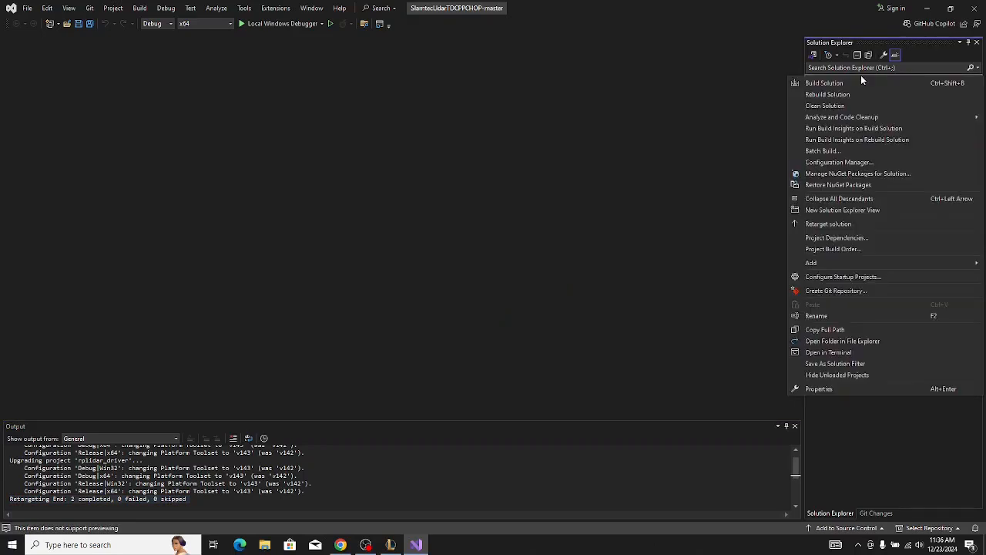
pyautogui.click(827, 95)
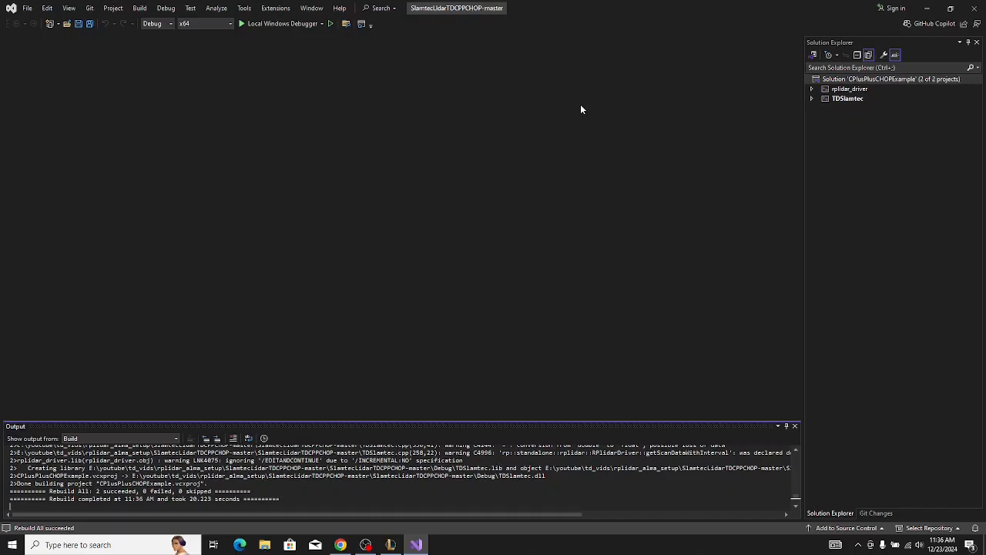
# Browse in File Explorer to the Debug build folder inside the inner SlamtecLidarTDCPPCHOP-master folder on the E: drive.
pyautogui.press('super+e')
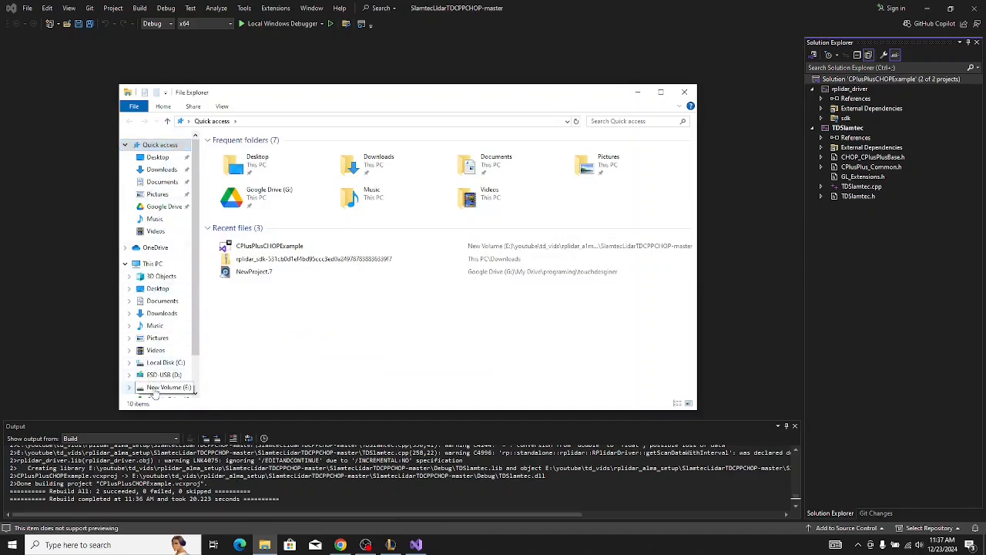
pyautogui.click(158, 387)
pyautogui.doubleClick(260, 152)
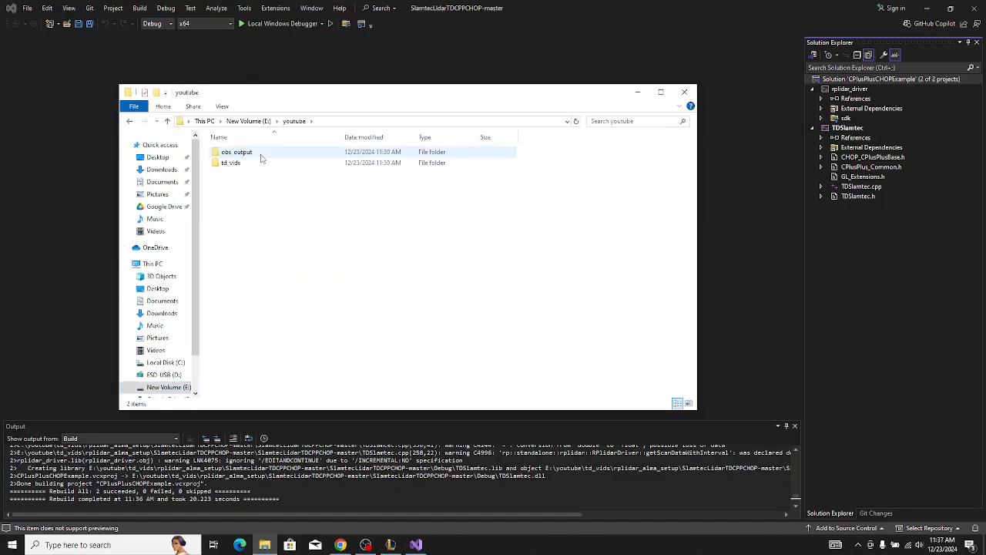
pyautogui.doubleClick(235, 162)
pyautogui.doubleClick(262, 152)
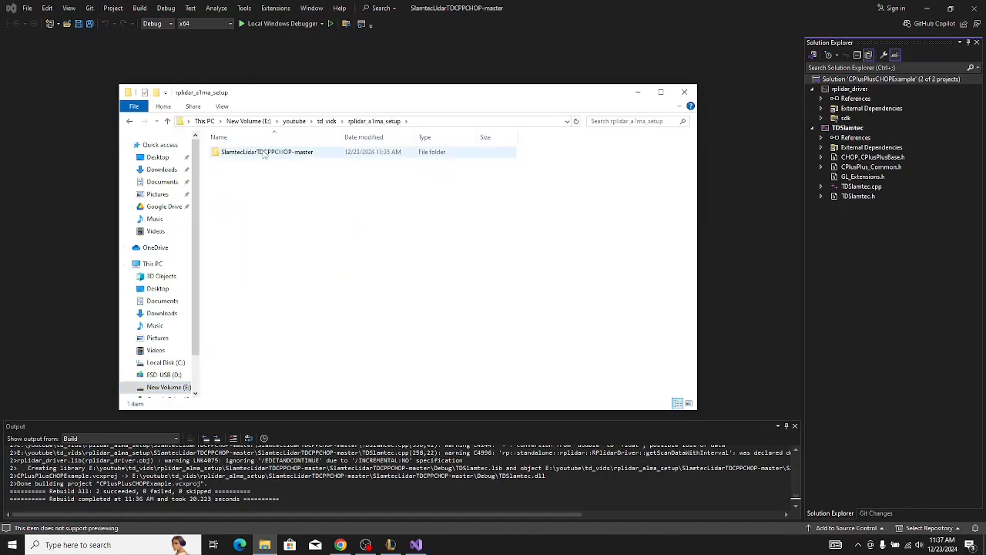
pyautogui.doubleClick(264, 151)
pyautogui.click(264, 153)
pyautogui.doubleClick(264, 153)
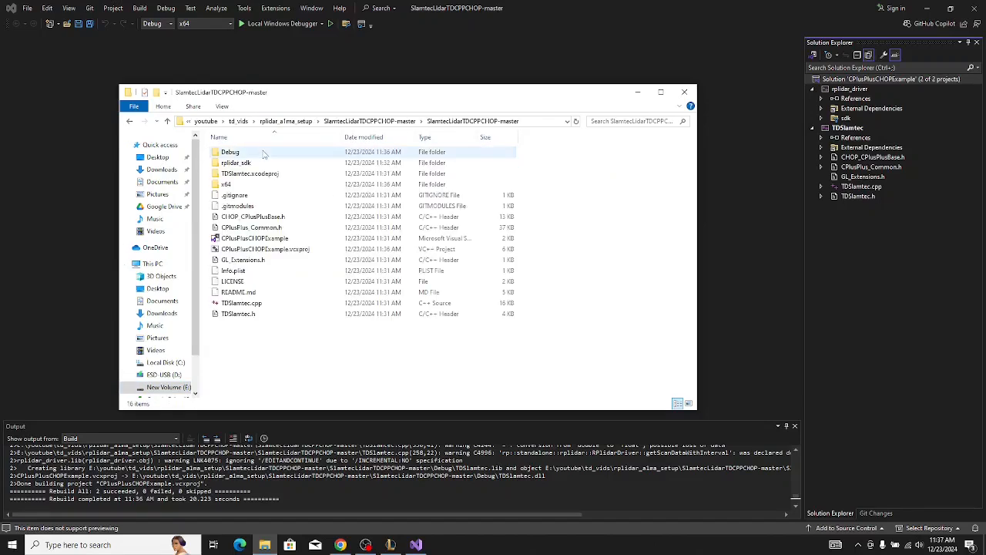
pyautogui.click(261, 154)
pyautogui.doubleClick(254, 153)
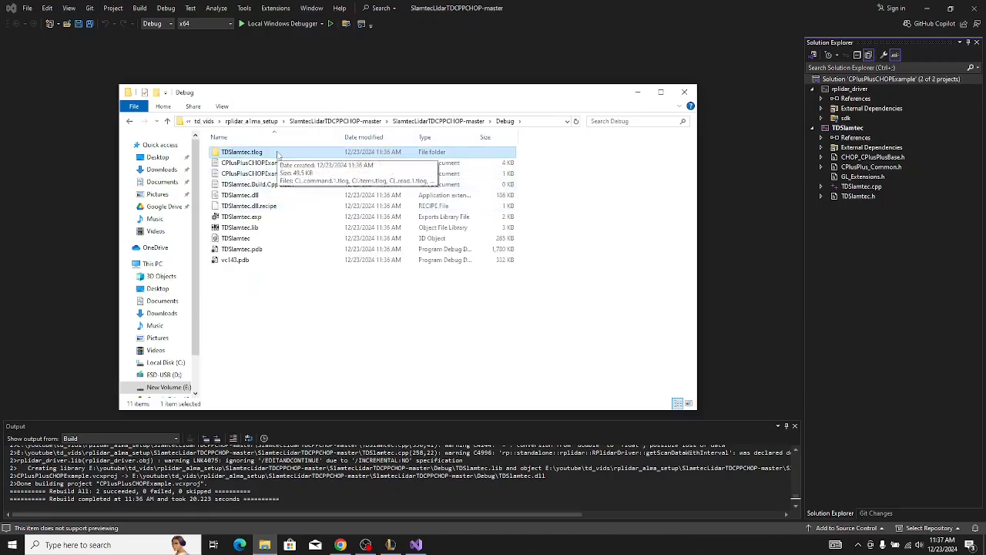
# Copy TDSlamtec.dll from the Debug folder into the scripts folder on Google Drive and close the folder window.
pyautogui.click(260, 242)
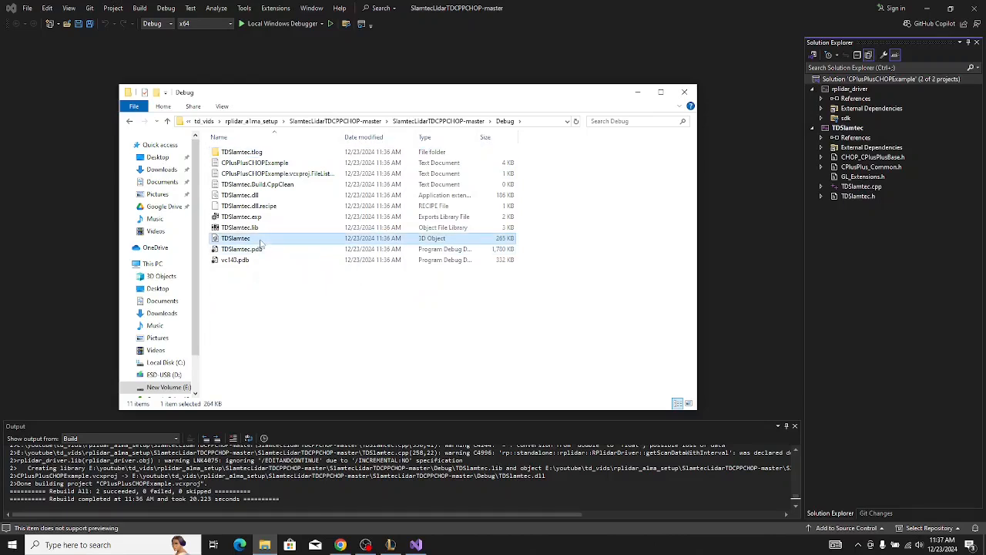
pyautogui.click(281, 196)
pyautogui.rightClick(281, 196)
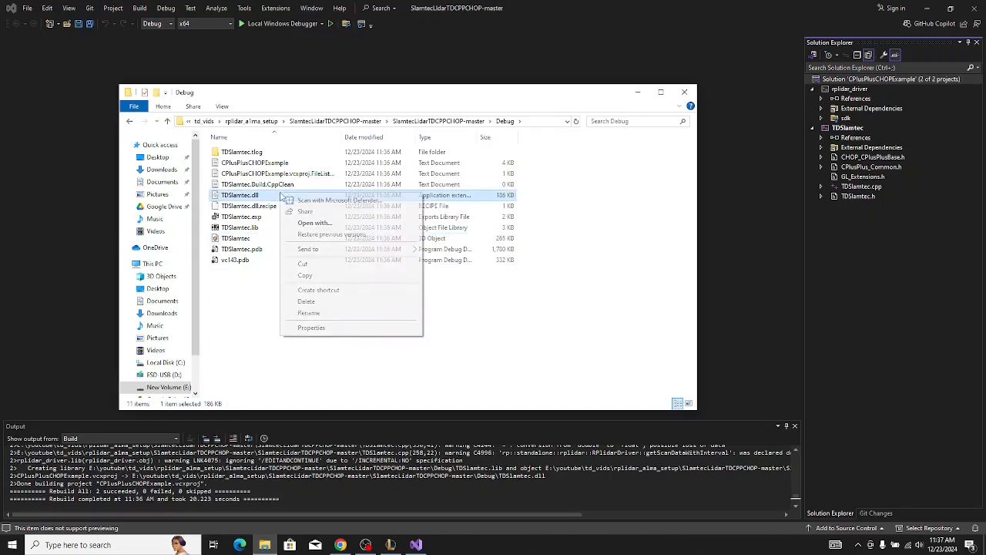
pyautogui.click(306, 276)
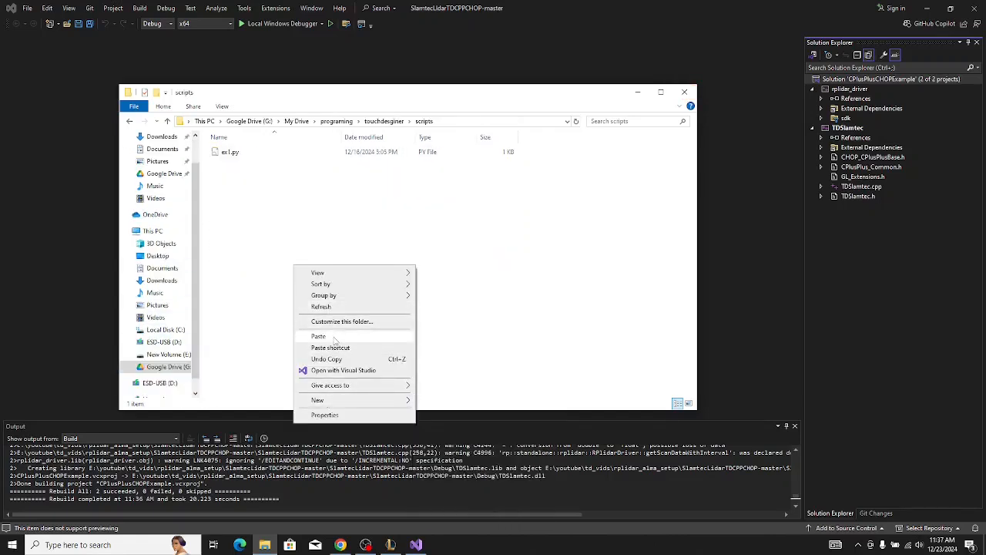
pyautogui.click(318, 336)
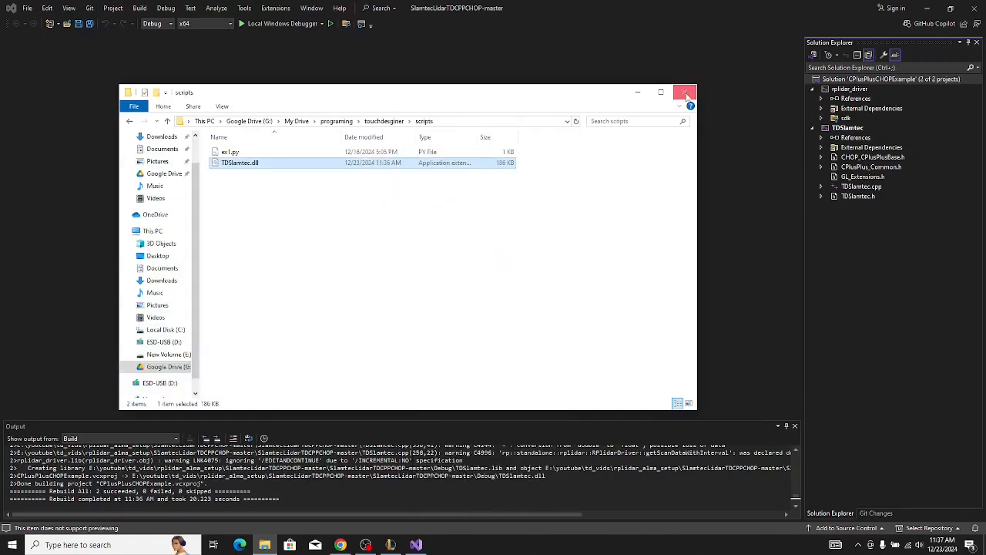
pyautogui.click(686, 94)
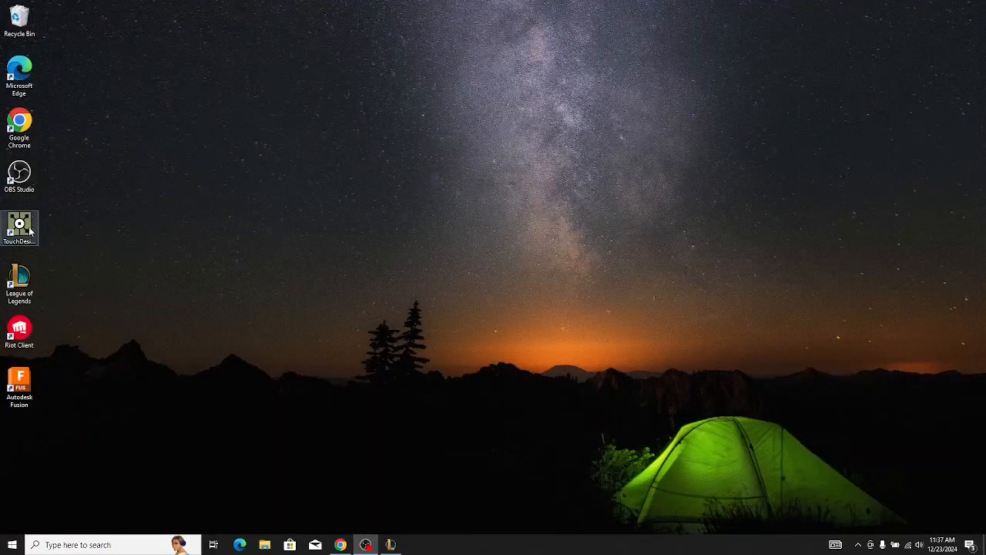
# In TouchDesigner, add a CPlusPlus CHOP to the network and load TDSlamtec.dll from the scripts folder as its plugin.
pyautogui.doubleClick(23, 228)
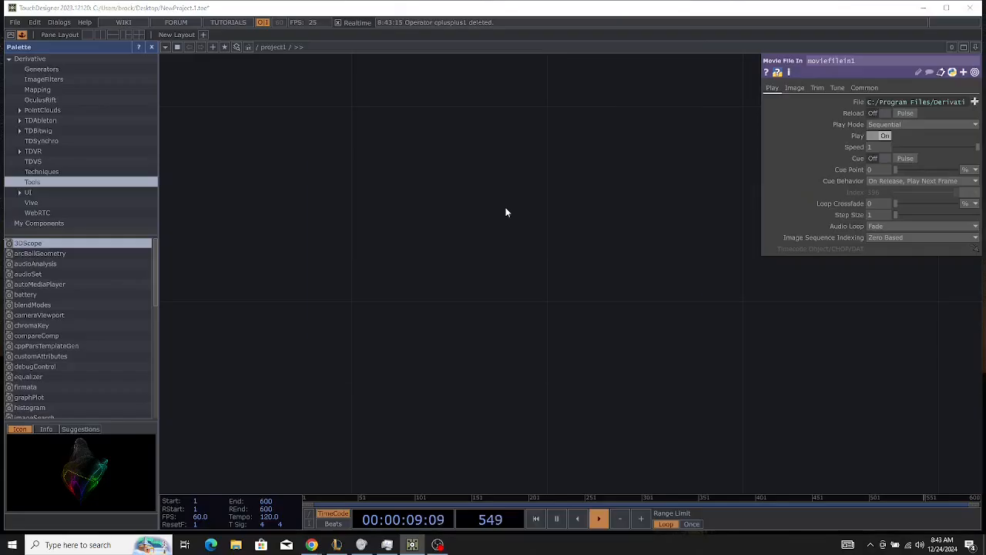
pyautogui.press('Tab')
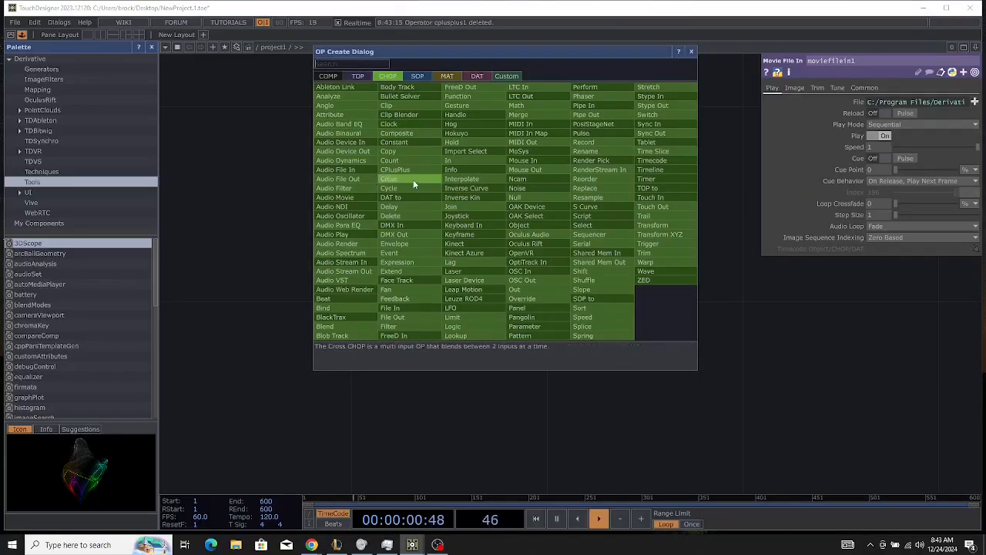
pyautogui.click(409, 171)
pyautogui.click(492, 225)
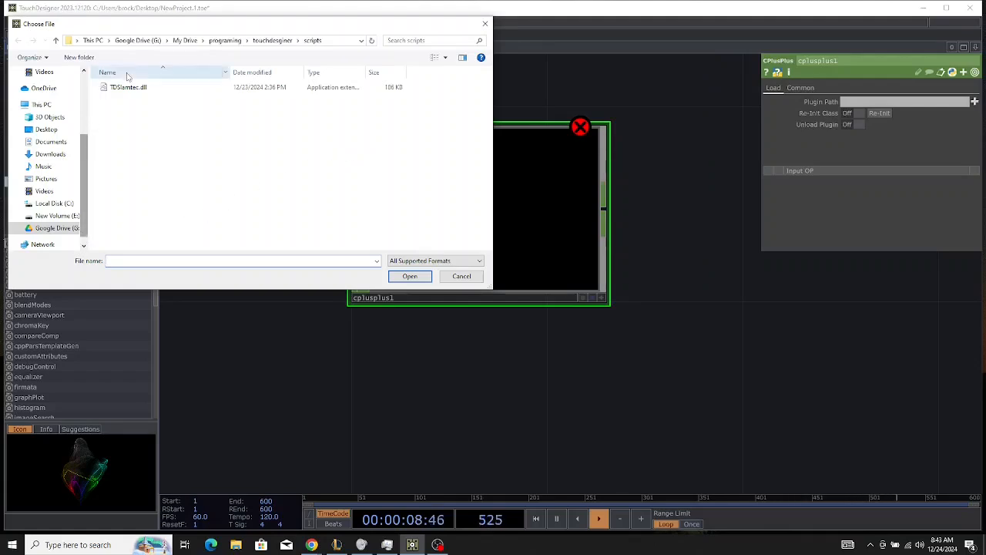
pyautogui.click(141, 93)
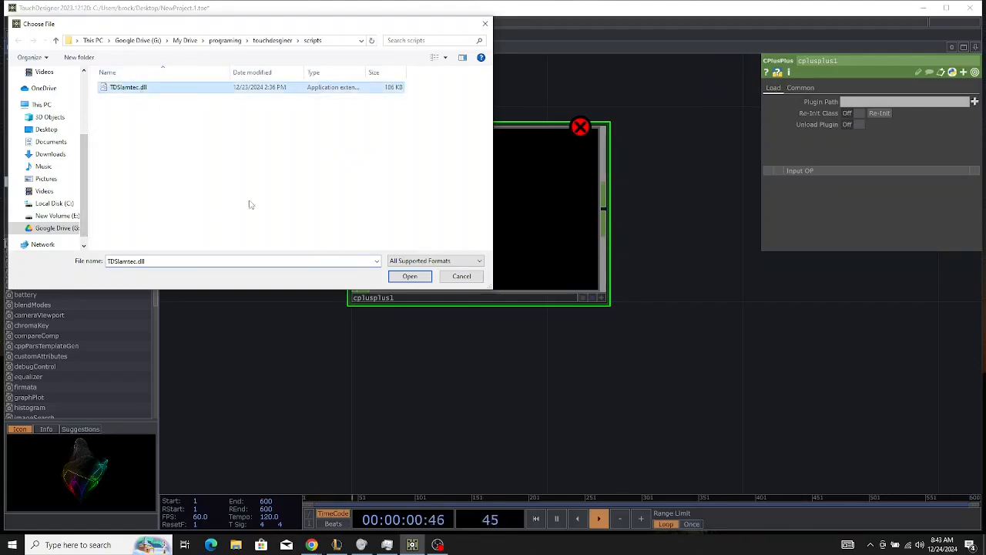
pyautogui.click(405, 277)
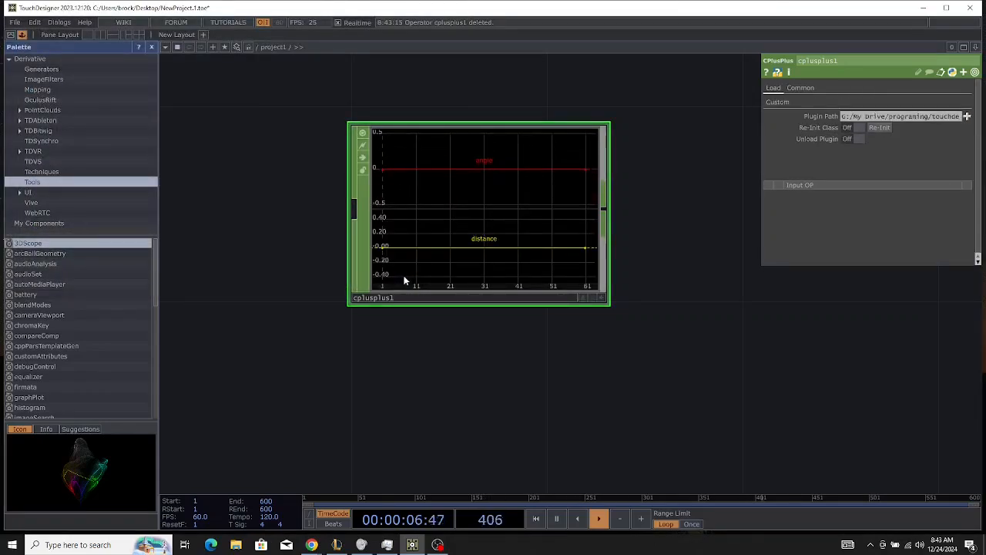
# Show the plugin's custom parameters, then look in Device Manager for the lidar's COM port and the CP2102 USB to UART Bridge Controller.
pyautogui.click(777, 103)
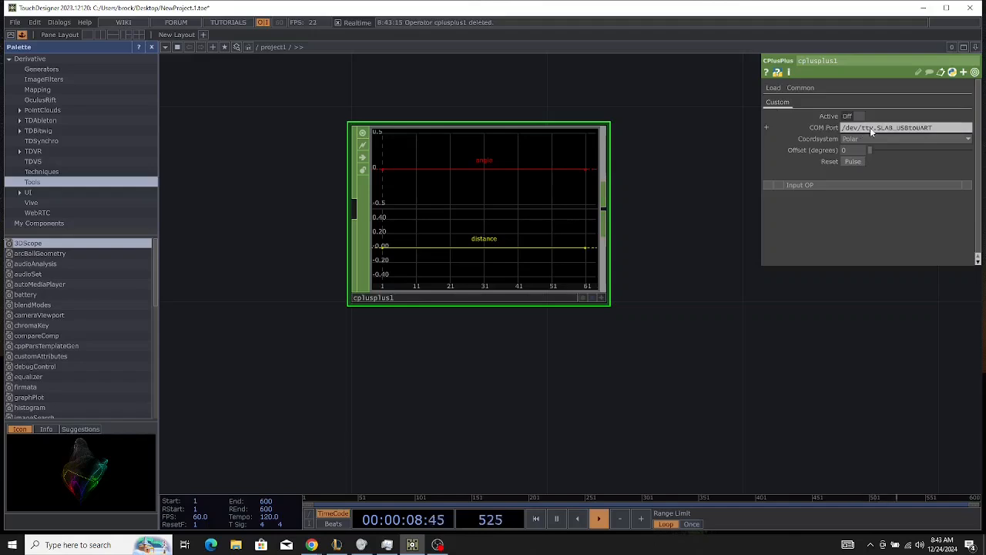
pyautogui.rightClick(12, 544)
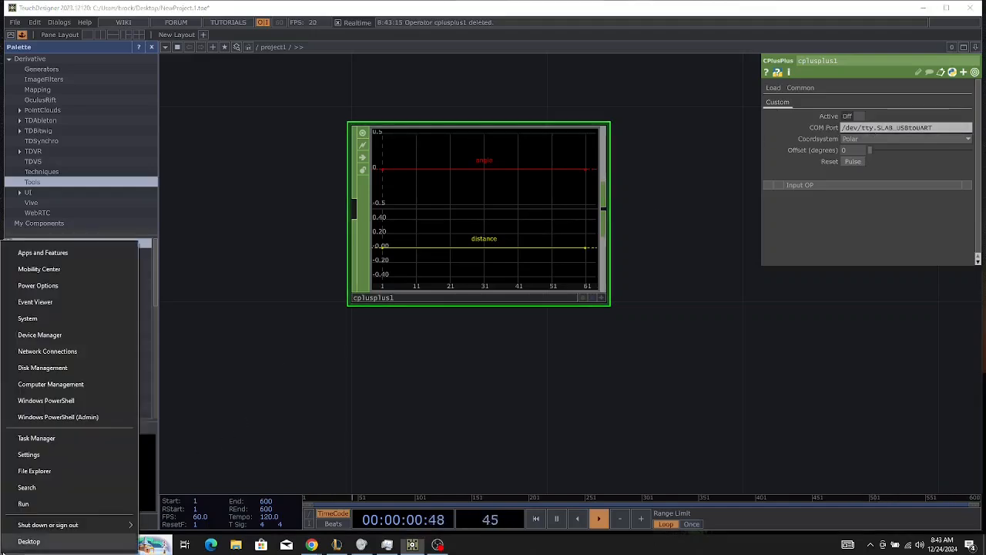
pyautogui.click(64, 335)
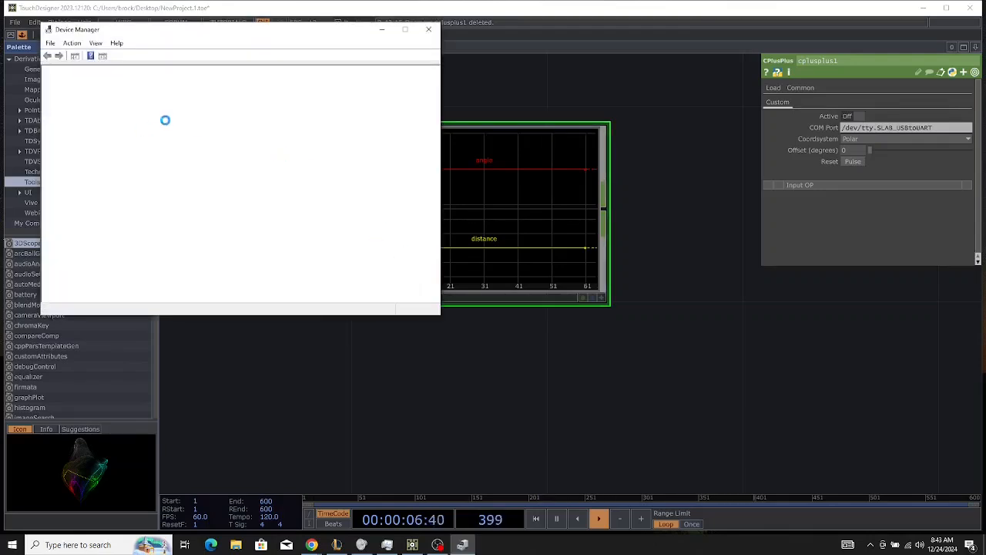
pyautogui.scroll(-6, 143, 164)
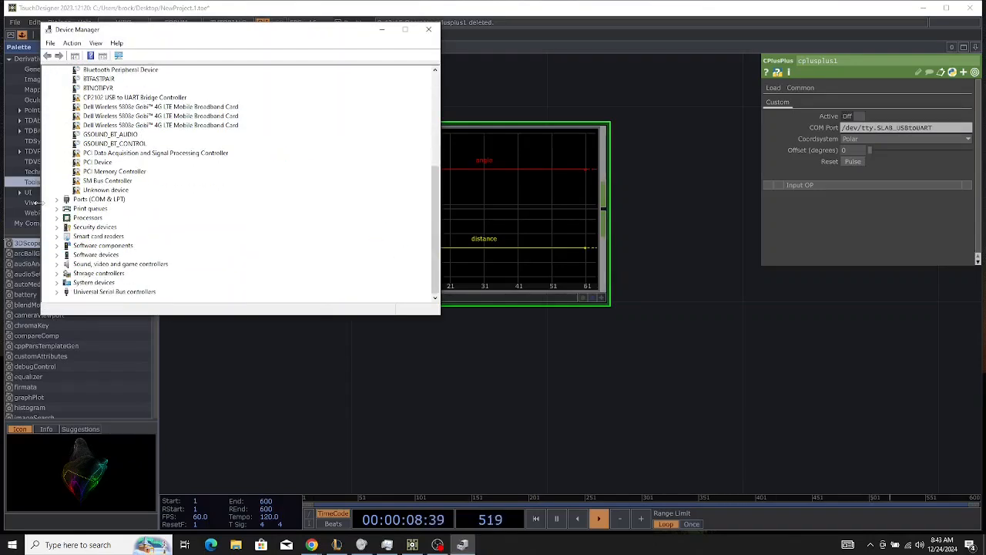
pyautogui.click(56, 199)
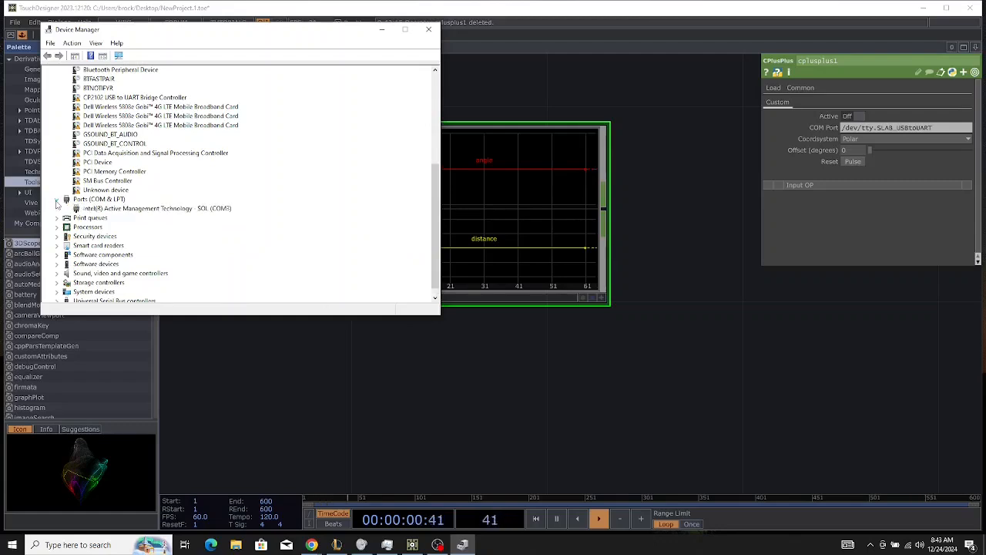
pyautogui.scroll(1, 57, 203)
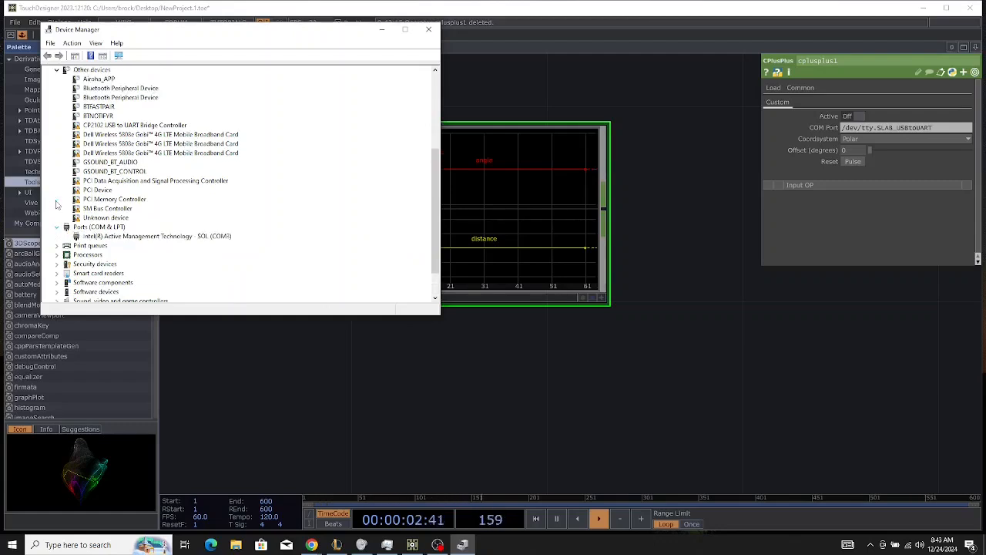
pyautogui.click(177, 125)
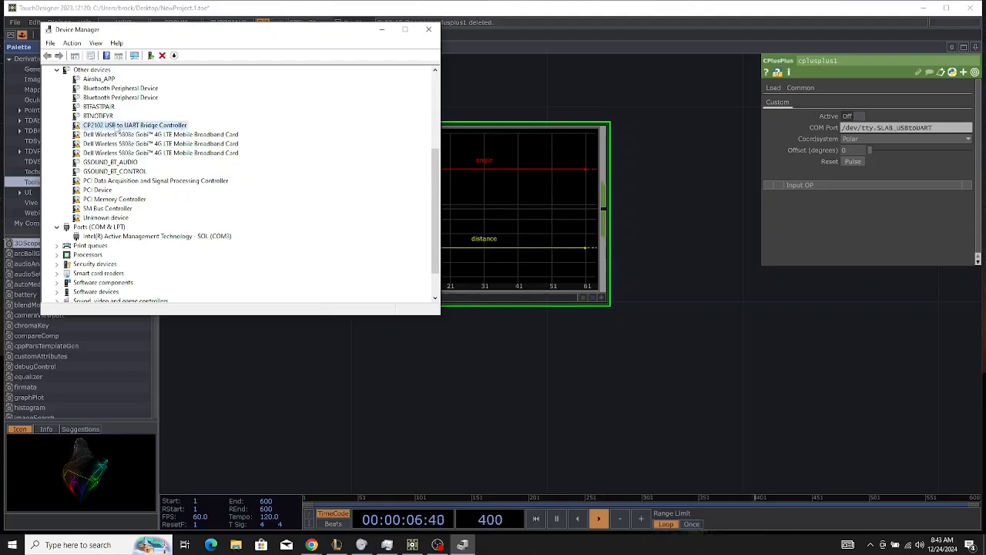
# Switch to Chrome, search for "cp2102 driver" and open the Silicon Labs CP210x USB to UART Bridge VCP Drivers page.
pyautogui.moveTo(312, 545)
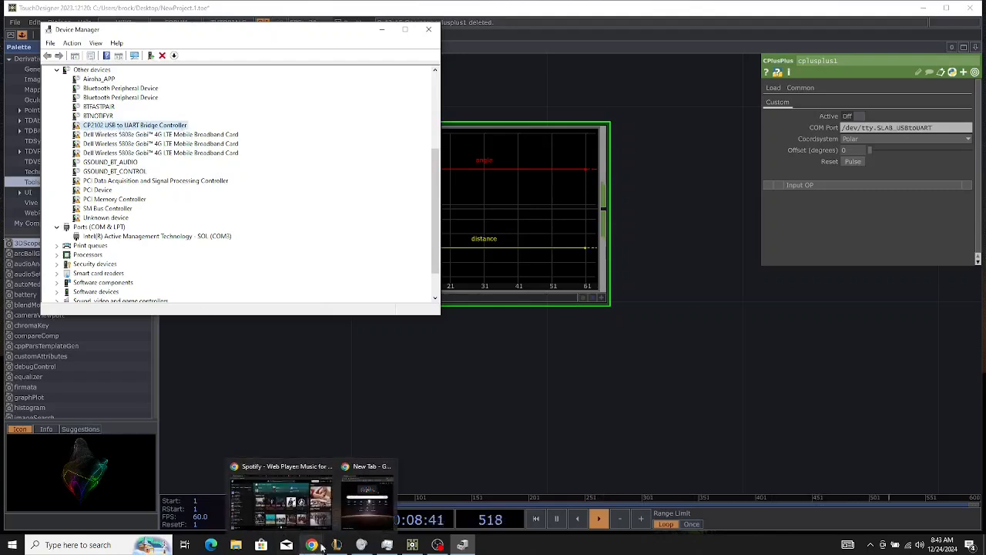
pyautogui.click(366, 496)
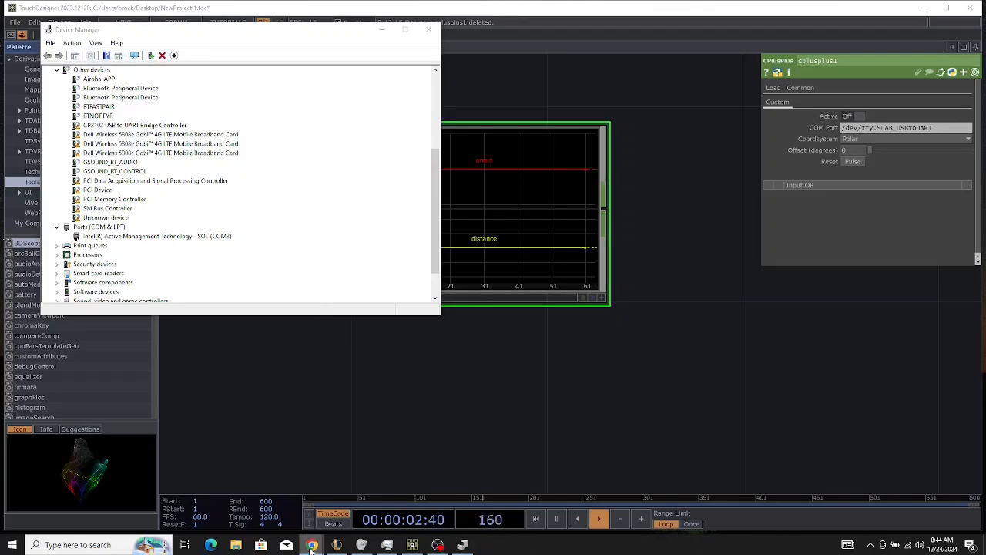
pyautogui.moveTo(312, 544)
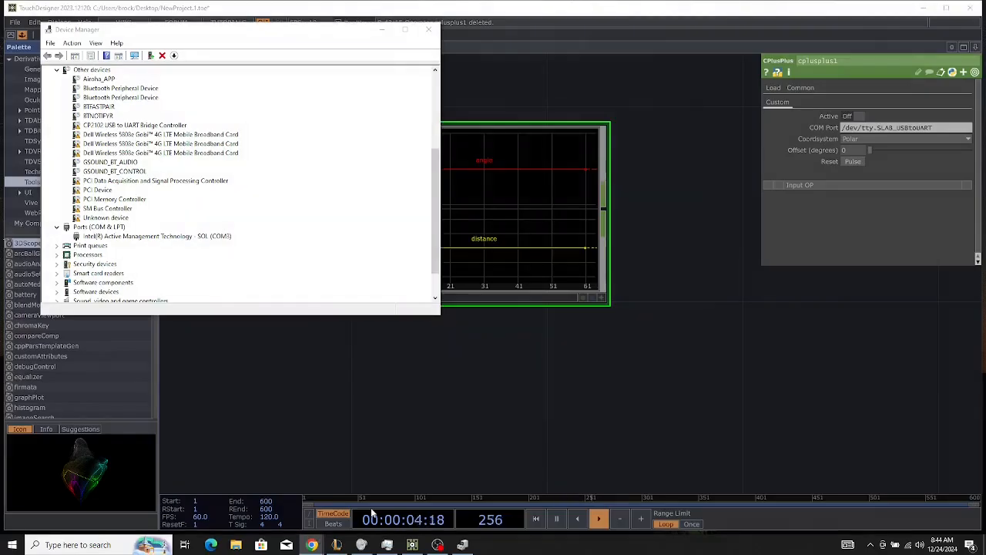
pyautogui.moveTo(985, 254); pyautogui.dragTo(446, 108)
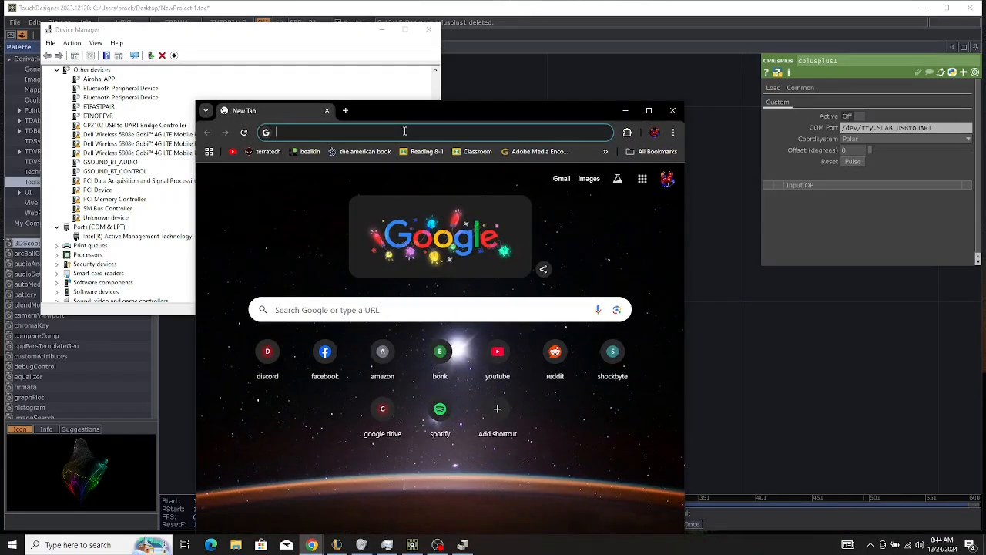
pyautogui.write('cp2102')
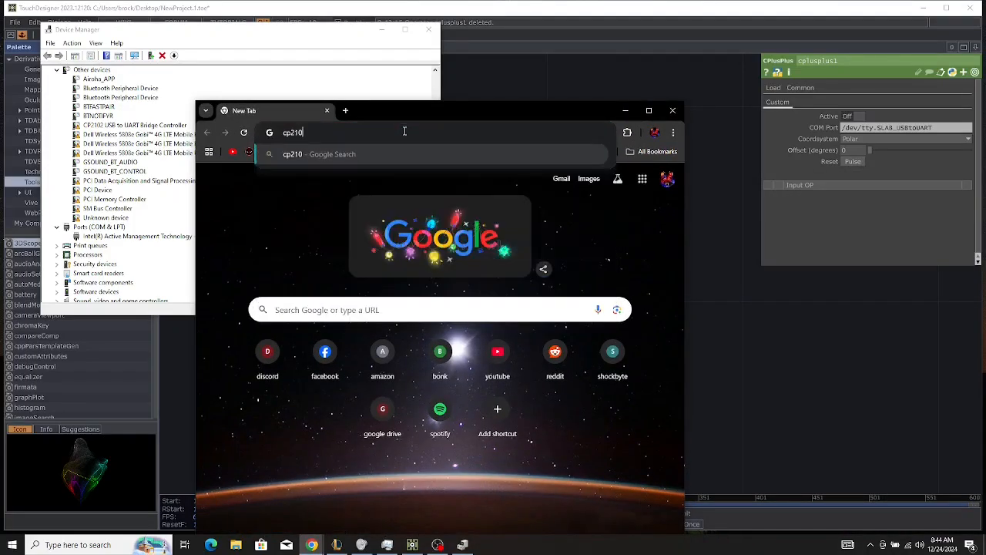
pyautogui.write(' driver')
pyautogui.press('Return')
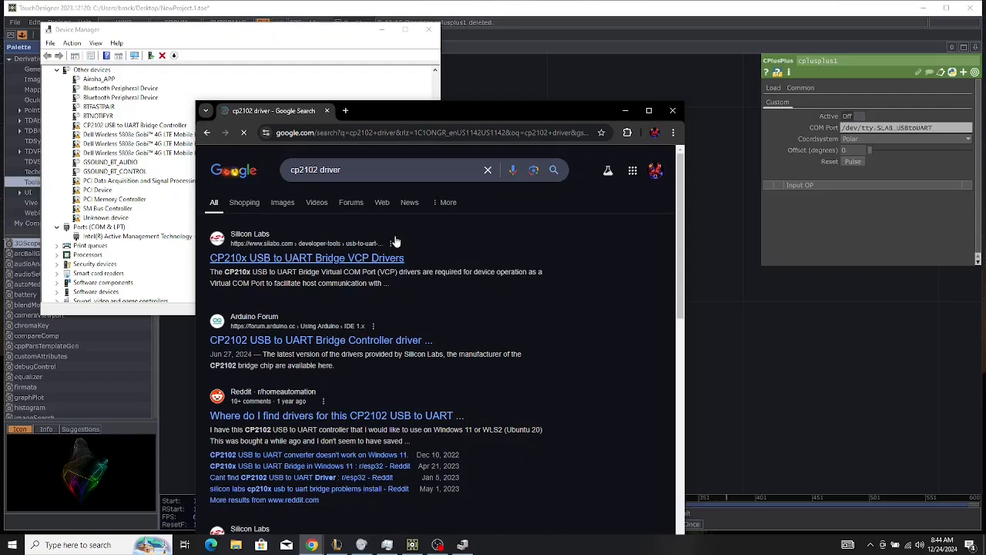
pyautogui.click(303, 259)
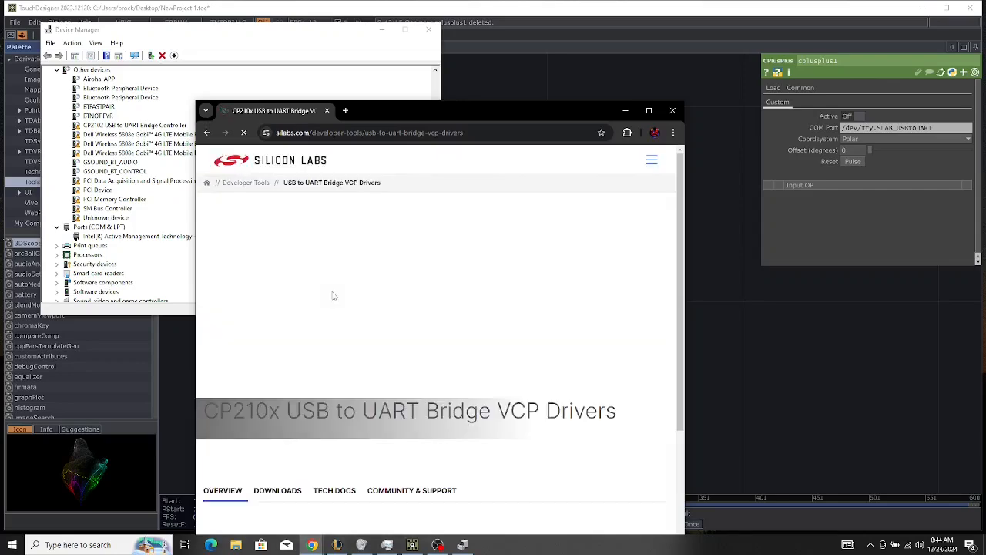
# Download the CP210x Windows Drivers package from the page's software downloads and save CP210x_Windows_Drivers to the Downloads folder.
pyautogui.scroll(-2, 311, 359)
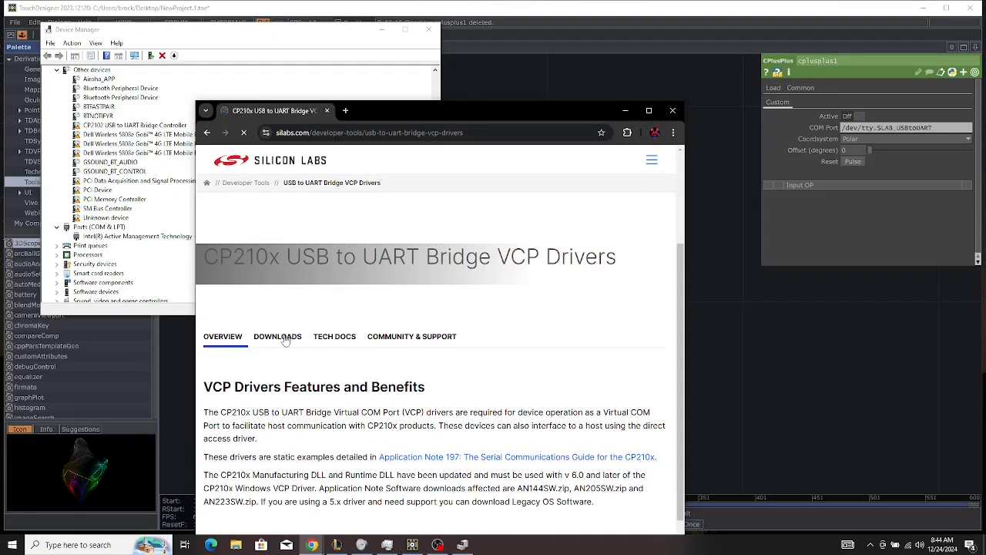
pyautogui.click(285, 340)
pyautogui.moveTo(381, 110); pyautogui.dragTo(389, 1)
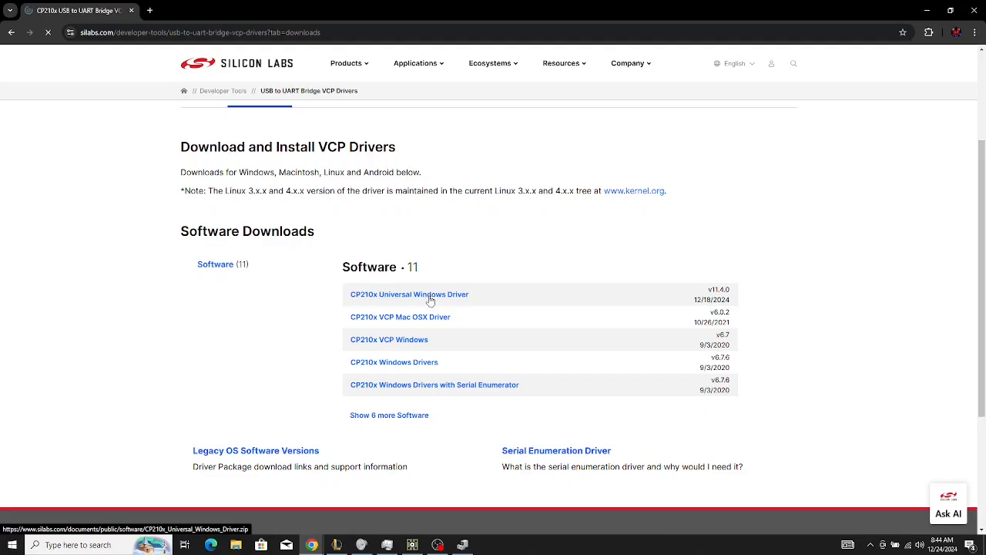
pyautogui.click(420, 366)
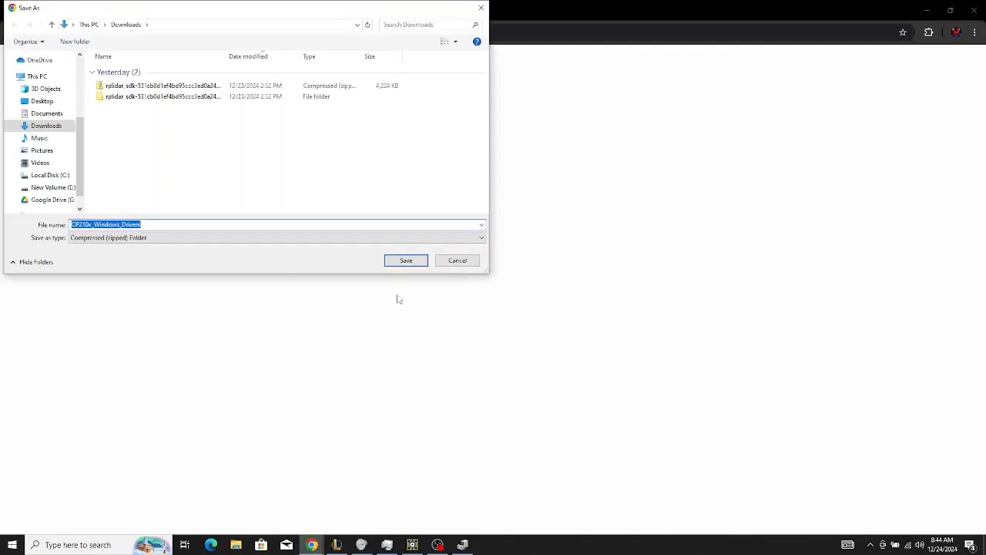
pyautogui.click(408, 260)
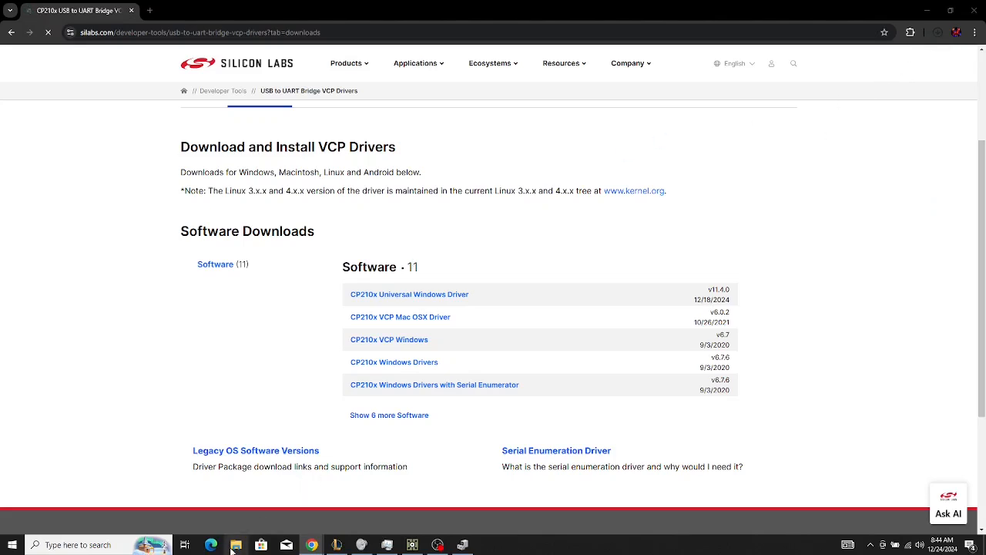
# In File Explorer, extract the CP210x_Windows_Drivers archive to its own folder in Downloads.
pyautogui.click(235, 544)
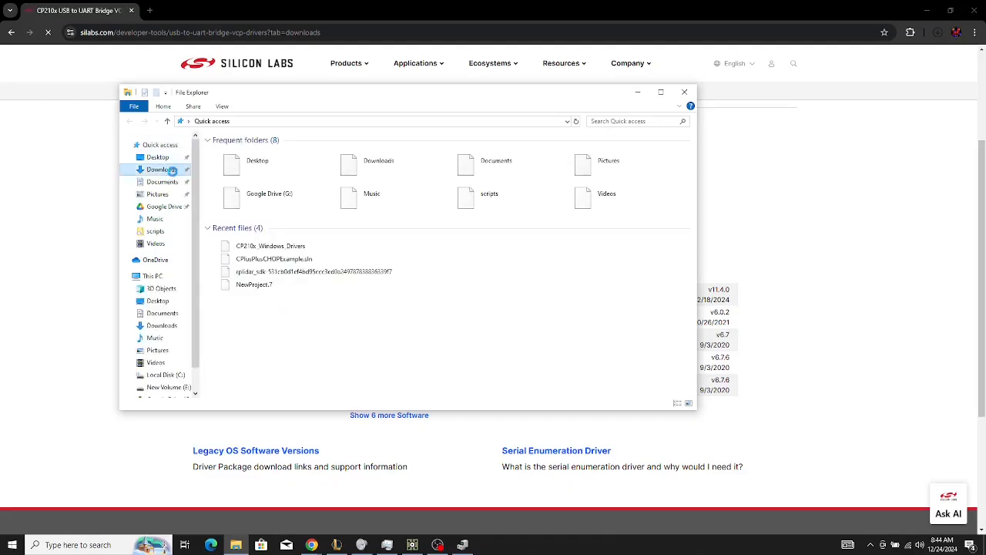
pyautogui.click(173, 175)
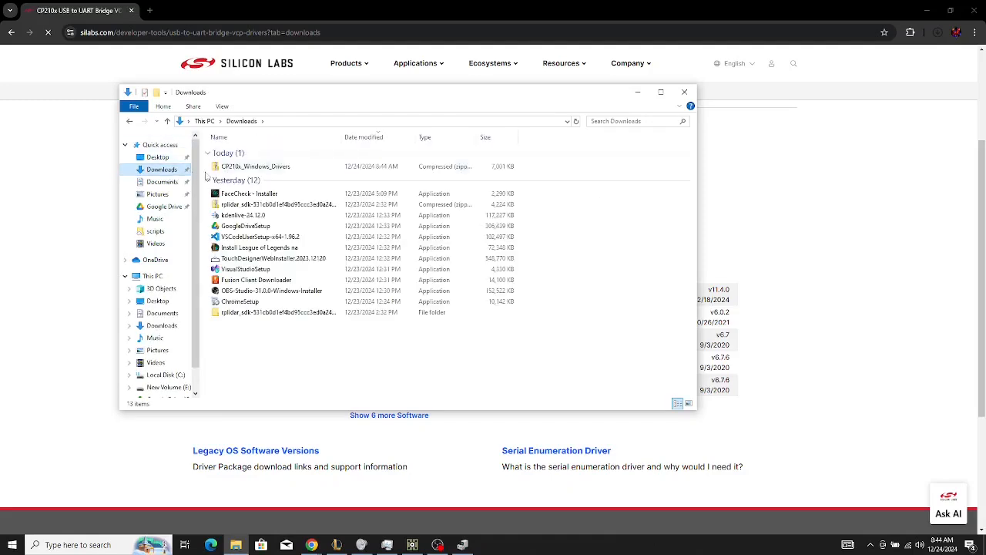
pyautogui.rightClick(274, 171)
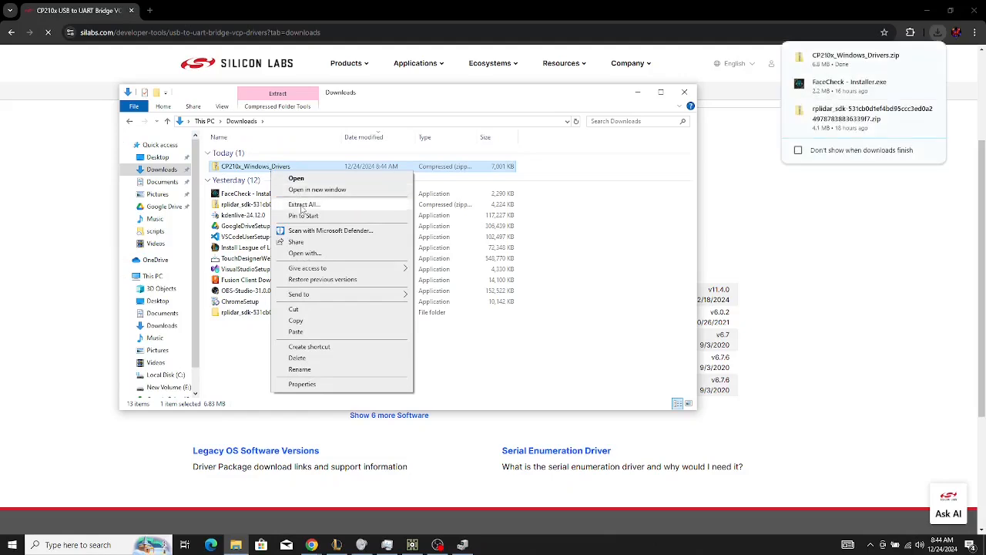
pyautogui.click(302, 205)
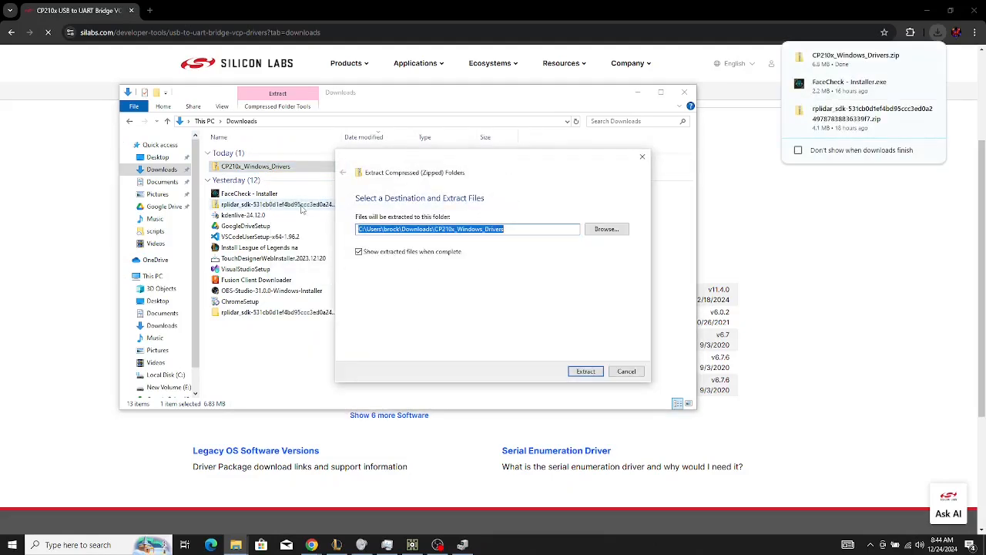
pyautogui.click(593, 374)
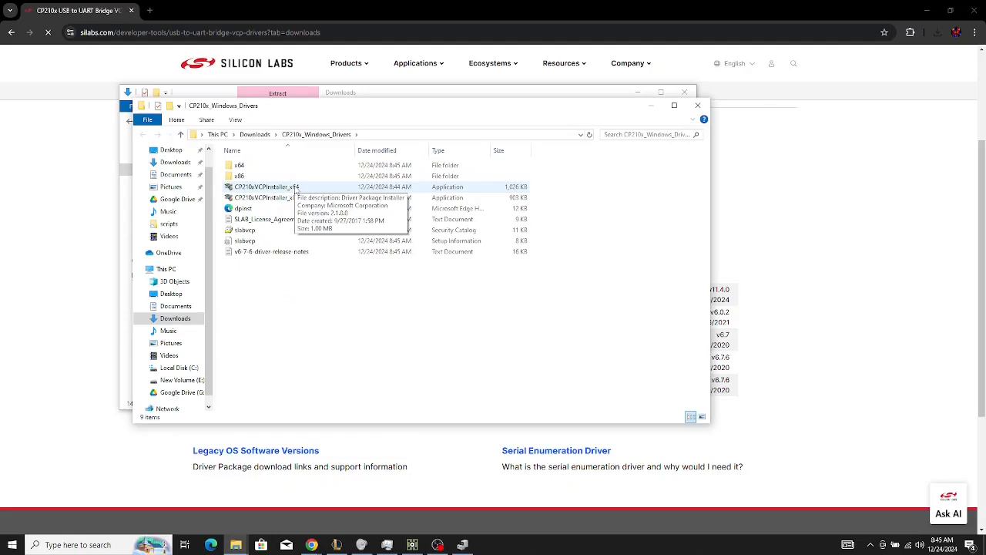
# Install the CP210x USB to UART Bridge driver with CP210xVCPInstaller_x64, accepting the license agreement, and return to Device Manager.
pyautogui.doubleClick(296, 188)
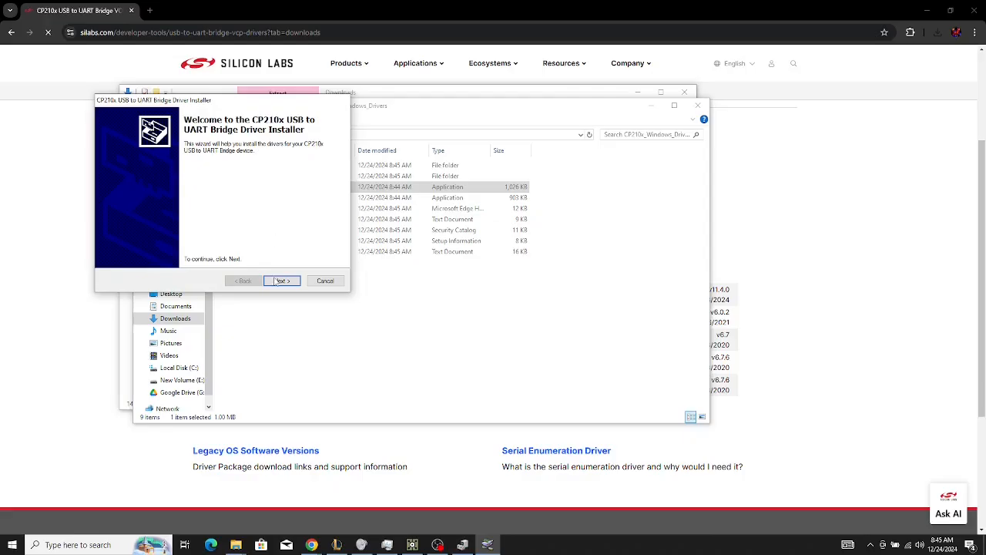
pyautogui.click(279, 282)
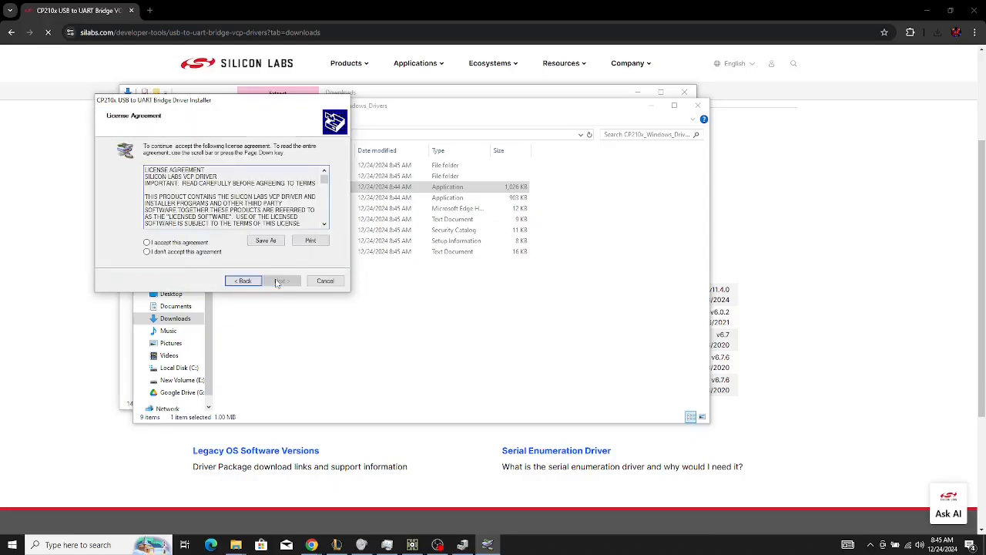
pyautogui.click(193, 244)
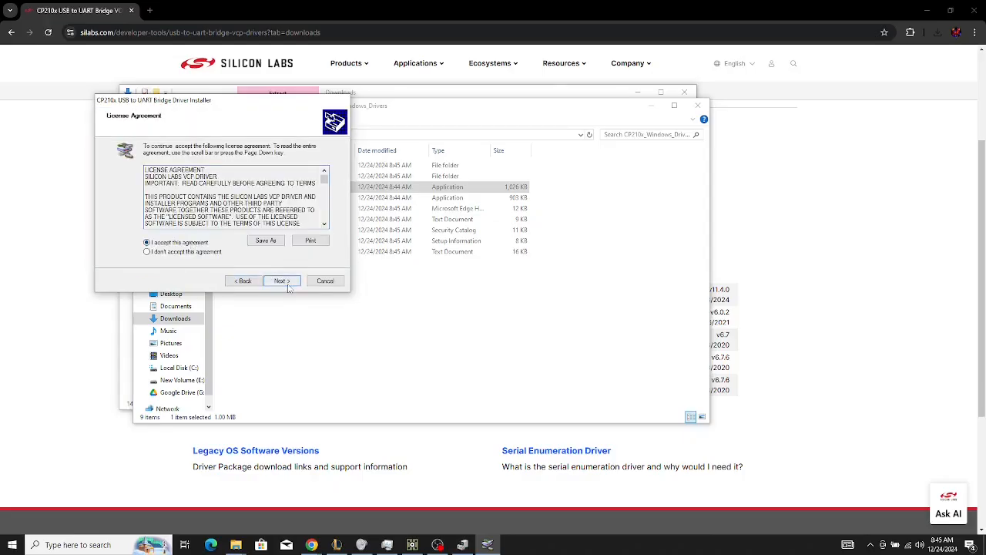
pyautogui.click(284, 281)
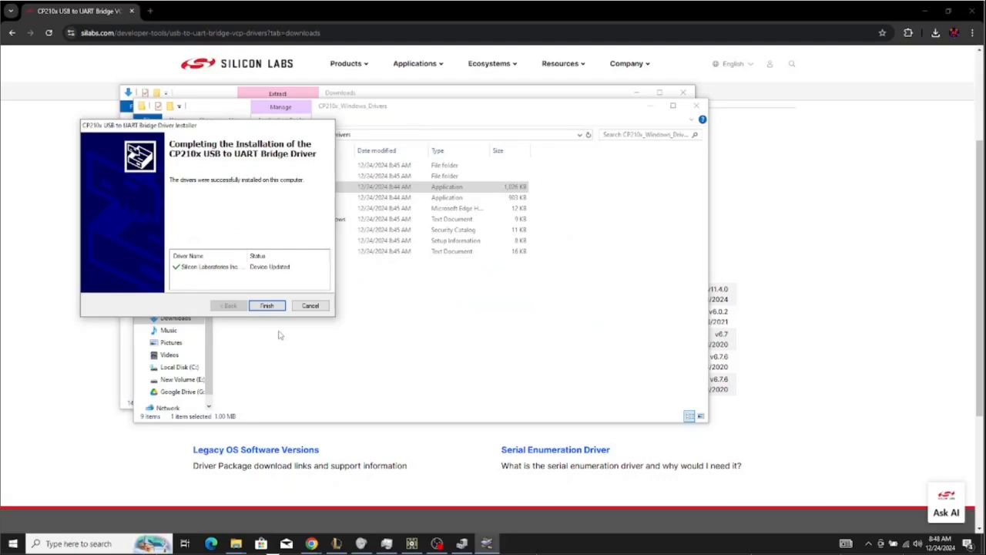
pyautogui.click(270, 306)
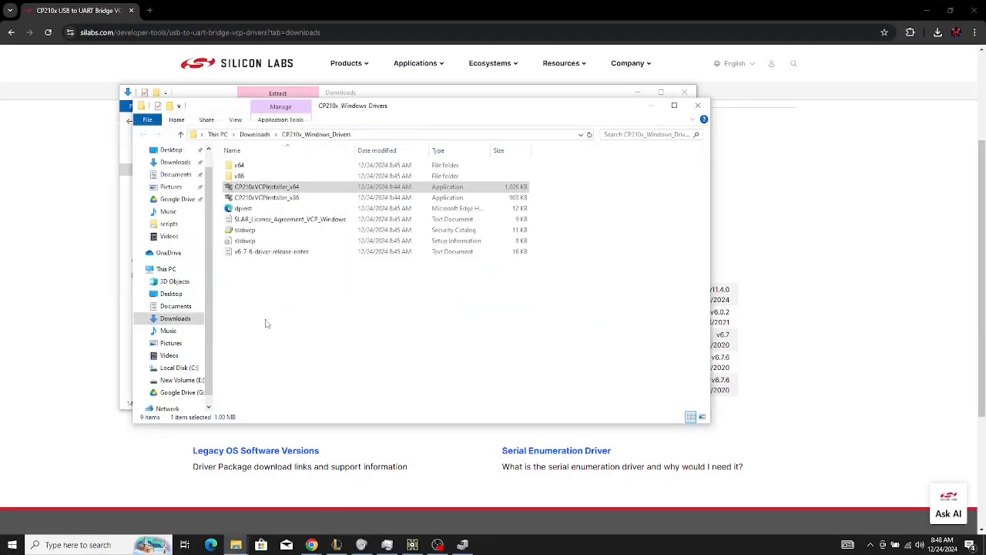
pyautogui.click(462, 545)
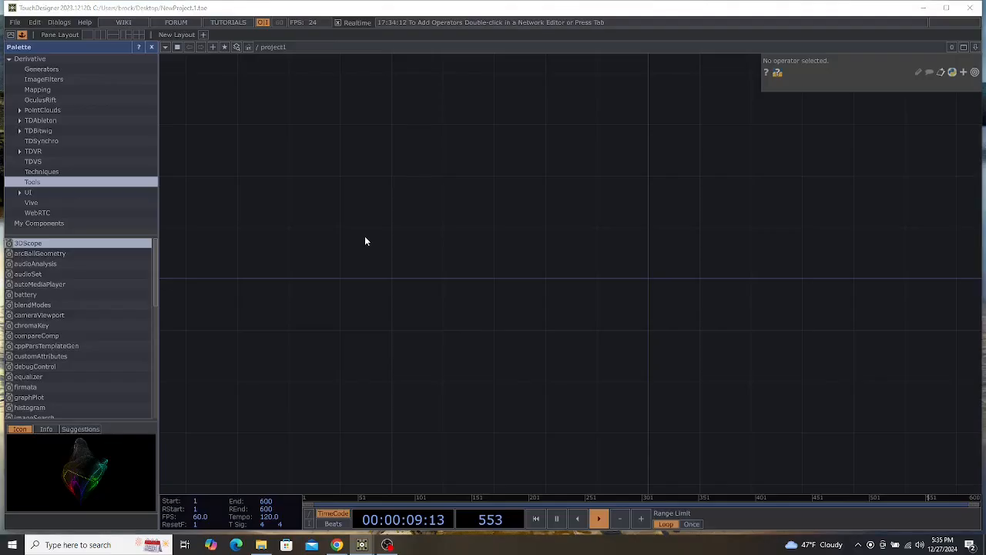
# Add a CPlusPlus CHOP to the empty project1 network in TouchDesigner.
pyautogui.press('Tab')
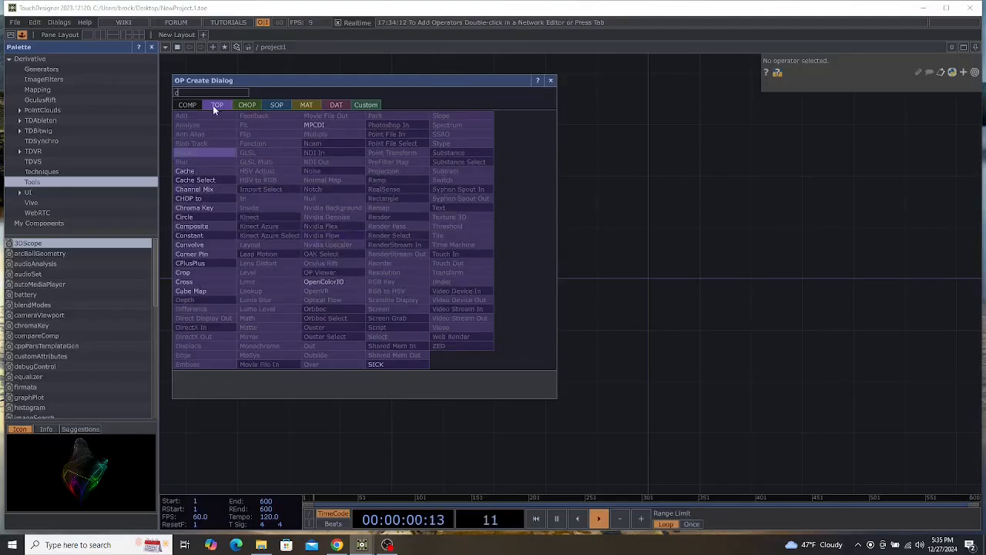
pyautogui.click(247, 105)
pyautogui.write('c')
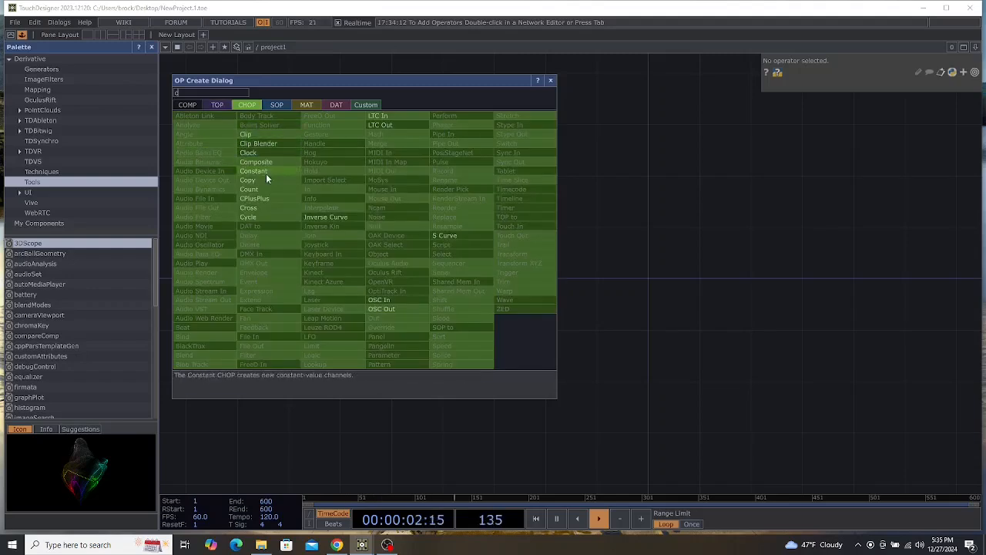
pyautogui.click(264, 200)
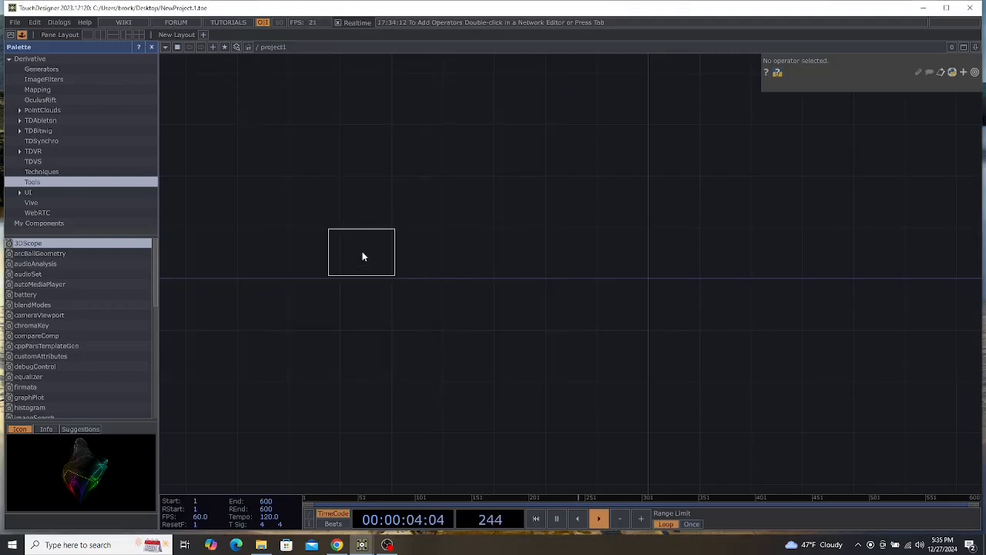
pyautogui.click(364, 256)
# Load the lidar plugin from Google Drive into the new CPlusPlus CHOP and show its custom parameters.
pyautogui.scroll(3, 375, 293)
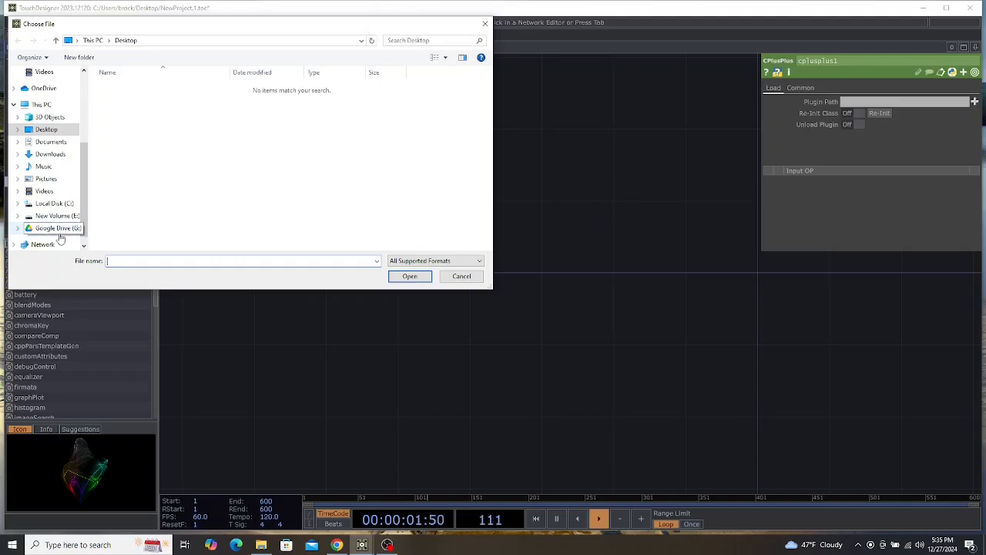
pyautogui.click(58, 230)
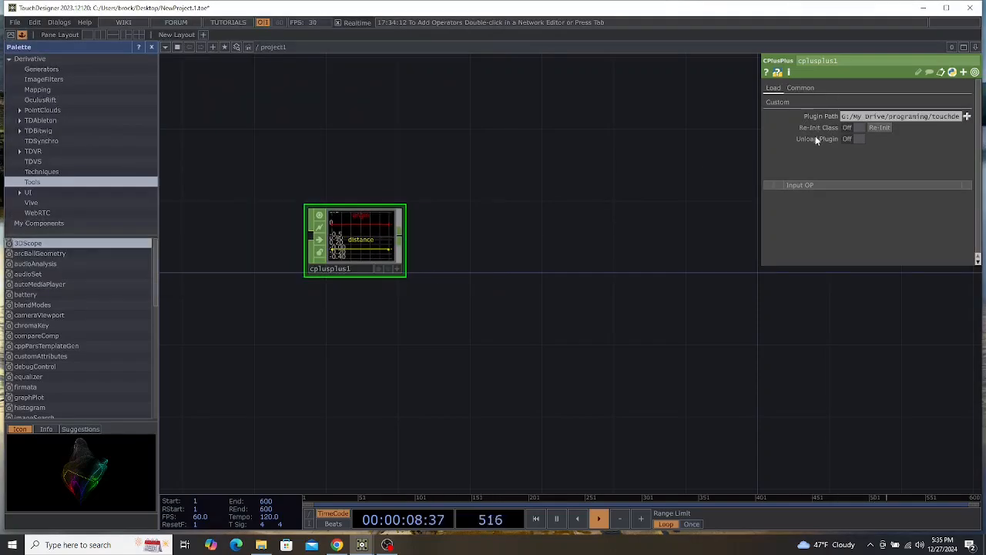
pyautogui.click(780, 103)
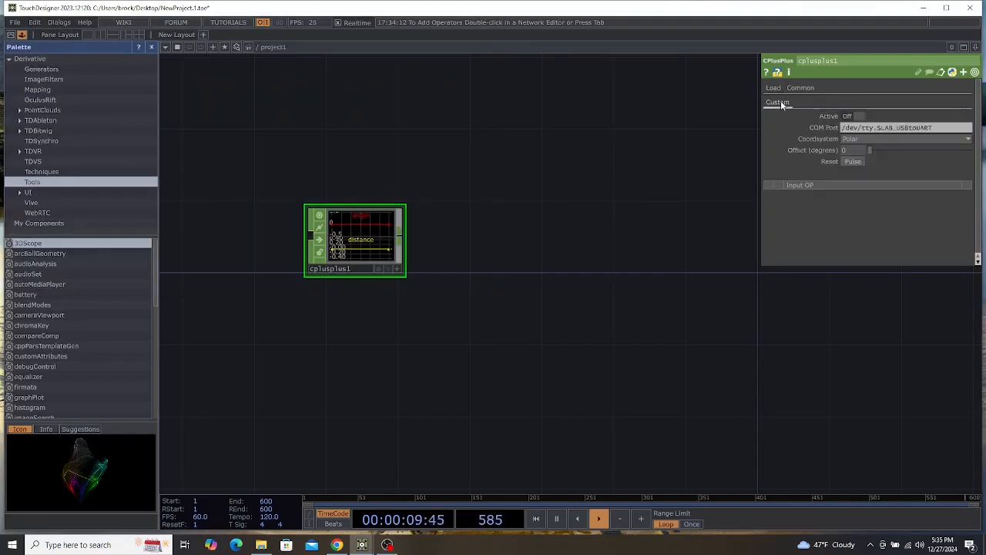
# Set the lidar plugin's Coordsystem to Cartesian.
pyautogui.click(899, 139)
pyautogui.click(865, 162)
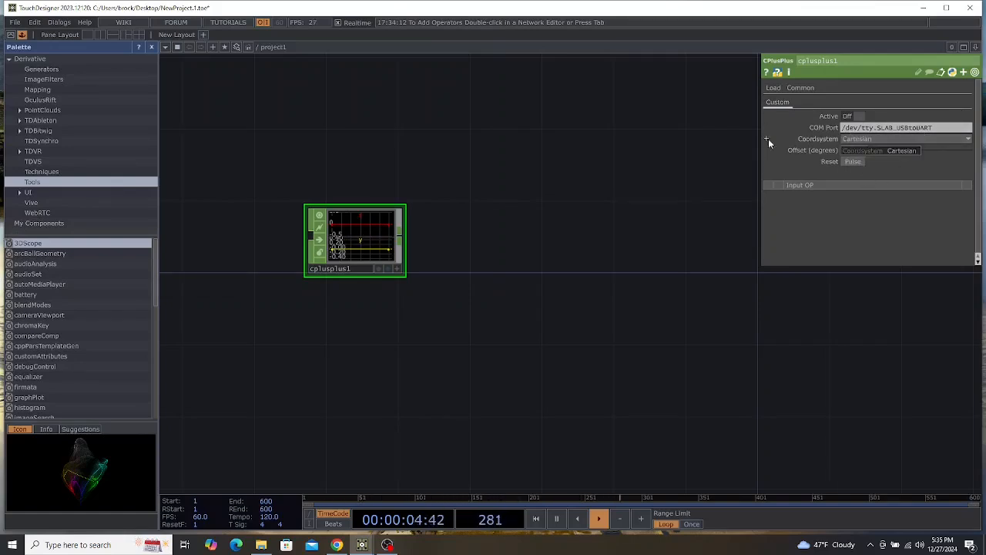
# In Device Manager, look up the COM port assigned to the Silicon Labs CP210x USB to UART Bridge and return to TouchDesigner.
pyautogui.rightClick(12, 544)
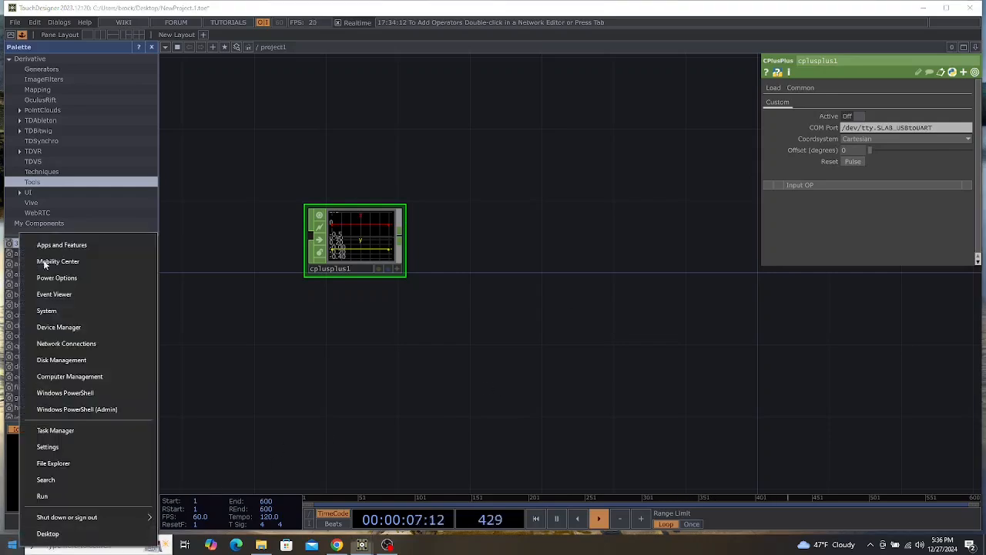
pyautogui.click(80, 330)
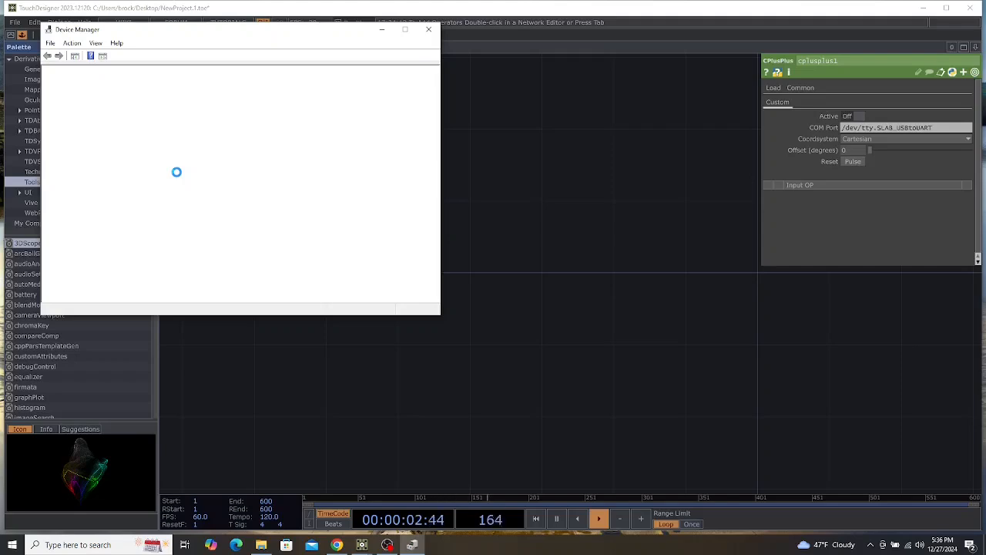
pyautogui.scroll(-5, 108, 221)
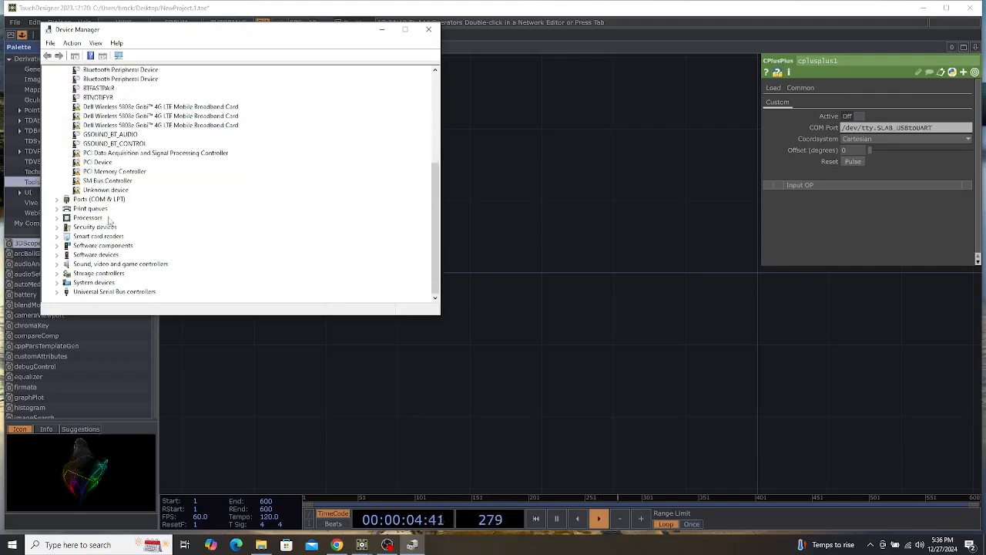
pyautogui.click(57, 200)
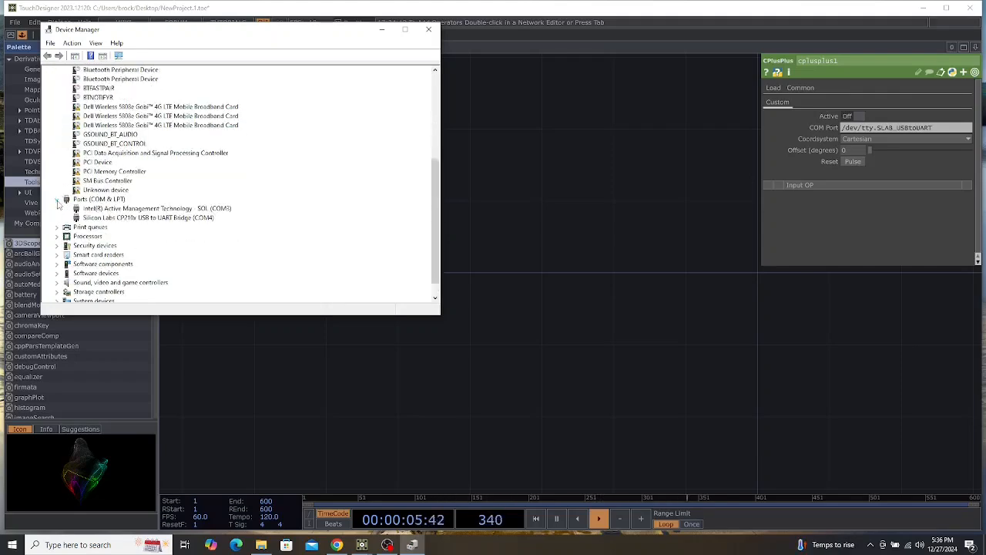
pyautogui.click(130, 218)
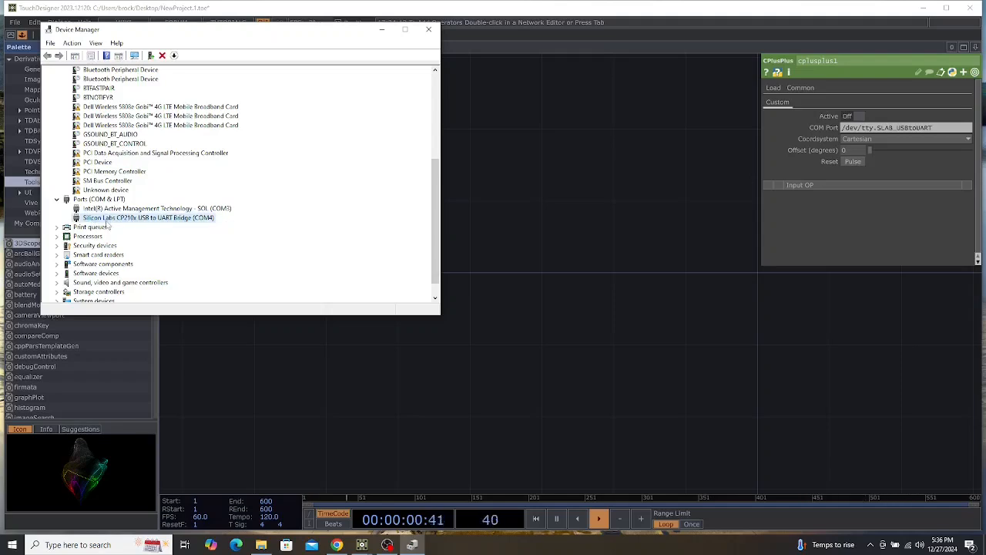
pyautogui.click(428, 29)
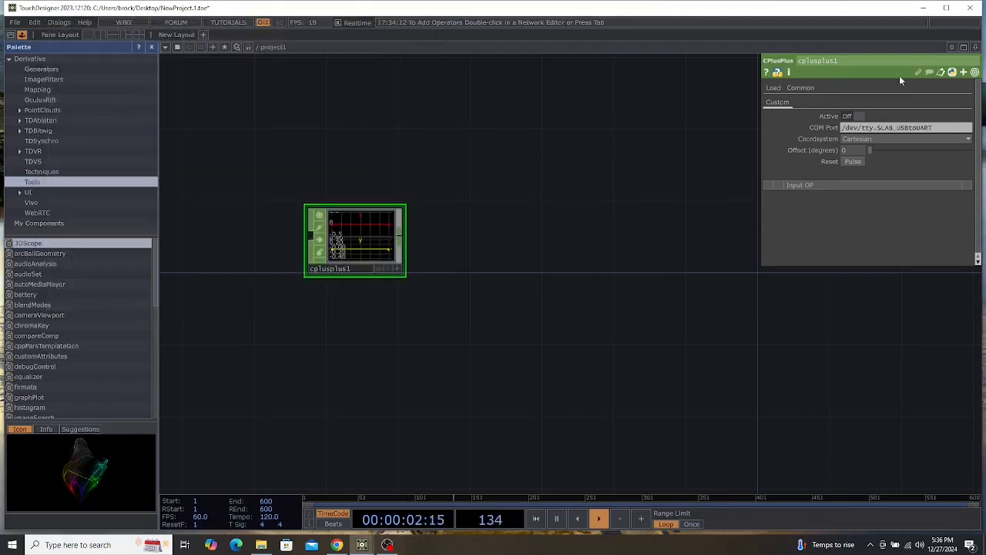
# Set the CPlusPlus CHOP's COM Port to COM4 and turn on Active.
pyautogui.click(919, 130)
pyautogui.press('BackSpace')
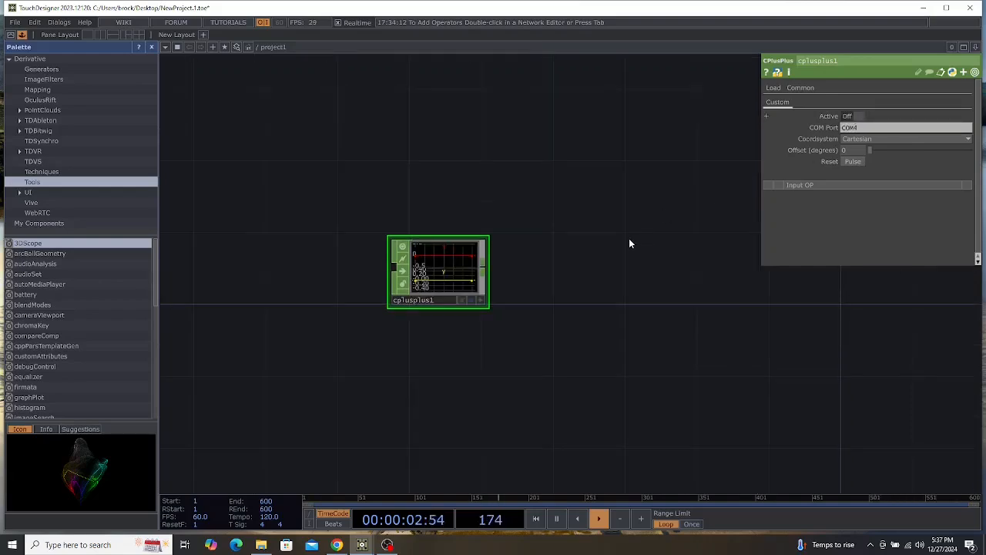
pyautogui.click(853, 116)
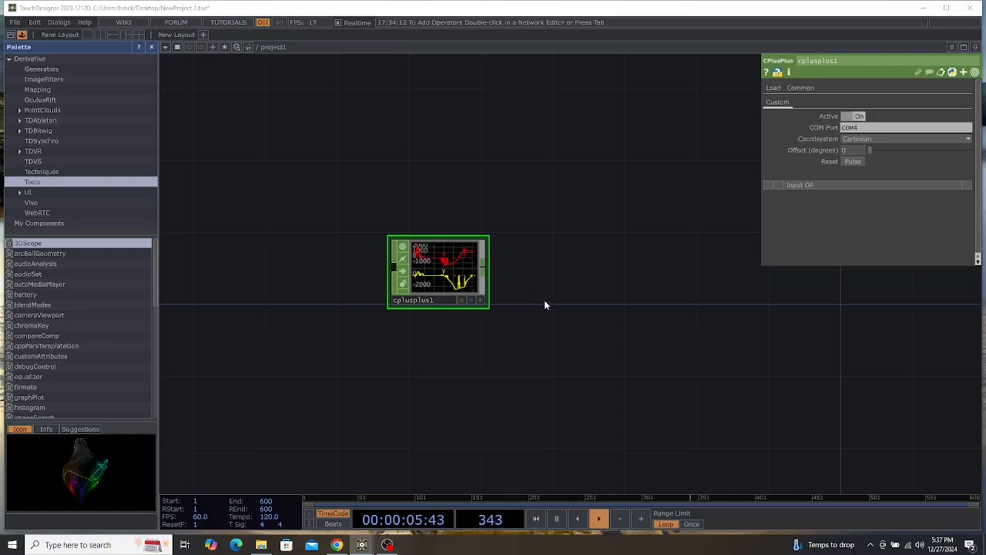
# Add a Null CHOP beside cplusplus1 and connect the plugin's output to its input.
pyautogui.moveTo(590, 308); pyautogui.dragTo(502, 310)
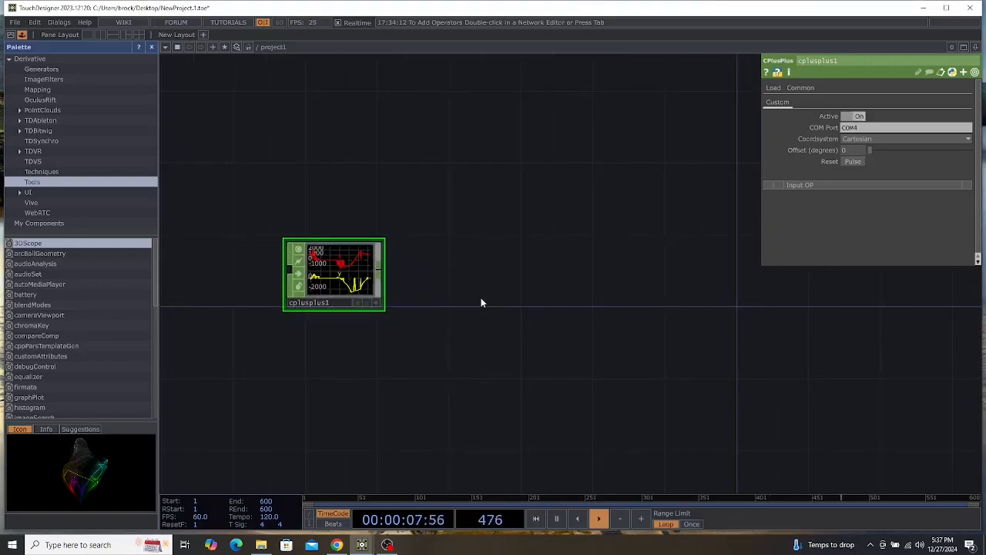
pyautogui.moveTo(401, 296); pyautogui.dragTo(359, 299)
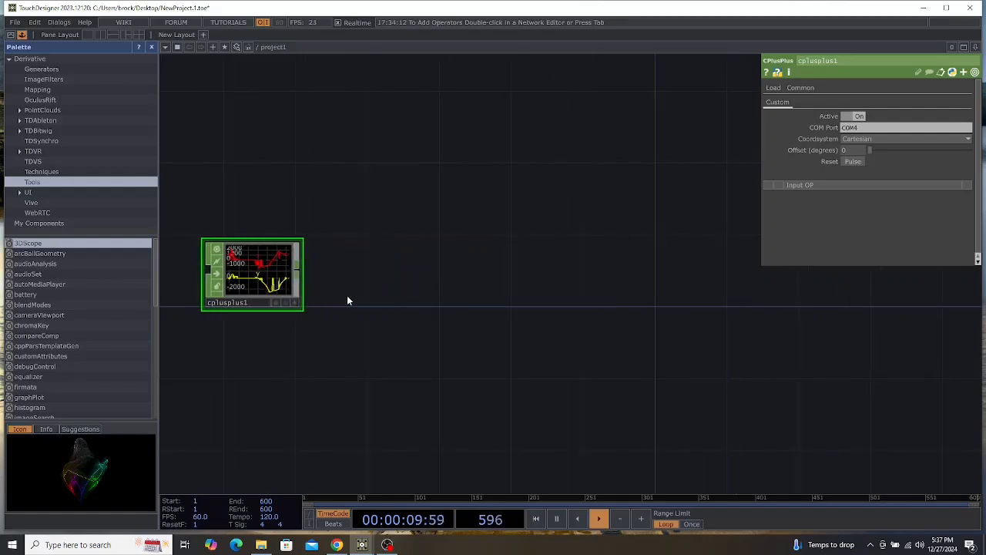
pyautogui.doubleClick(349, 297)
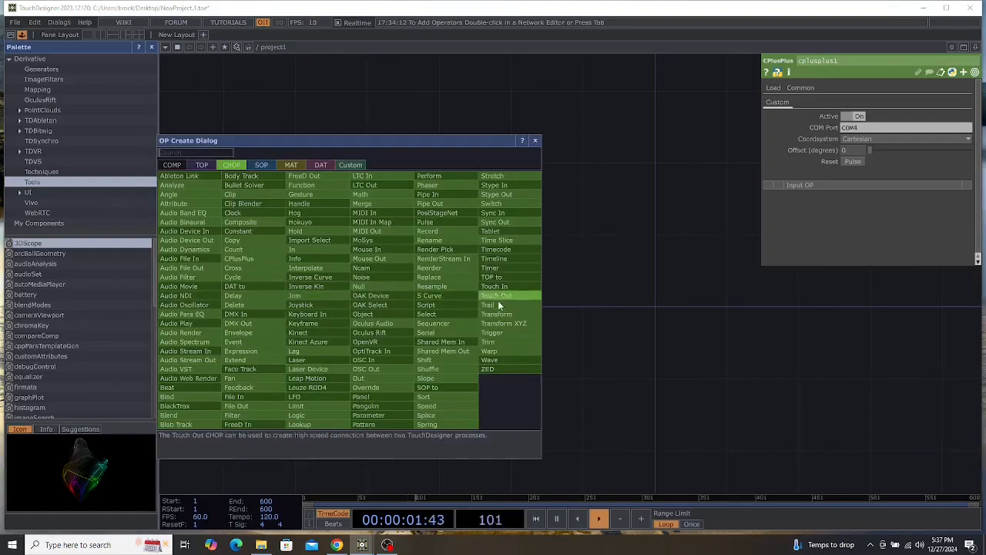
pyautogui.write('null')
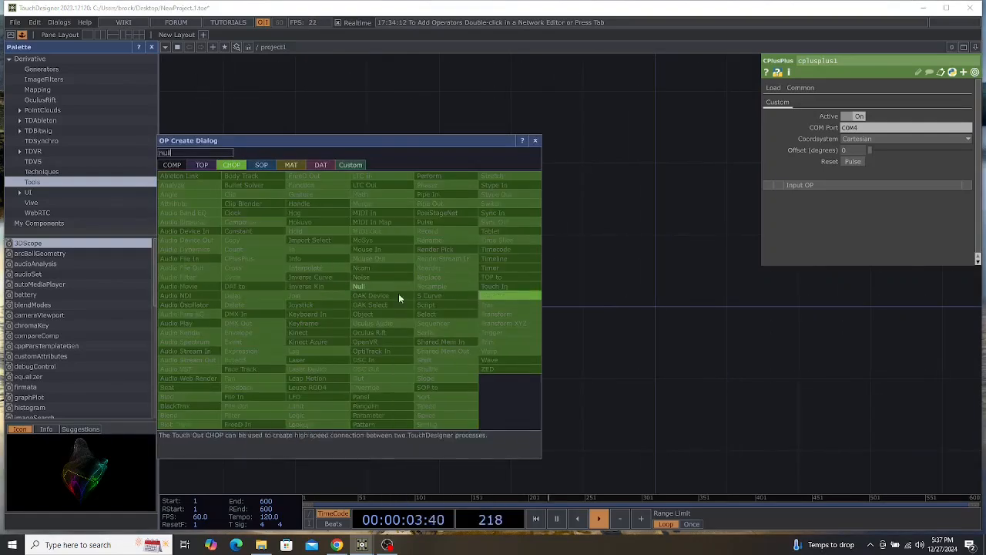
pyautogui.press('Return')
pyautogui.click(455, 279)
pyautogui.moveTo(297, 269); pyautogui.dragTo(404, 270)
# Place an Add SOP in the empty network area beyond null1, leaving it unconnected.
pyautogui.moveTo(631, 348); pyautogui.dragTo(501, 345)
pyautogui.scroll(-3, 554, 317)
pyautogui.moveTo(568, 304); pyautogui.dragTo(537, 309)
pyautogui.press('Tab')
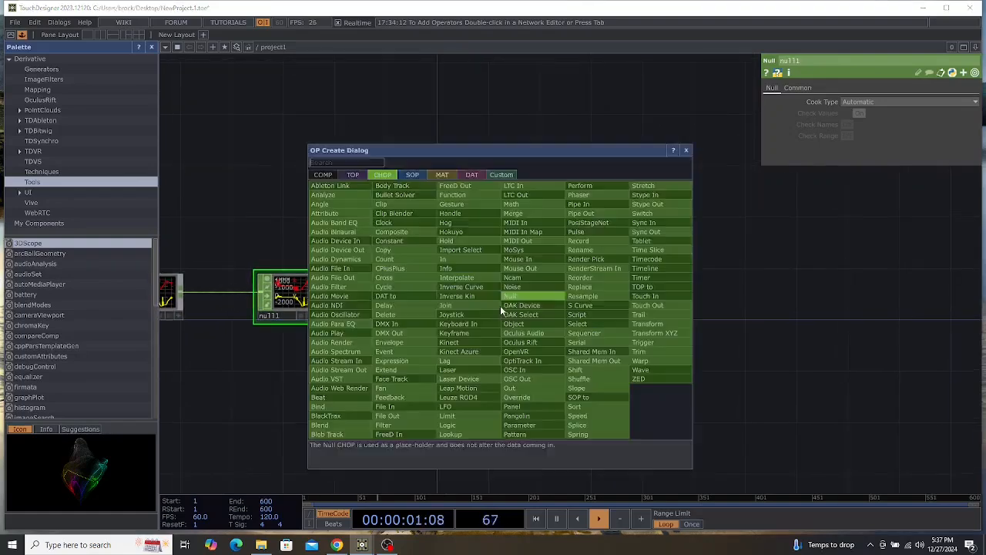
pyautogui.write('A')
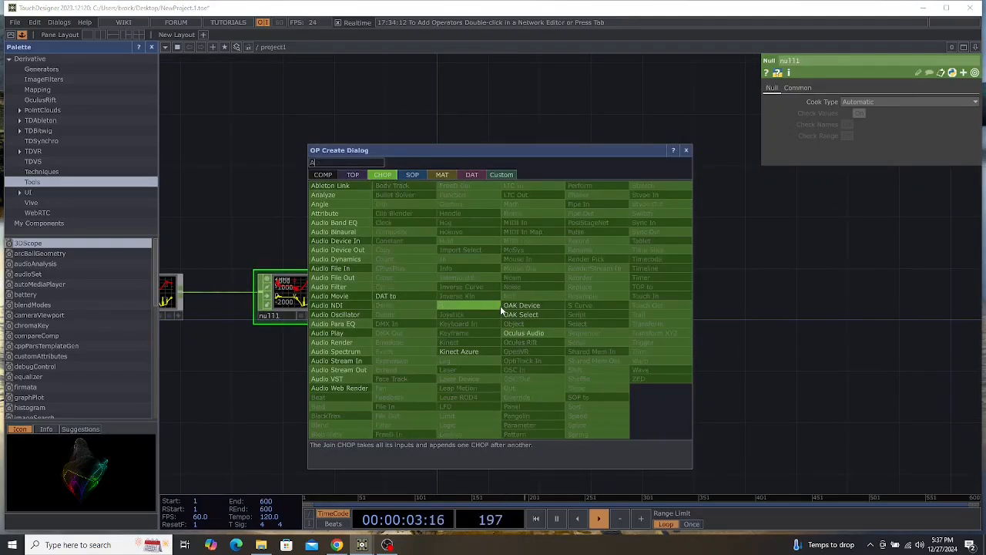
pyautogui.write('DD')
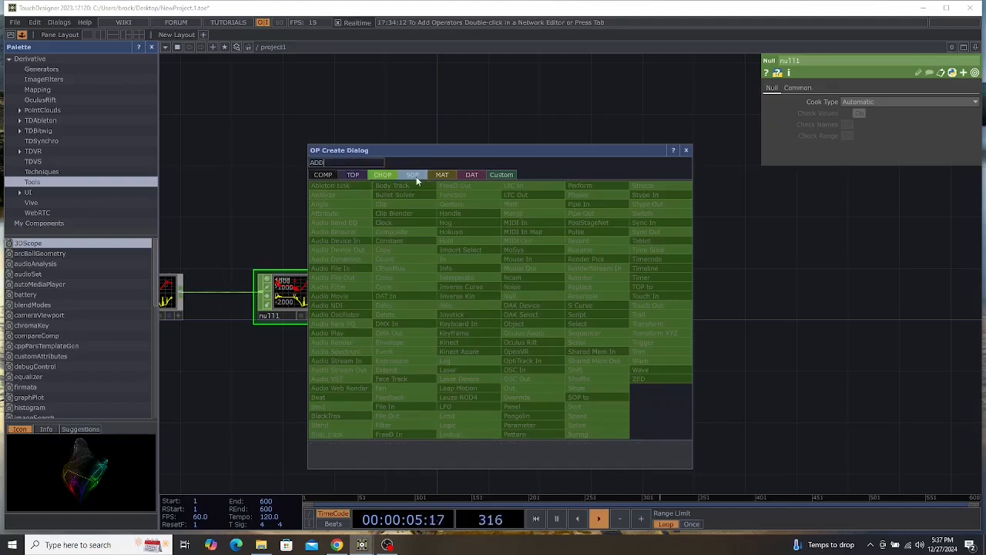
pyautogui.click(414, 174)
pyautogui.click(328, 192)
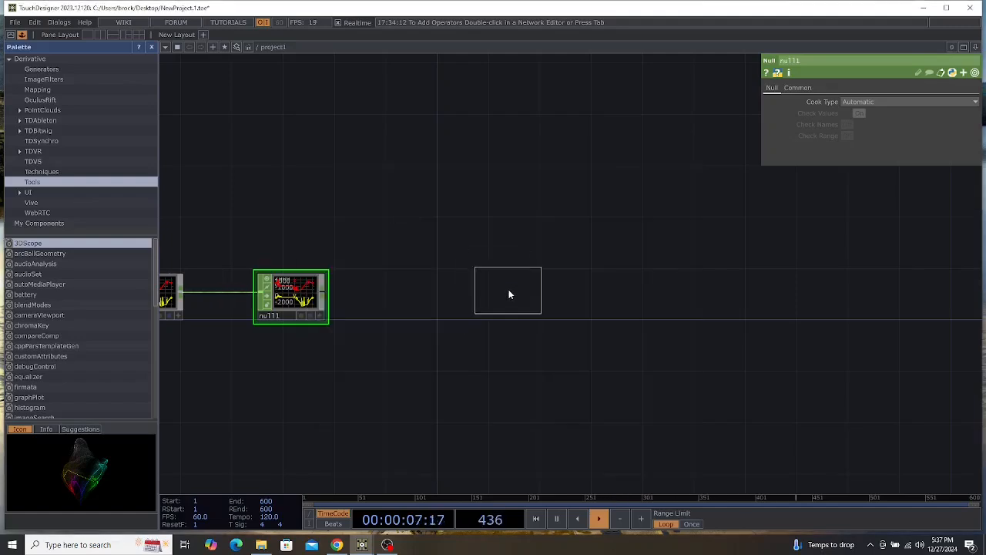
pyautogui.click(508, 294)
# Add a Convert SOP fed from the output of add1.
pyautogui.click(545, 292)
pyautogui.click(605, 290)
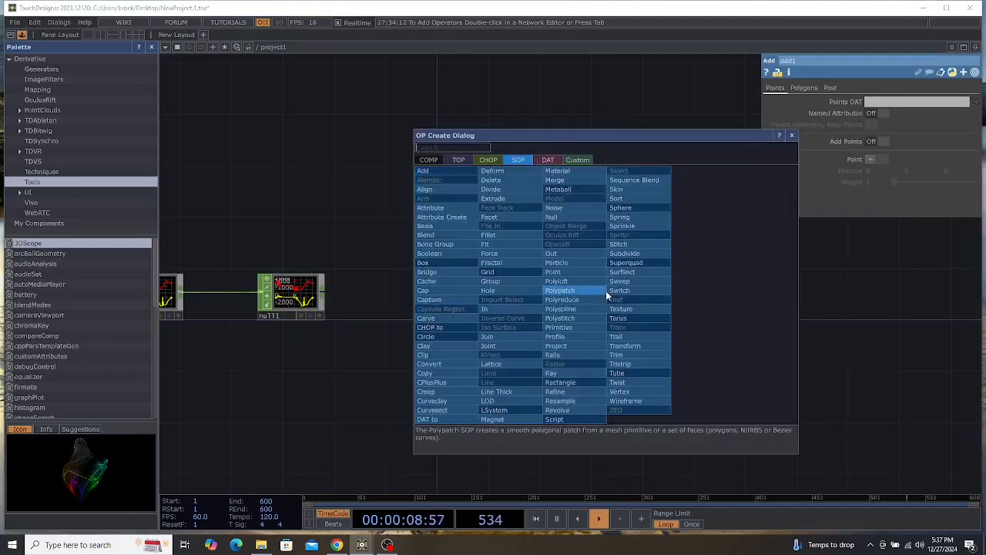
pyautogui.write('CO')
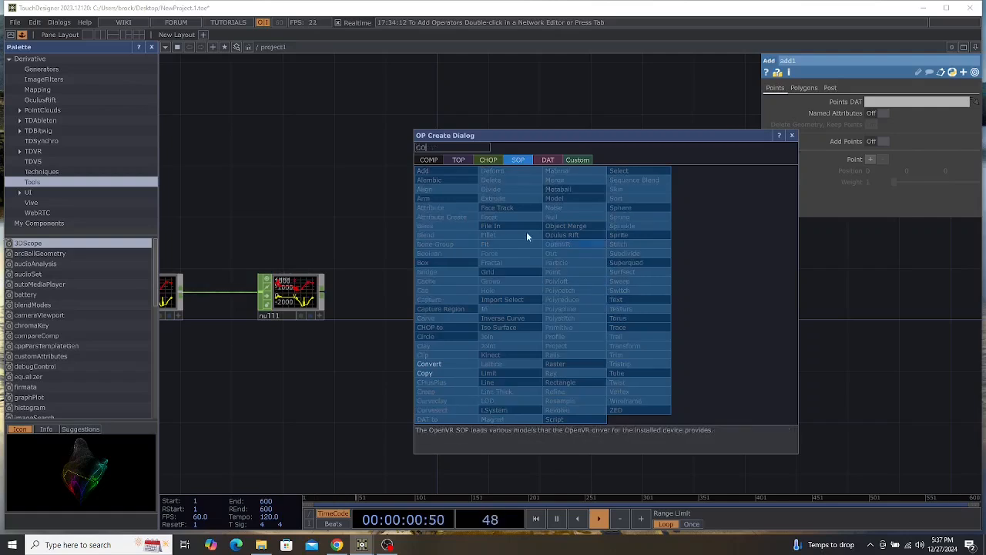
pyautogui.click(447, 364)
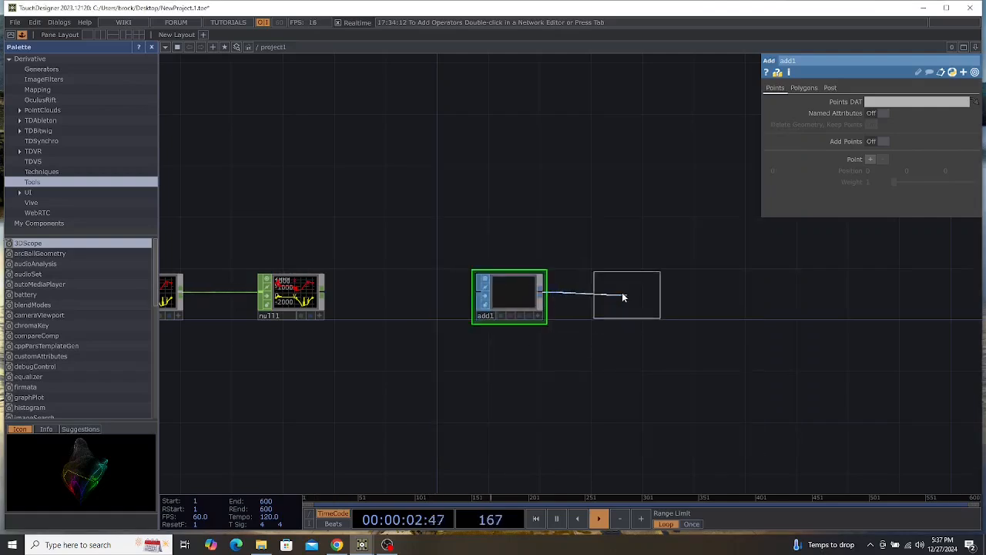
pyautogui.click(625, 305)
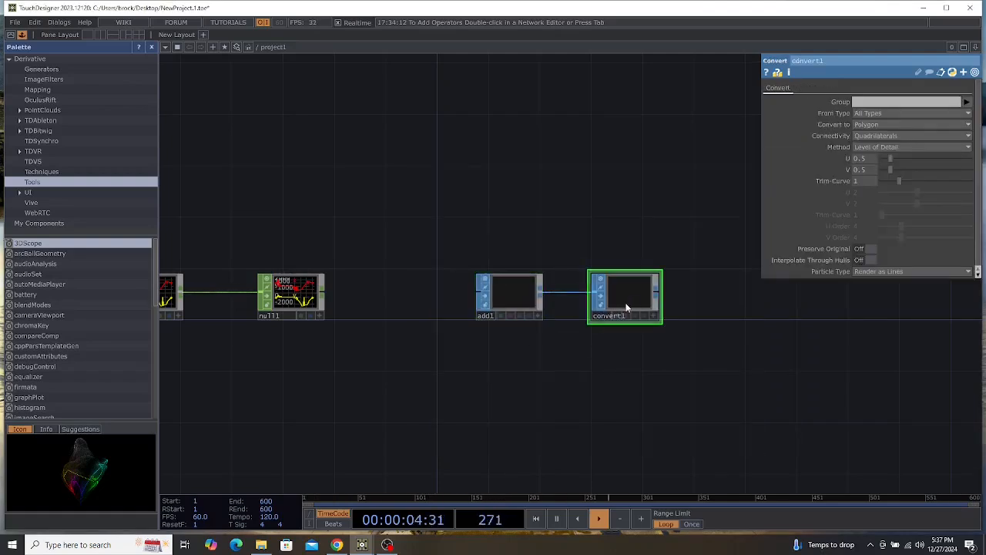
# Add a Geometry COMP fed from the output of convert1.
pyautogui.moveTo(597, 385); pyautogui.dragTo(400, 385)
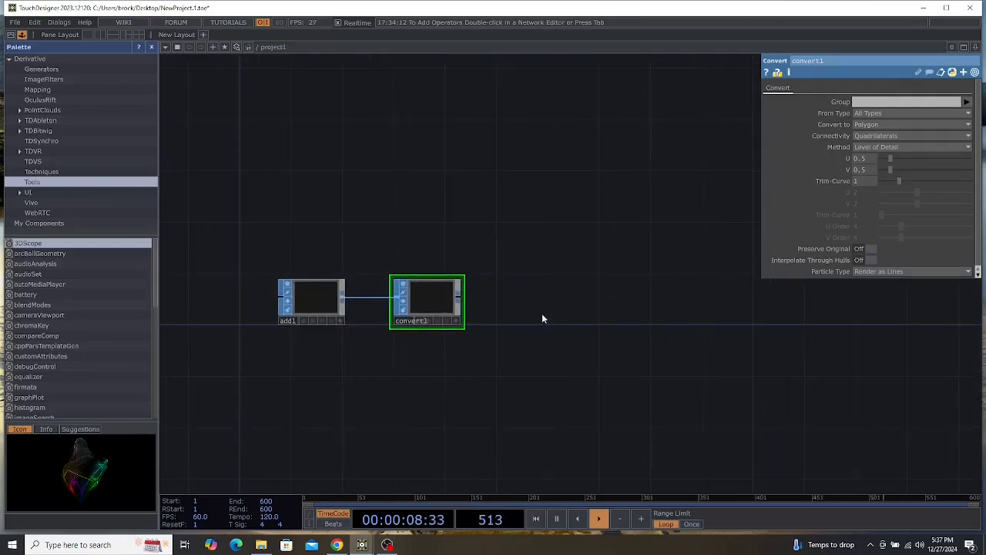
pyautogui.moveTo(534, 315); pyautogui.dragTo(513, 317)
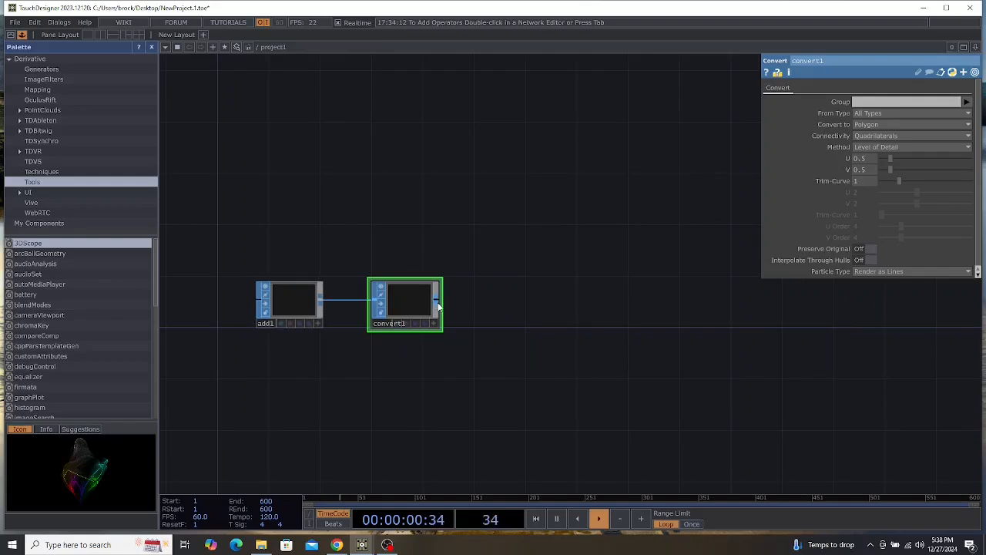
pyautogui.moveTo(437, 306); pyautogui.dragTo(520, 309)
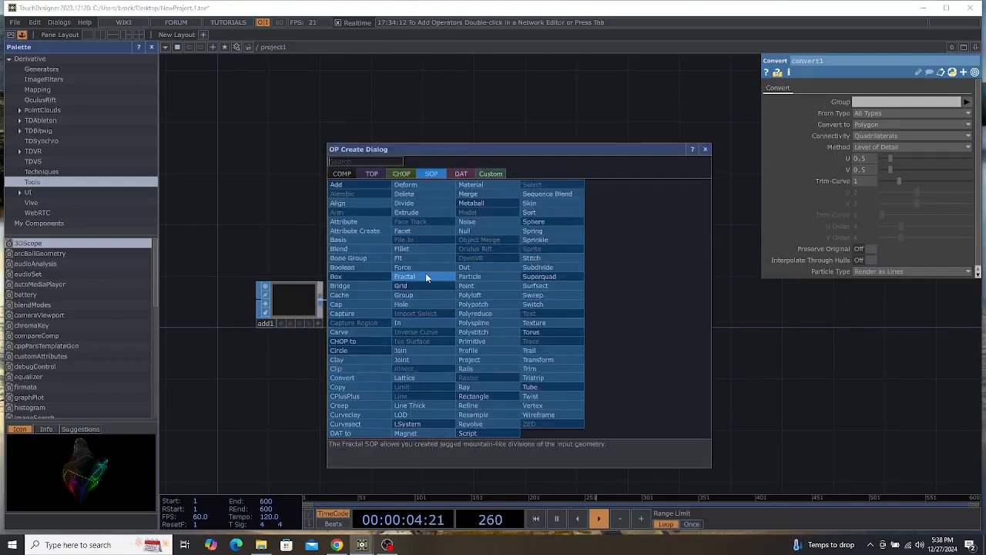
pyautogui.write('ge')
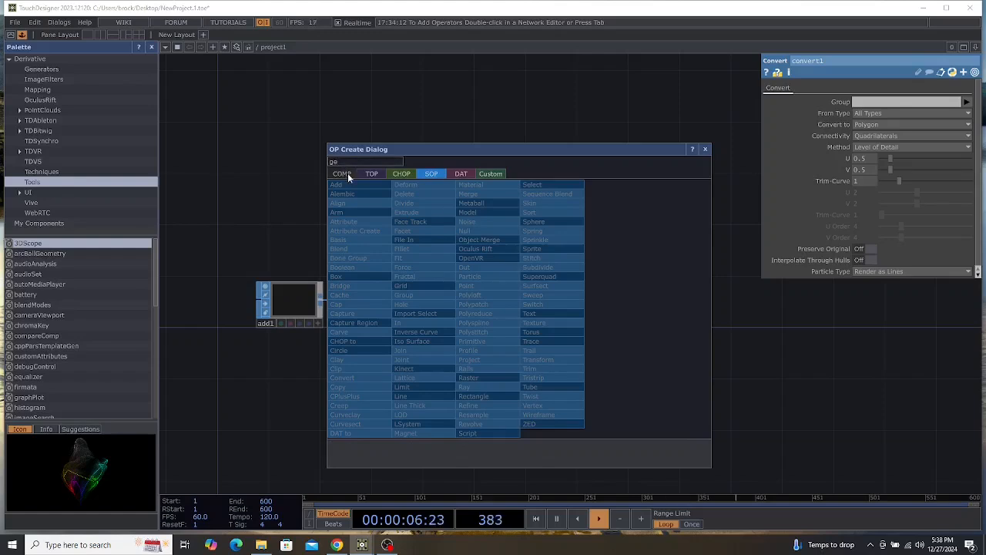
pyautogui.click(344, 174)
pyautogui.click(358, 257)
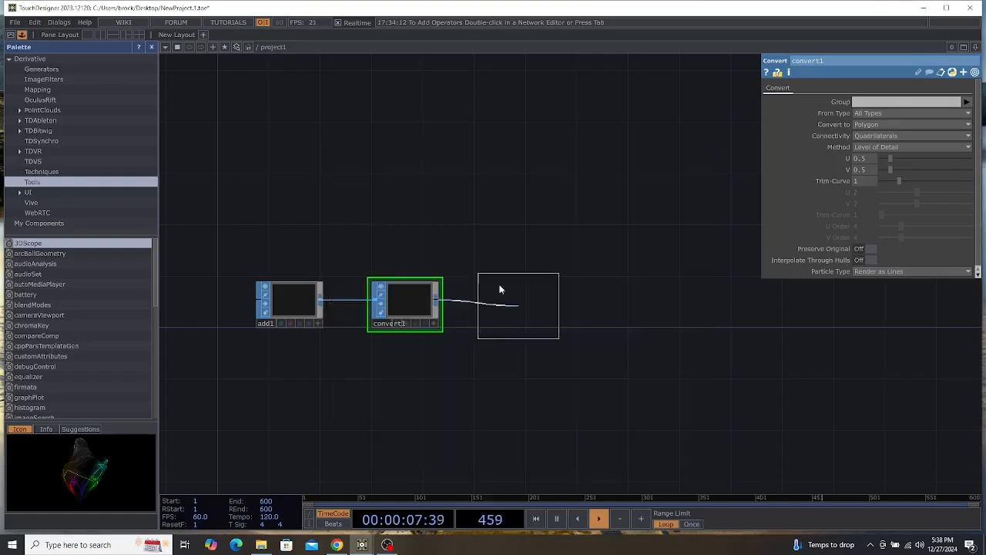
pyautogui.click(544, 297)
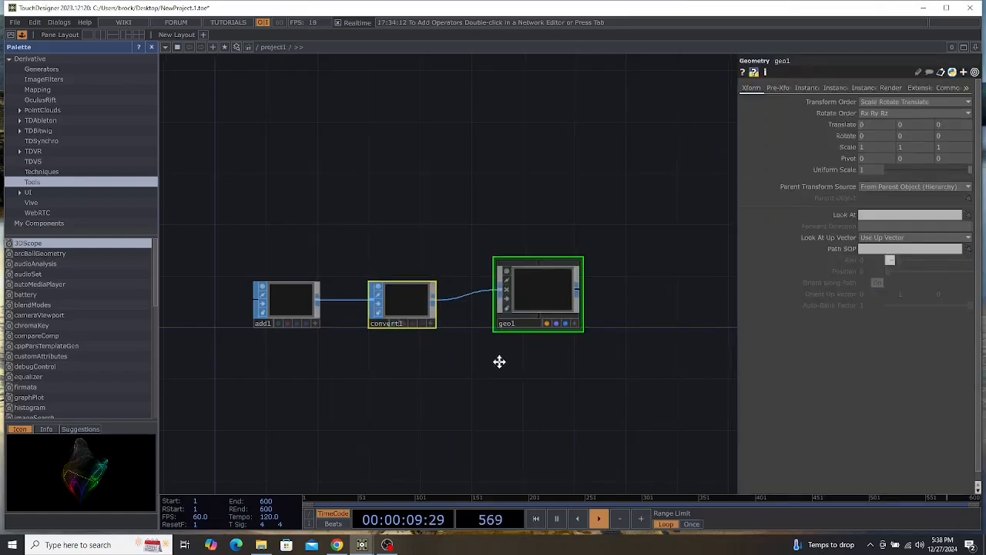
# Add a Point Sprite MAT directly below geo1.
pyautogui.moveTo(499, 361); pyautogui.dragTo(477, 359)
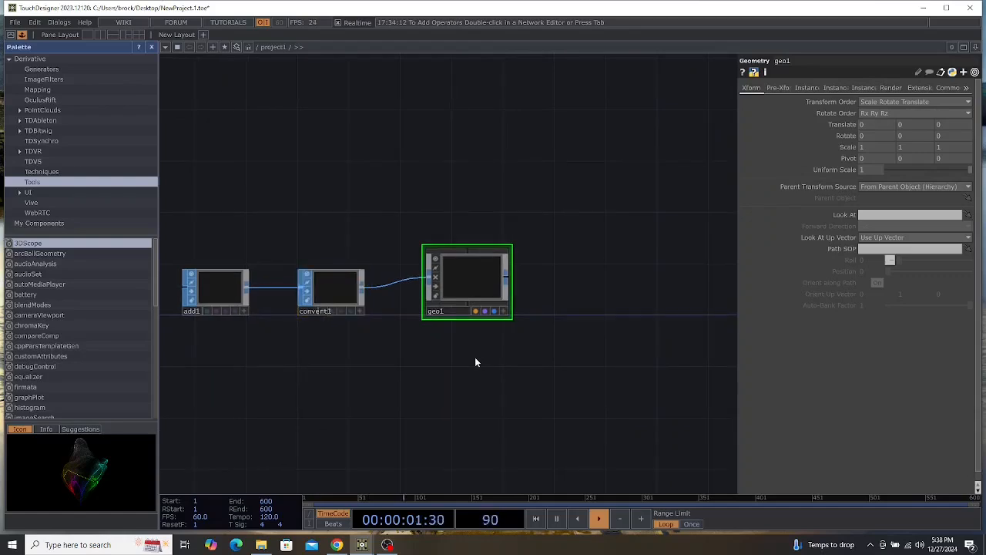
pyautogui.press('Tab')
pyautogui.click(416, 226)
pyautogui.write('p')
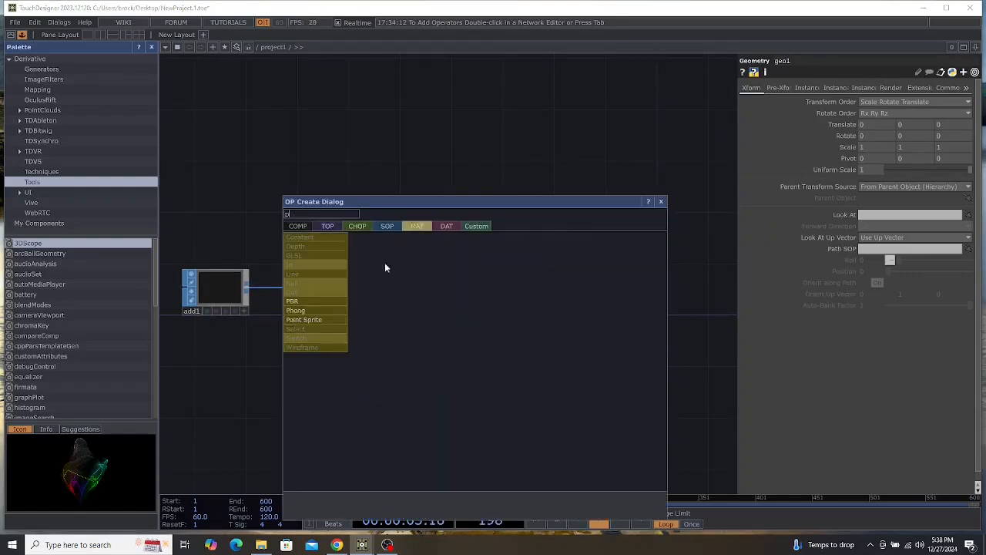
pyautogui.click(305, 319)
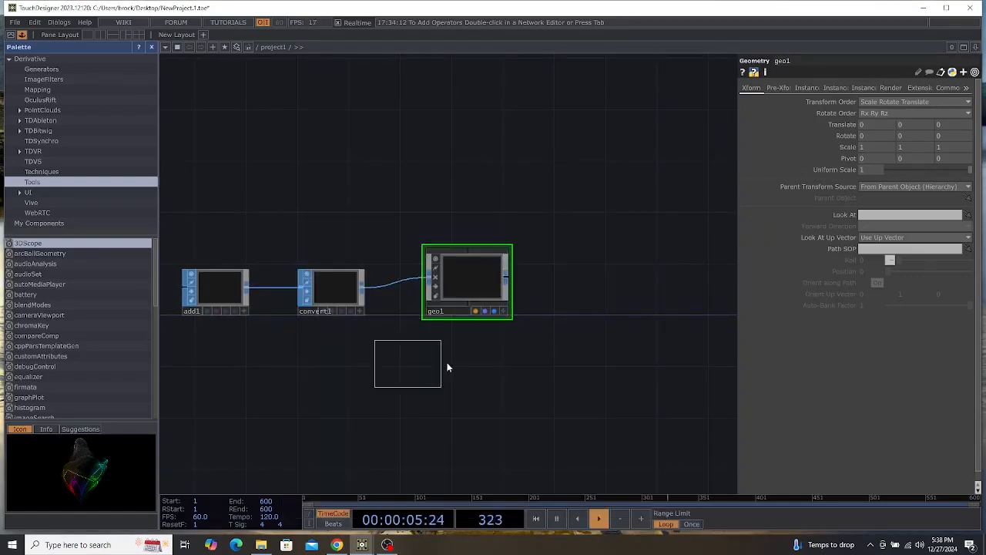
pyautogui.click(568, 346)
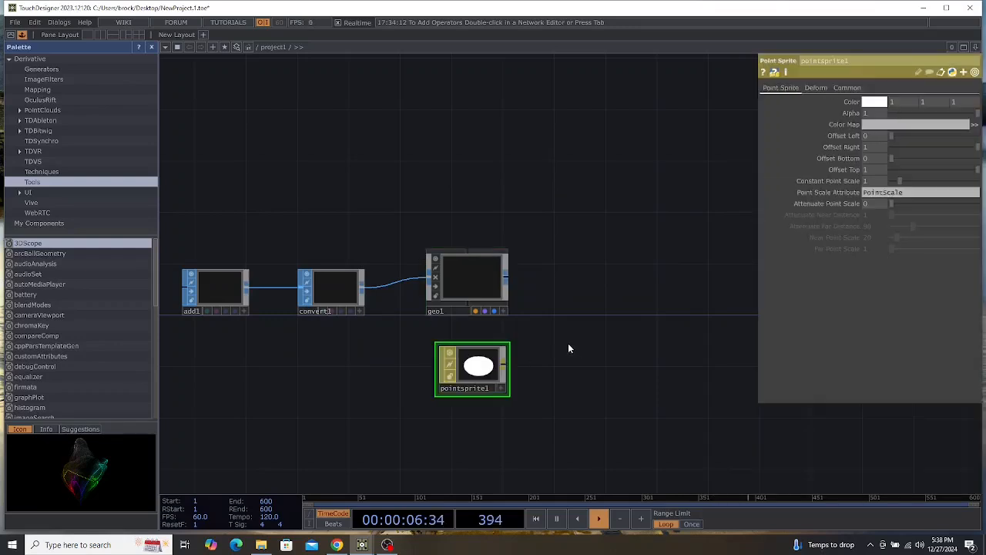
# Assign pointsprite1 to geo1 as its material.
pyautogui.moveTo(594, 343); pyautogui.dragTo(591, 379)
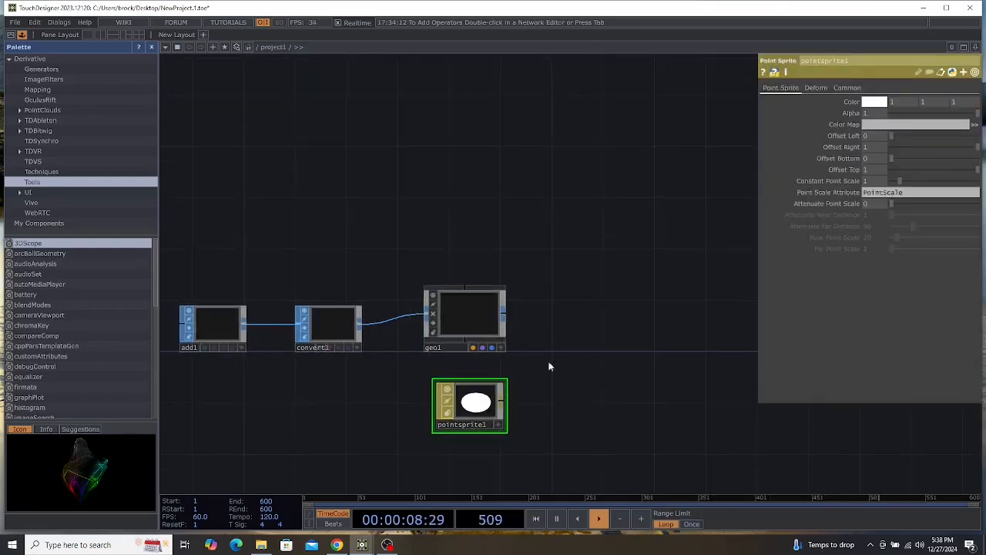
pyautogui.moveTo(476, 406); pyautogui.dragTo(467, 312)
pyautogui.click(477, 296)
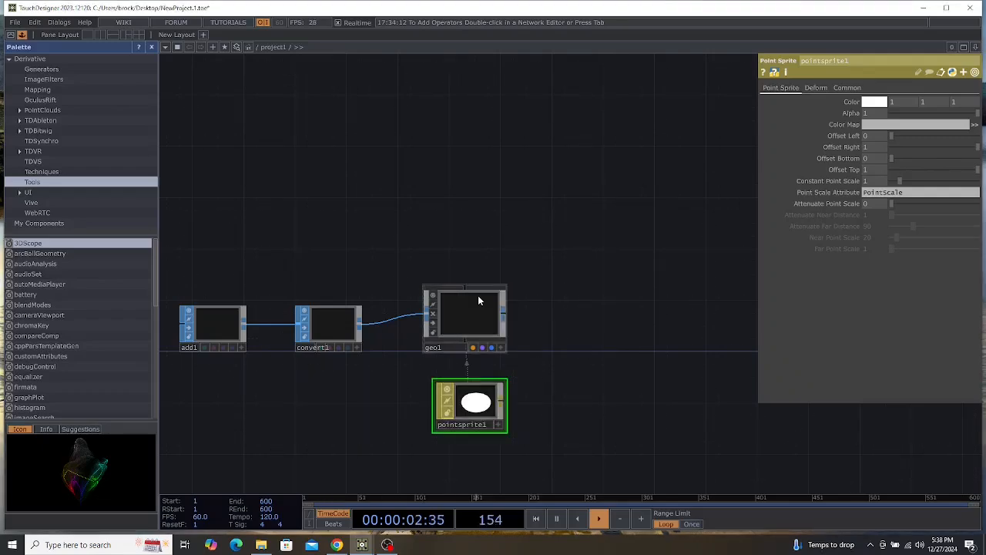
# Add a Camera COMP directly above geo1.
pyautogui.press('Tab')
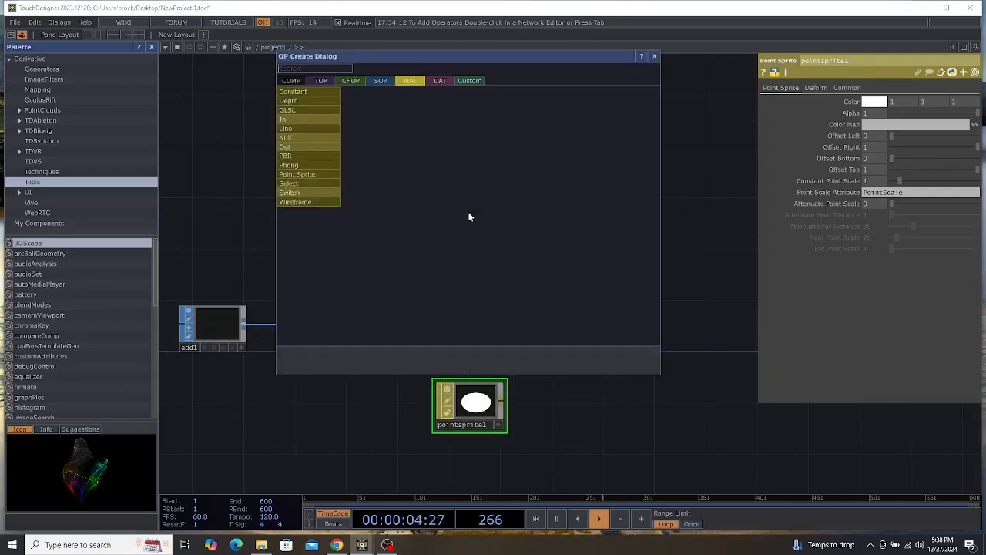
pyautogui.write('cam')
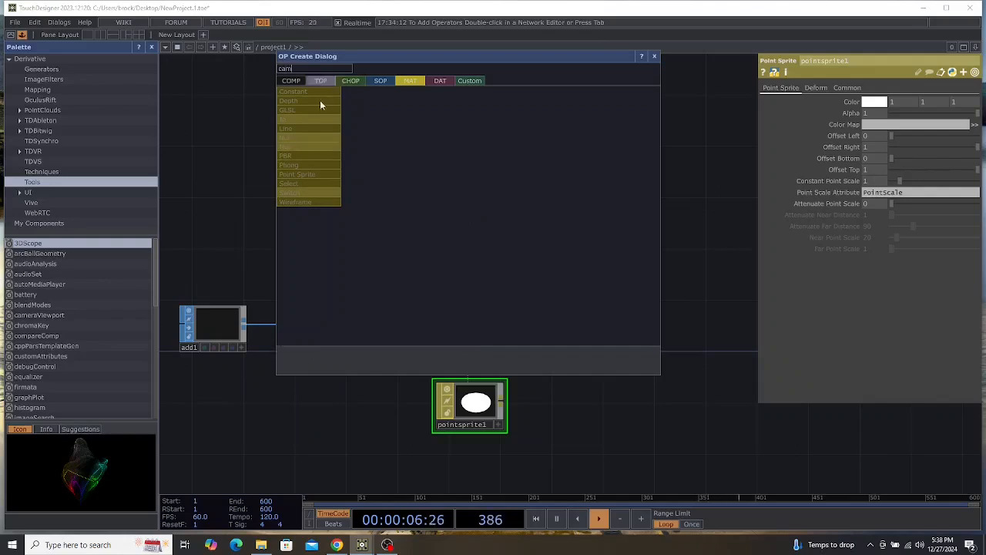
pyautogui.click(292, 81)
pyautogui.click(305, 129)
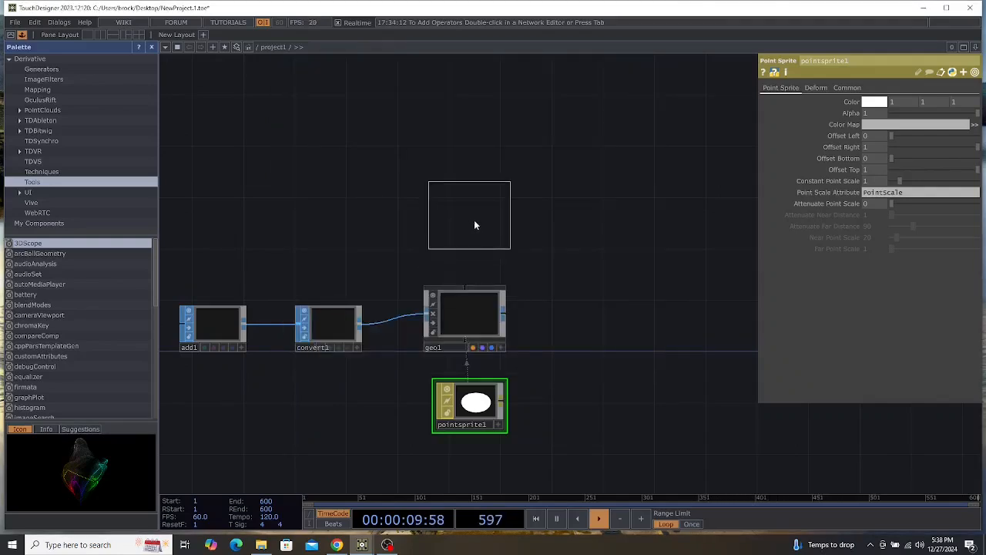
pyautogui.click(474, 224)
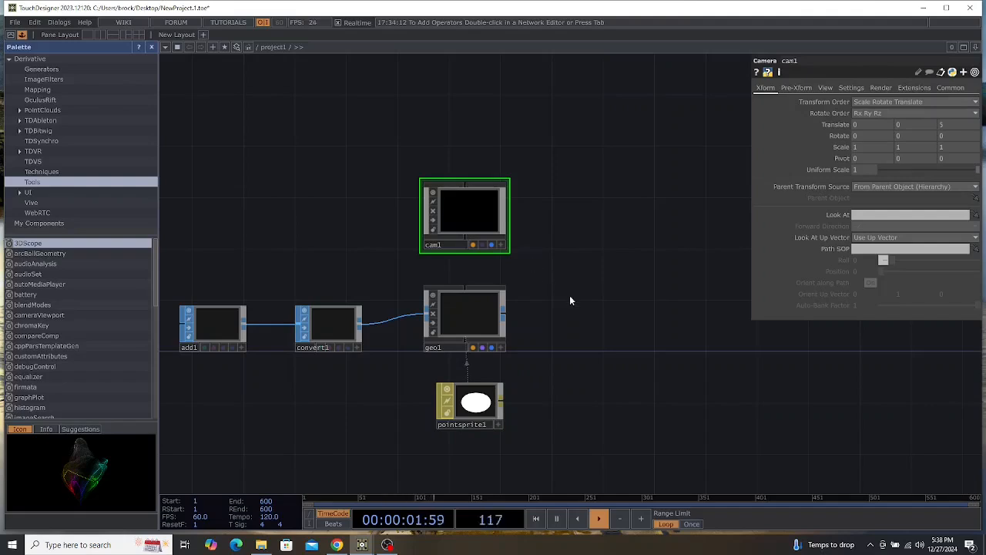
# Add a Render TOP in the empty network space beyond geo1.
pyautogui.moveTo(570, 300); pyautogui.dragTo(512, 299)
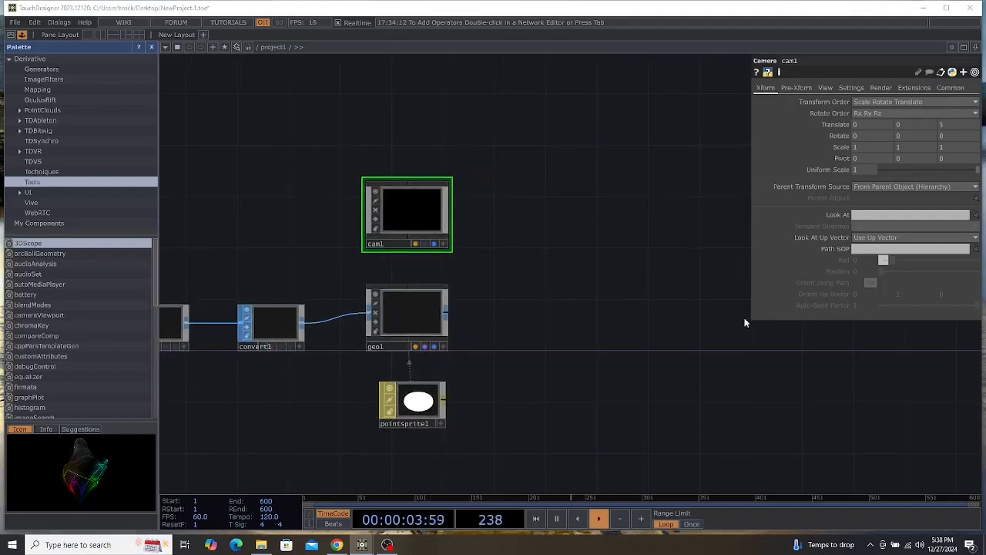
pyautogui.press('Tab')
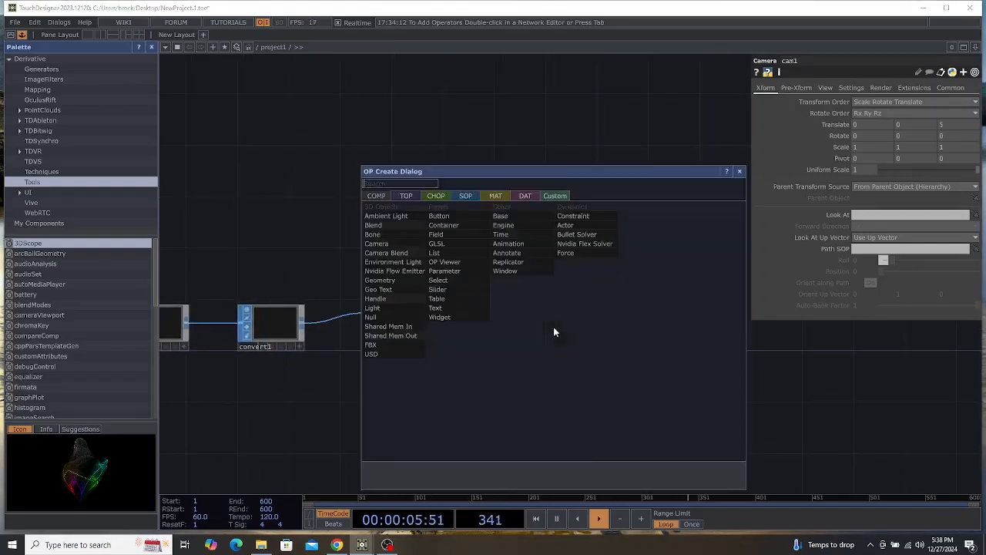
pyautogui.write('re')
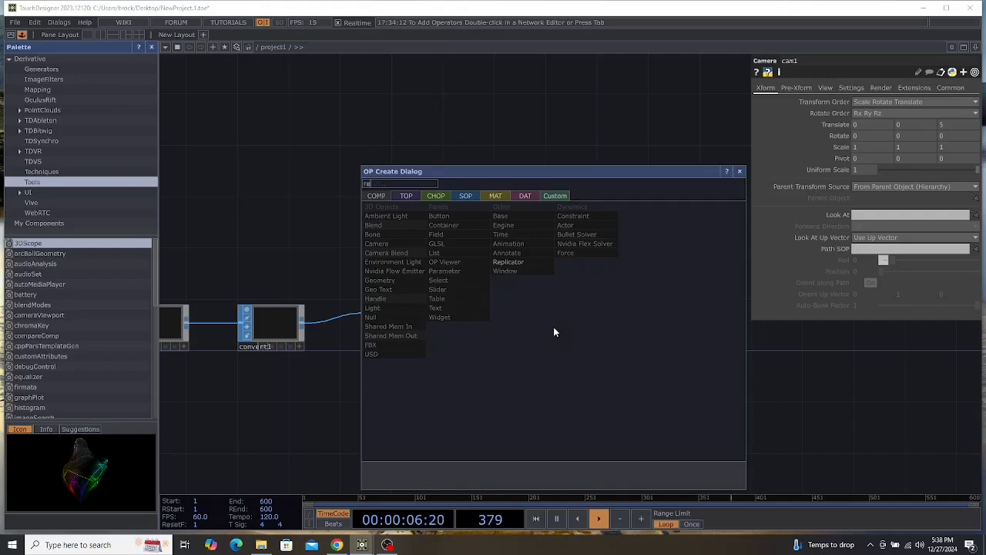
pyautogui.click(406, 196)
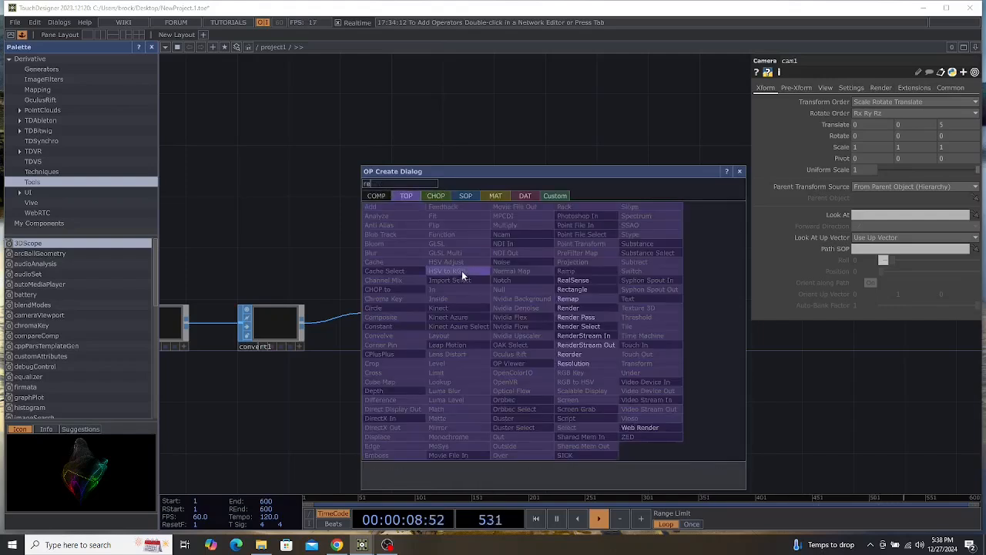
pyautogui.click(583, 307)
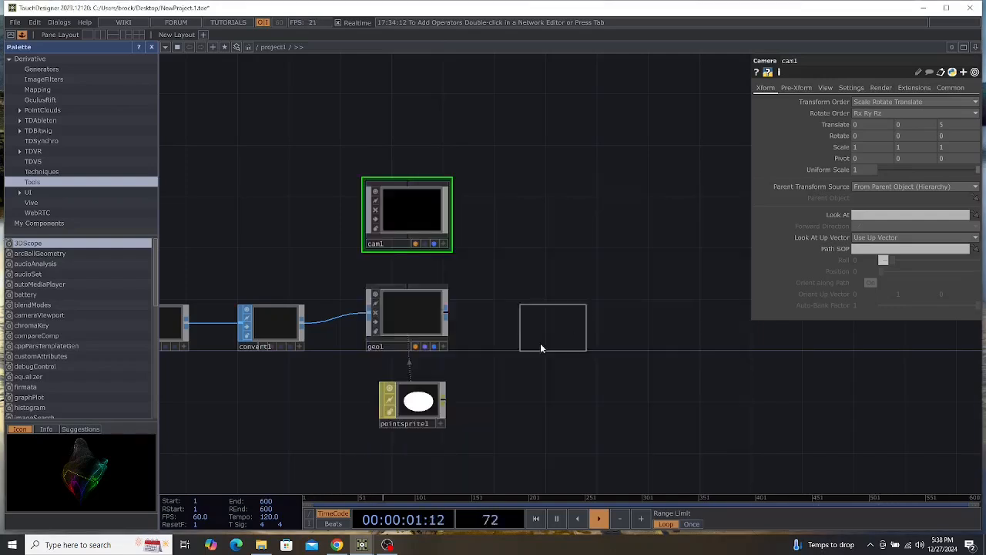
pyautogui.click(566, 312)
# Set convert1 to convert its input to Particles Per Point.
pyautogui.moveTo(515, 399); pyautogui.dragTo(728, 383)
pyautogui.scroll(-3, 693, 416)
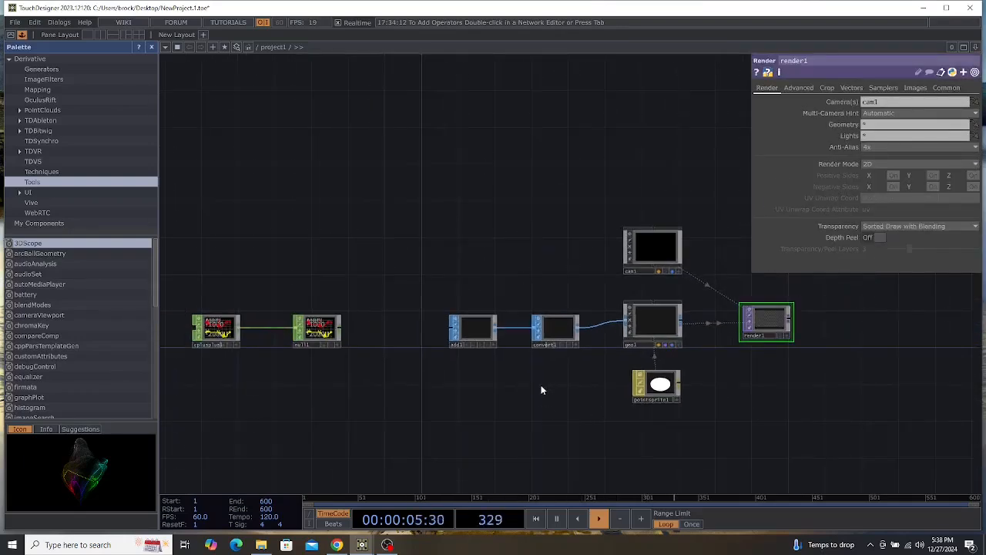
pyautogui.scroll(5, 555, 396)
pyautogui.click(535, 318)
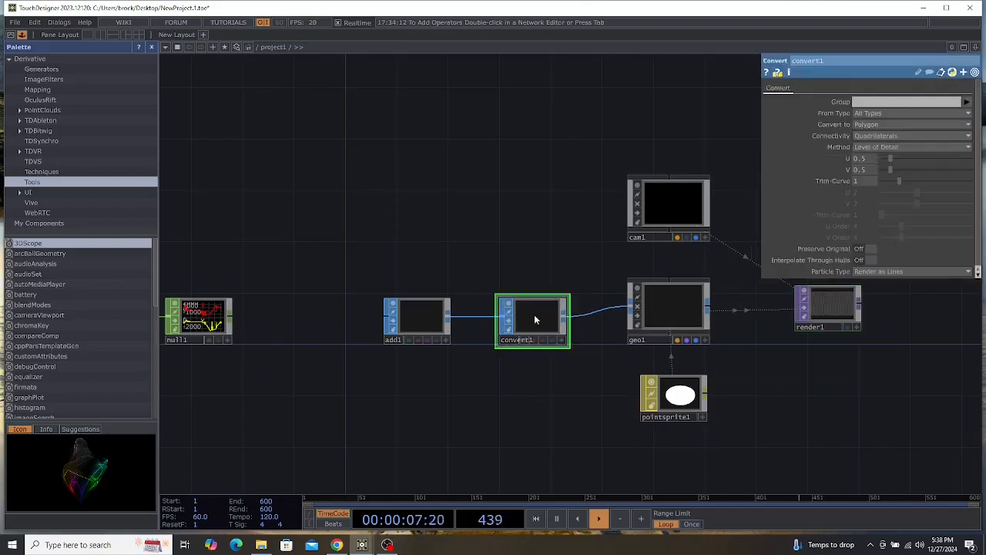
pyautogui.click(886, 124)
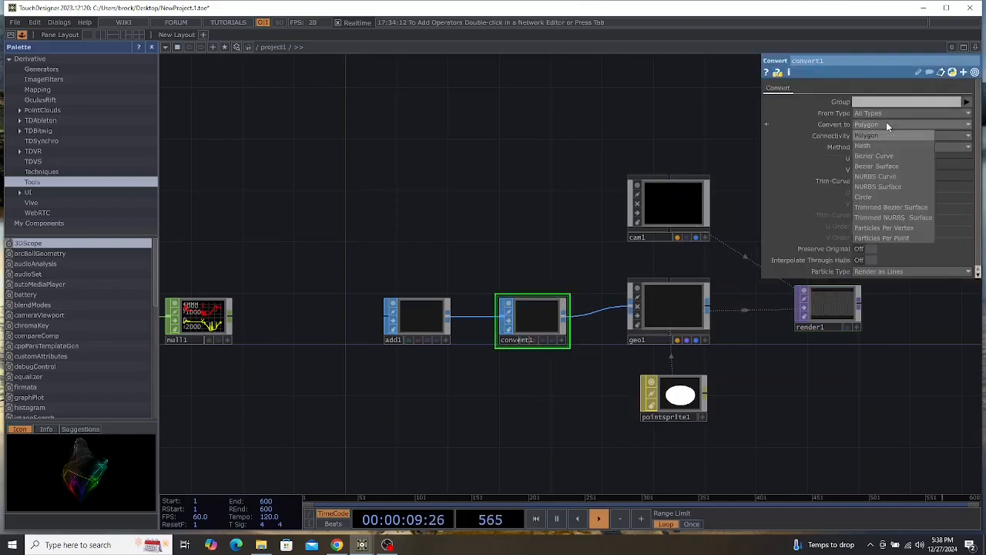
pyautogui.click(886, 238)
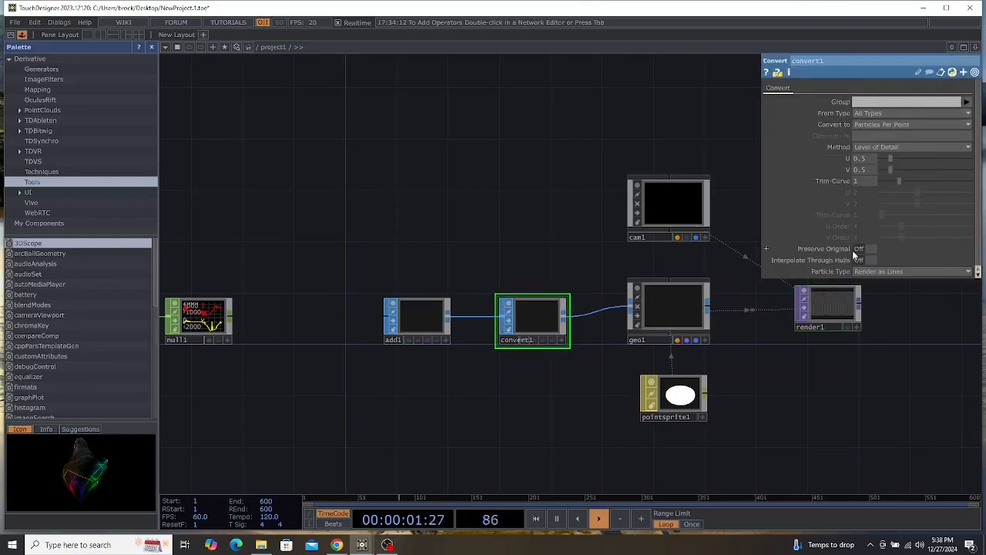
# Turn on instancing for geo1.
pyautogui.moveTo(510, 373); pyautogui.dragTo(629, 376)
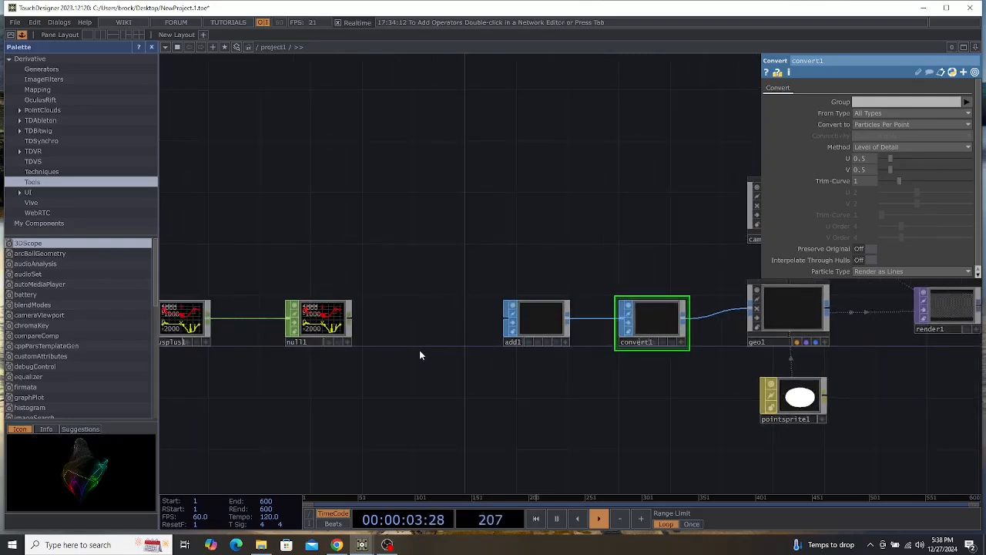
pyautogui.click(789, 313)
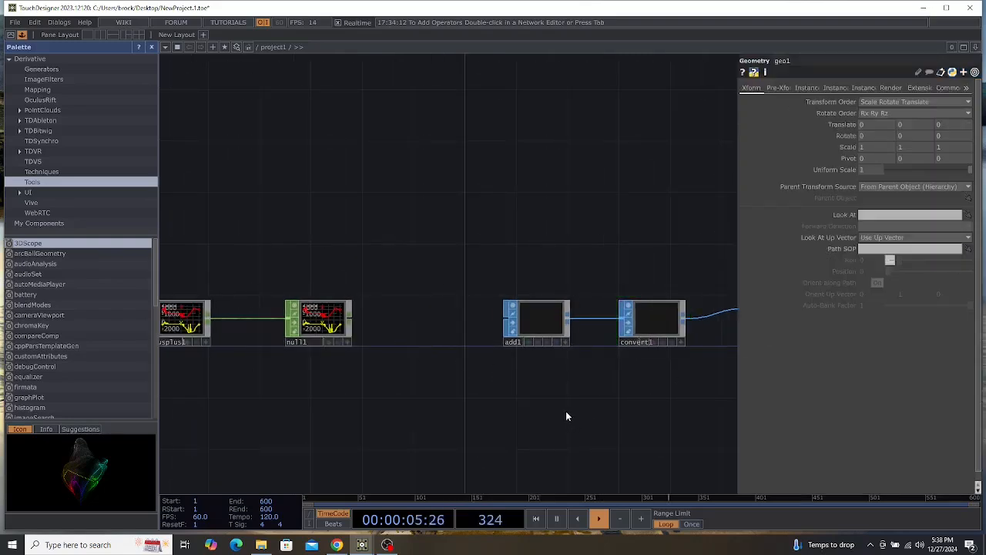
pyautogui.moveTo(587, 411); pyautogui.dragTo(419, 385)
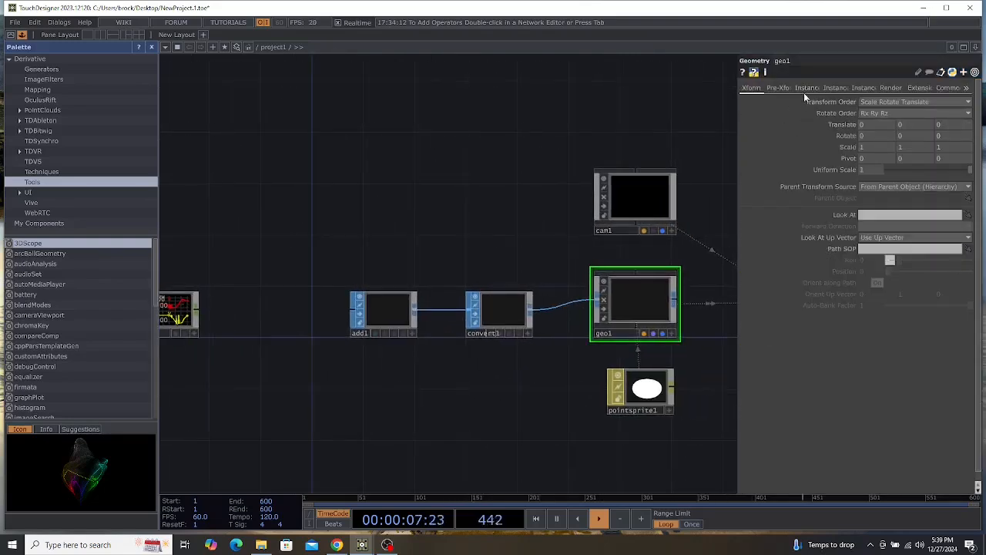
pyautogui.click(806, 88)
pyautogui.click(876, 101)
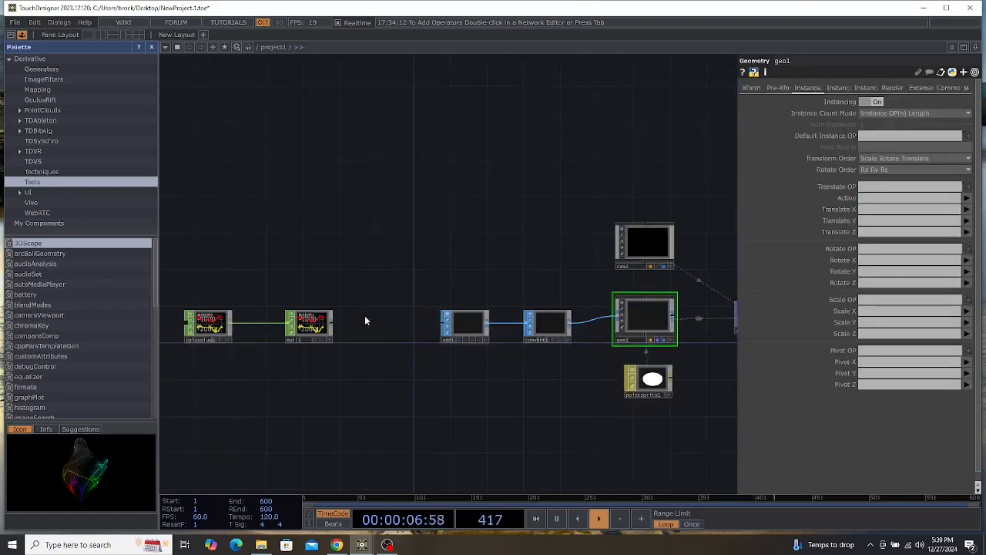
# Assign null1 as geo1's instance Translate OP, using channel x for Translate X and y for Translate Y.
pyautogui.moveTo(313, 333); pyautogui.dragTo(867, 186)
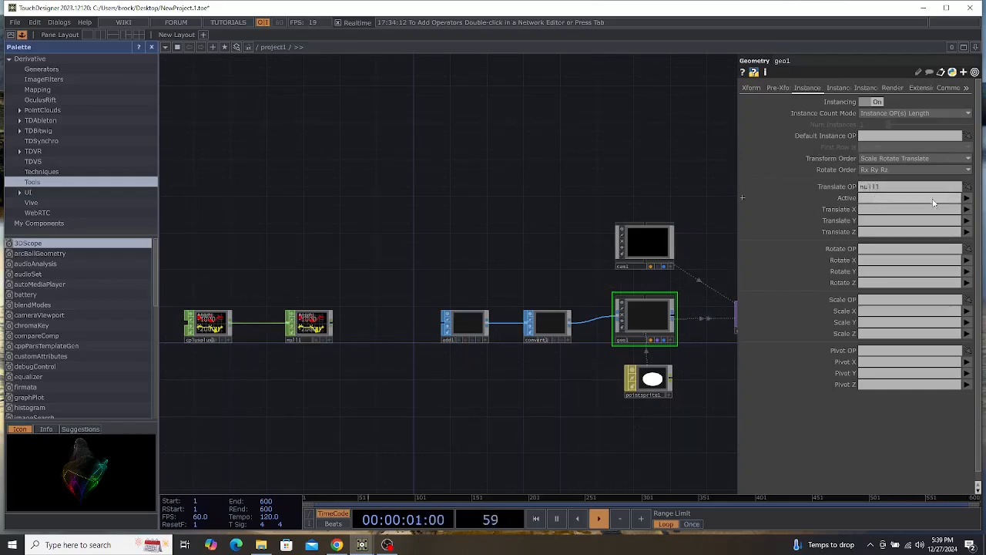
pyautogui.click(966, 210)
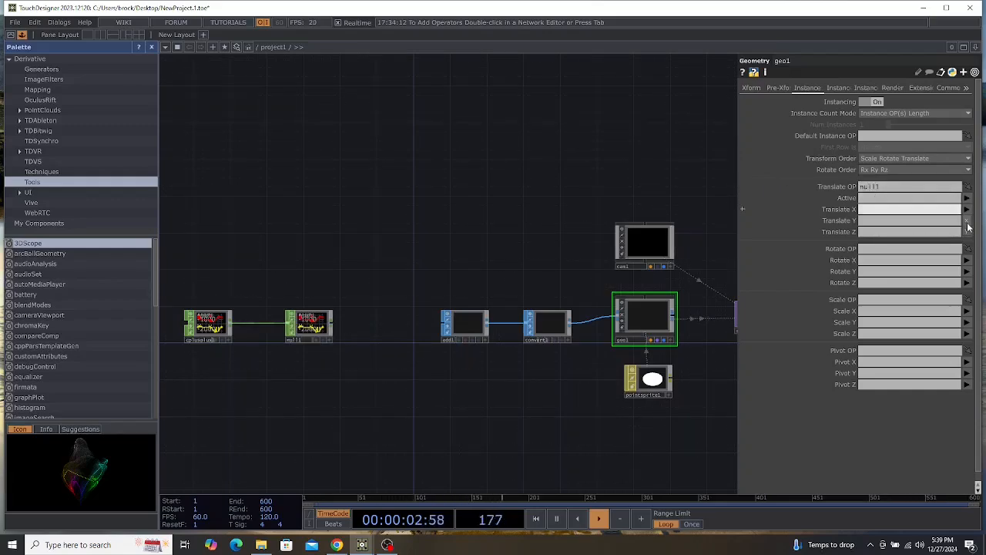
pyautogui.click(966, 221)
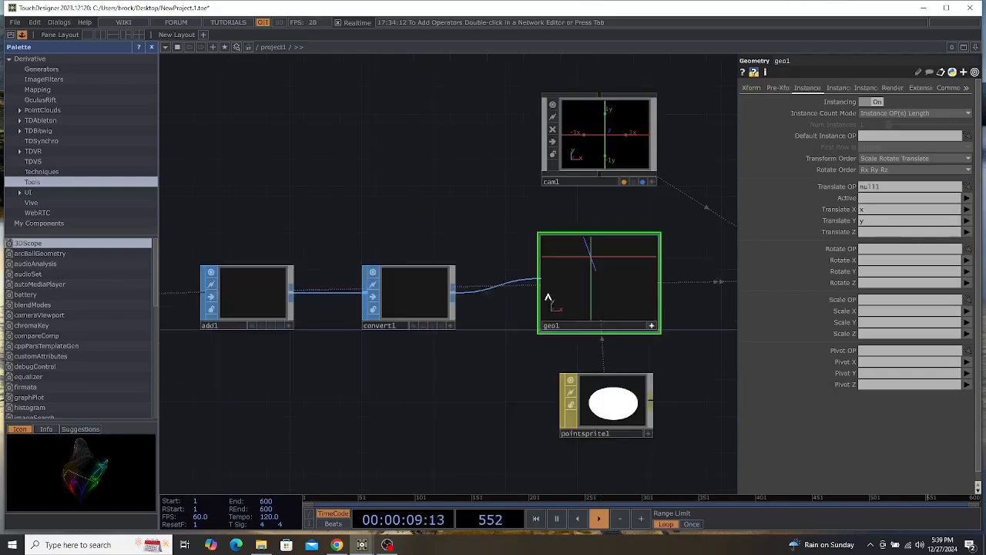
# Turn on Add Points in add1 and frame the scan points in cam1's viewer.
pyautogui.moveTo(367, 395); pyautogui.dragTo(447, 402)
pyautogui.click(357, 300)
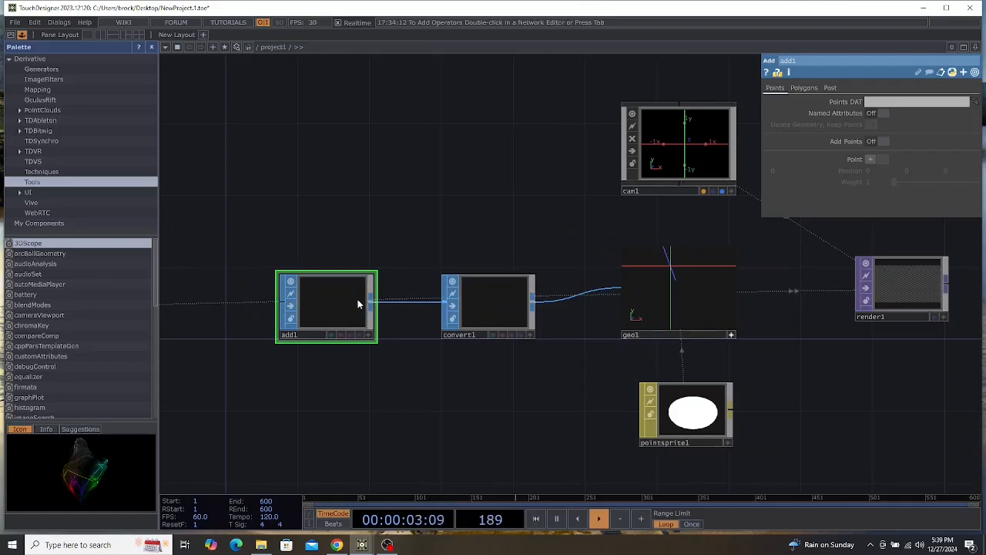
pyautogui.click(885, 142)
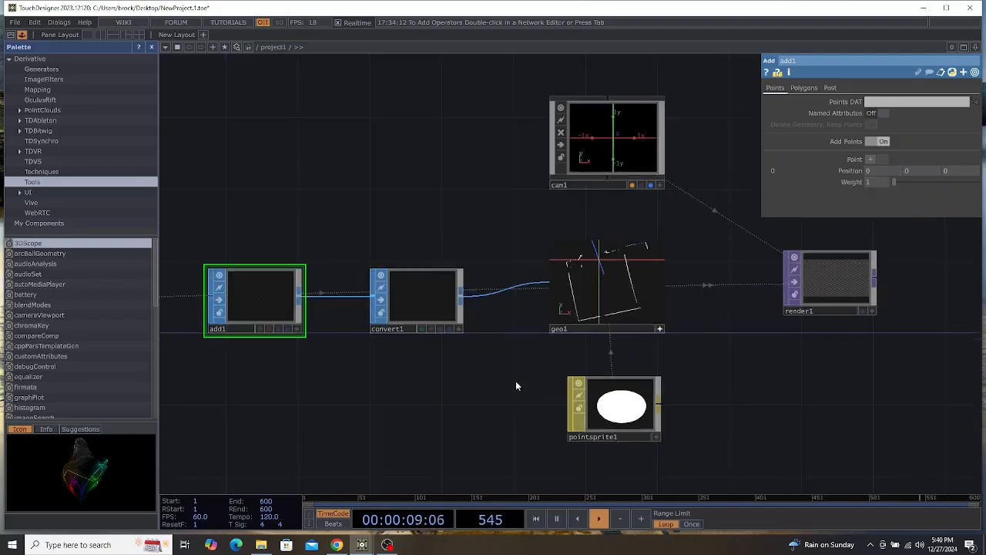
pyautogui.rightClick(613, 140)
pyautogui.click(628, 119)
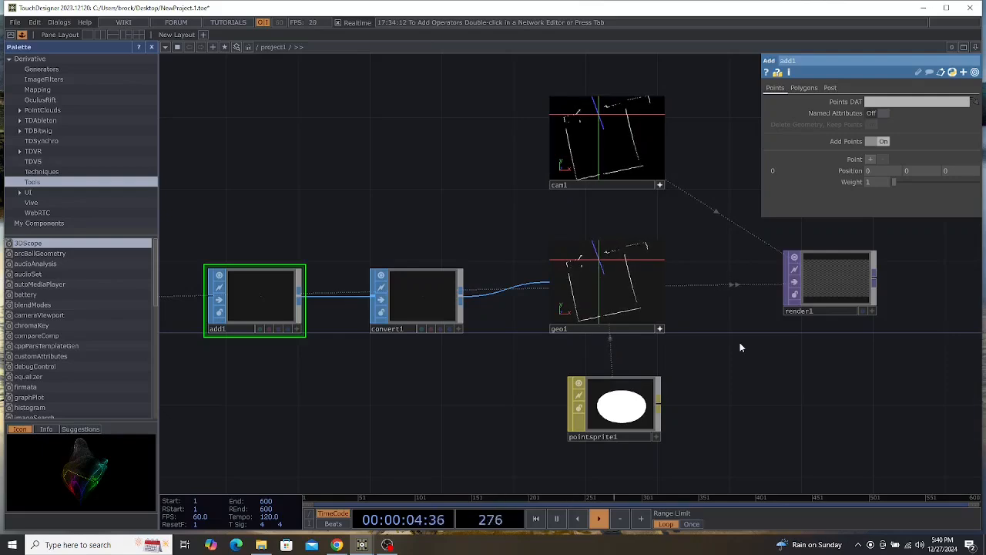
# Set the Constant Point Scale of pointsprite1 to 4.75.
pyautogui.scroll(-4, 738, 343)
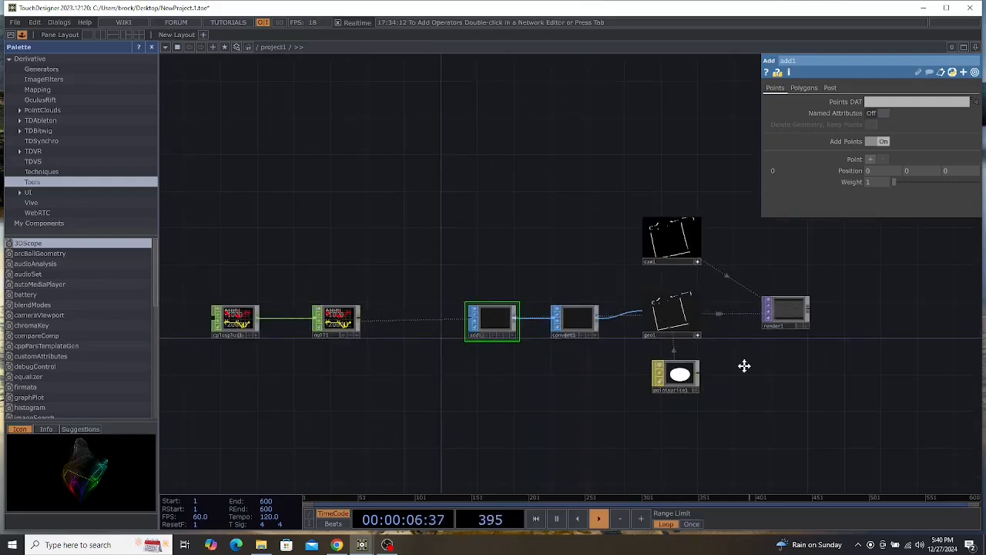
pyautogui.moveTo(744, 367); pyautogui.dragTo(723, 371)
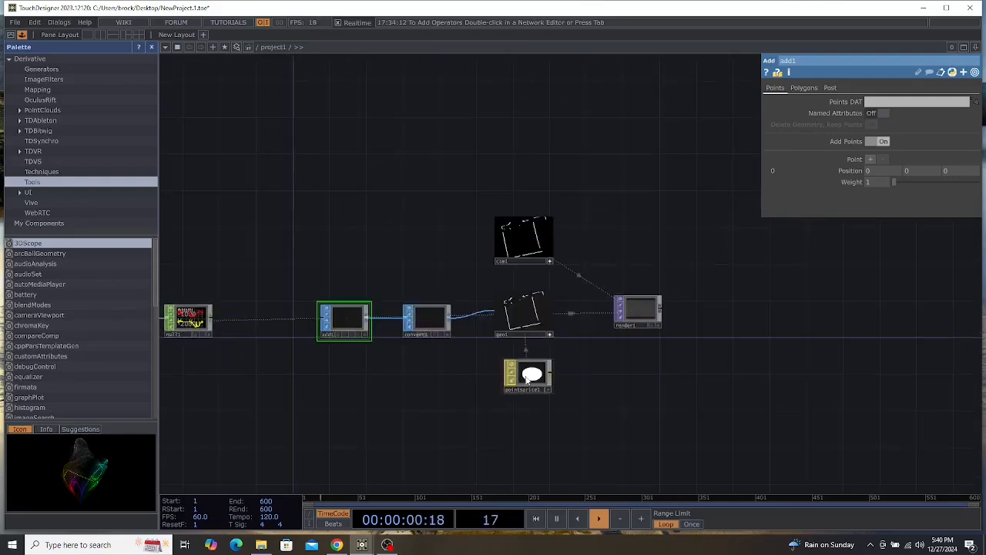
pyautogui.click(528, 374)
pyautogui.scroll(4, 532, 378)
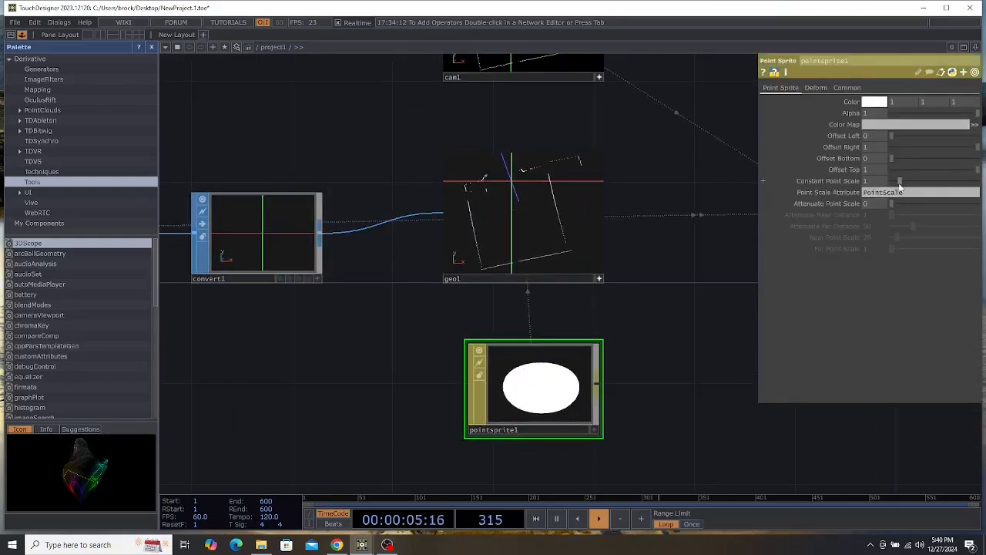
pyautogui.moveTo(899, 182); pyautogui.dragTo(933, 188)
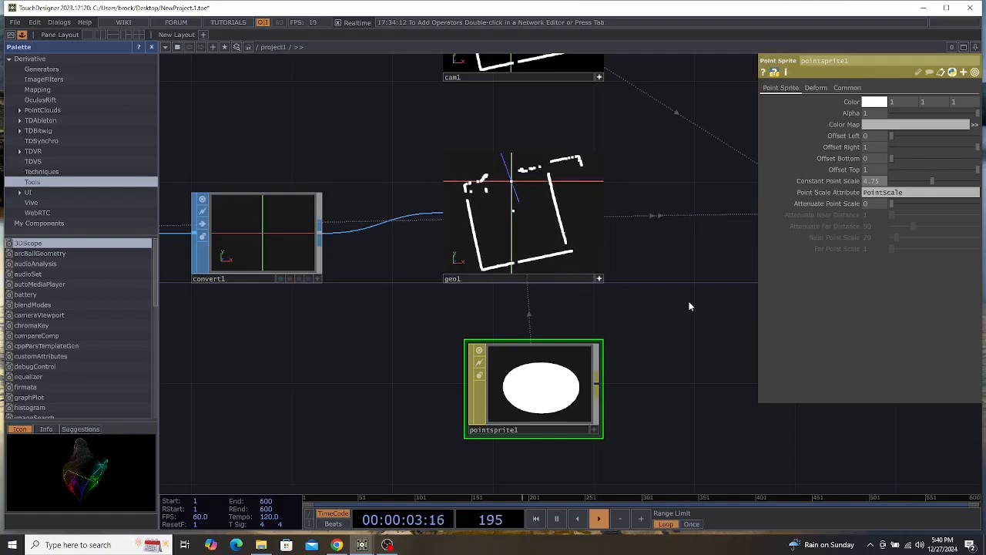
# Add a Null TOP fed from the output of render1.
pyautogui.moveTo(688, 305); pyautogui.dragTo(484, 313)
pyautogui.scroll(-4, 483, 313)
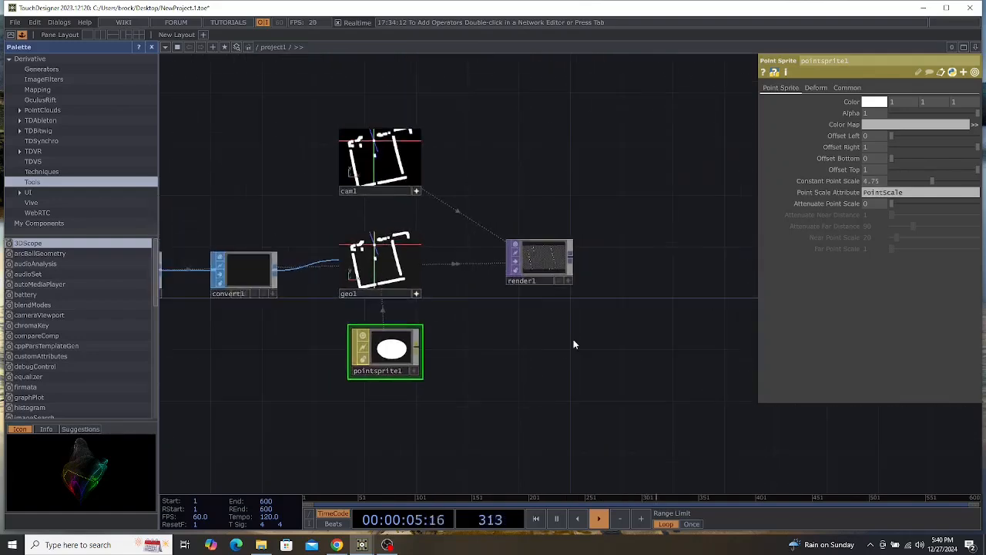
pyautogui.moveTo(575, 343); pyautogui.dragTo(484, 344)
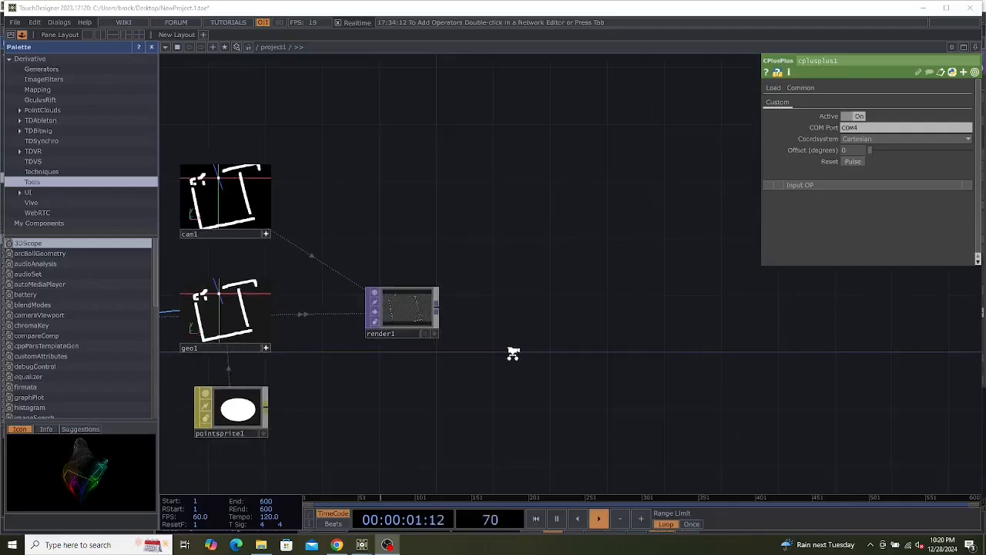
pyautogui.scroll(2, 513, 352)
pyautogui.moveTo(513, 352); pyautogui.dragTo(346, 347)
pyautogui.moveTo(308, 292); pyautogui.dragTo(429, 288)
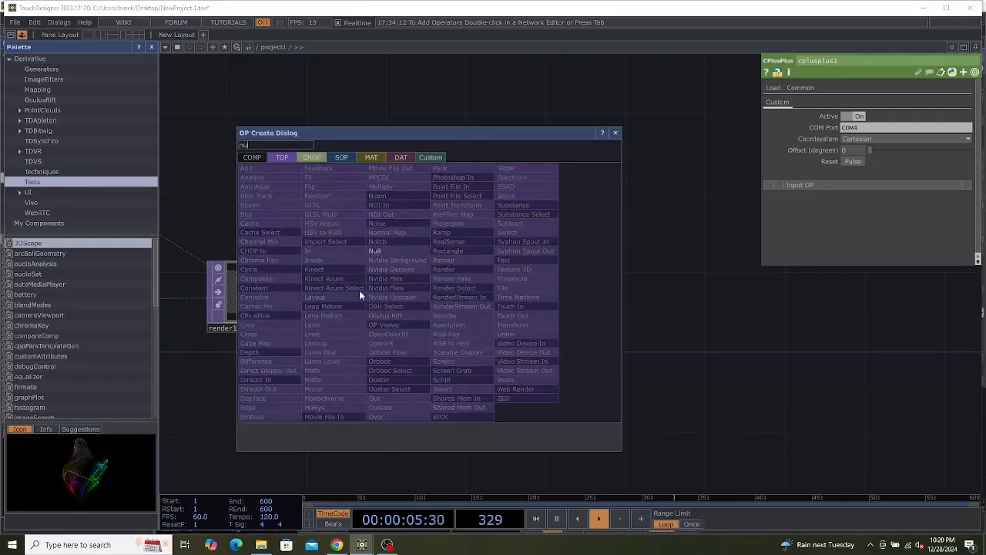
pyautogui.click(391, 252)
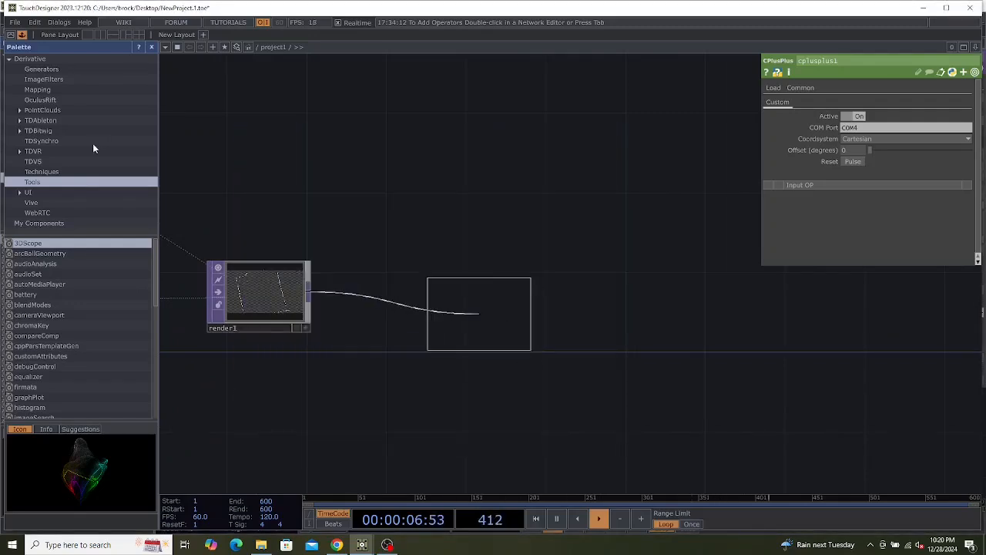
# Add the kantanMapper component from the Mapping palette and place it beside null2.
pyautogui.click(53, 88)
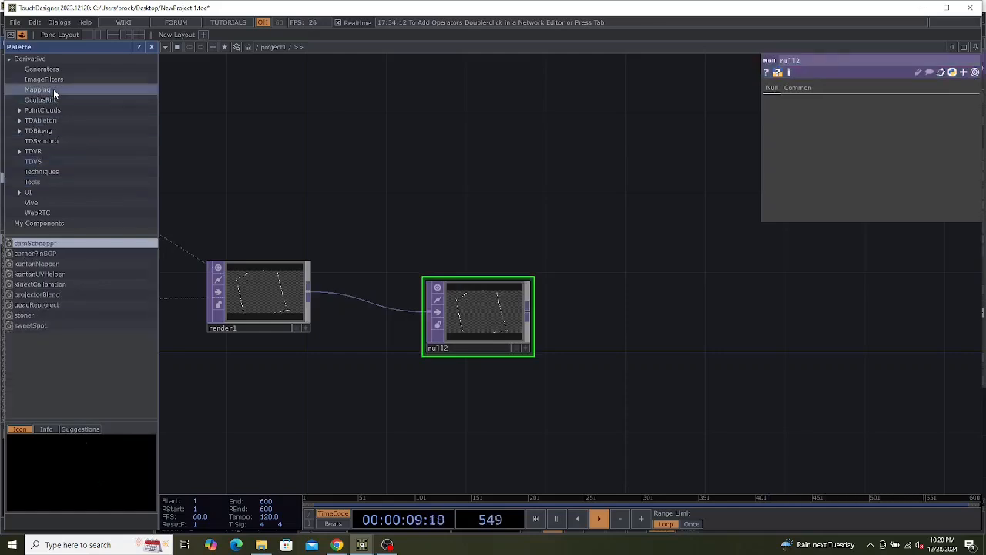
pyautogui.click(58, 264)
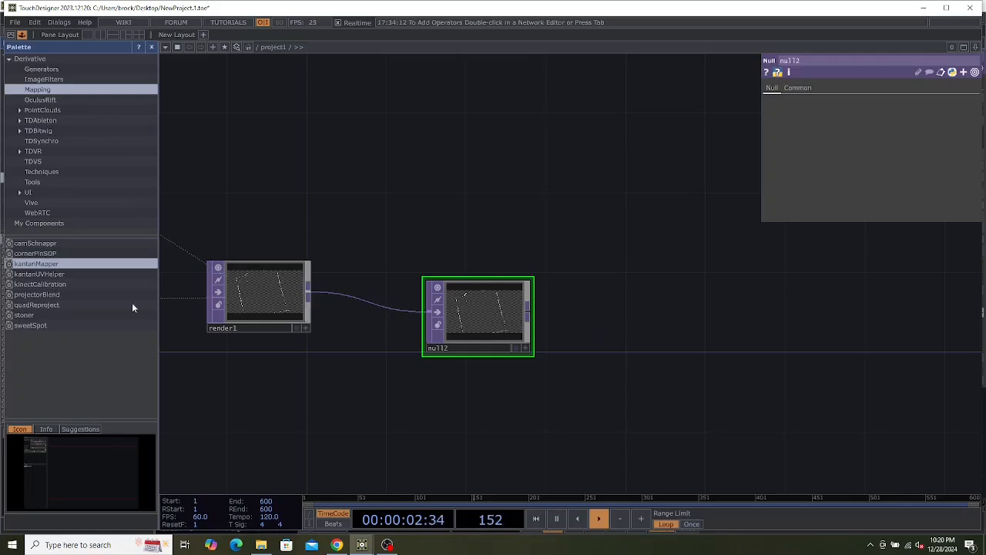
pyautogui.click(554, 429)
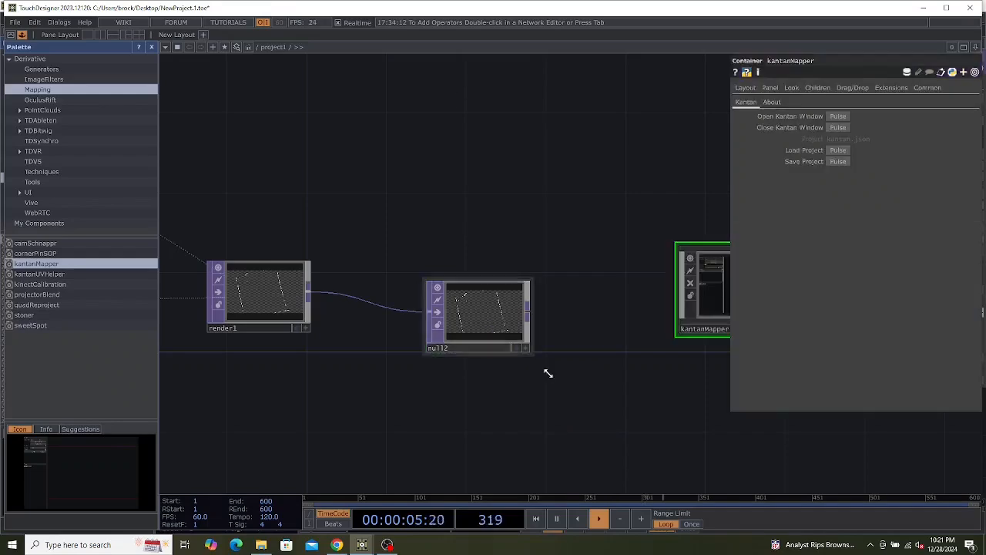
pyautogui.moveTo(560, 388); pyautogui.dragTo(349, 379)
pyautogui.moveTo(497, 287); pyautogui.dragTo(414, 332)
pyautogui.moveTo(374, 405); pyautogui.dragTo(508, 409)
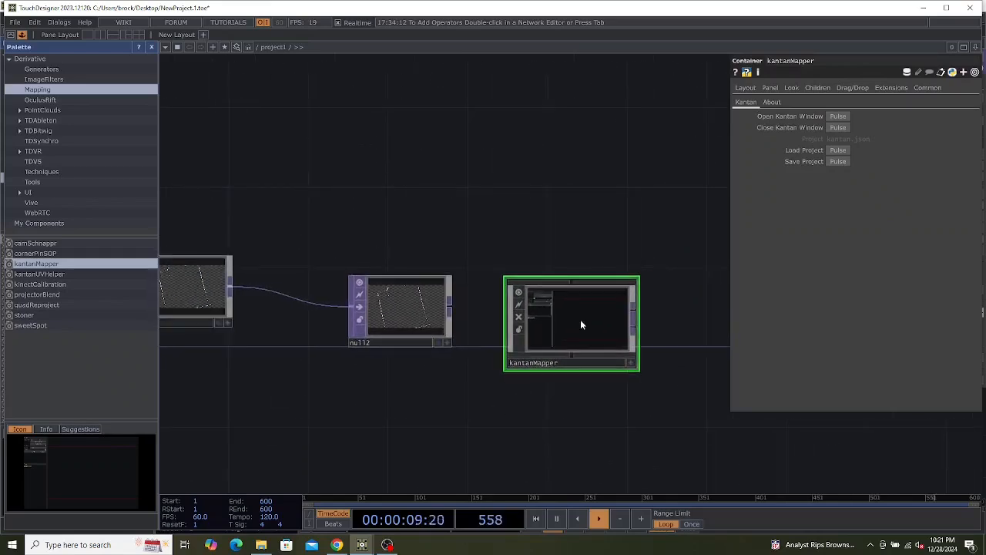
# Open the kantanMapper editing window and draw a rectangle shape about 655 by 570 inside the output frame.
pyautogui.click(837, 115)
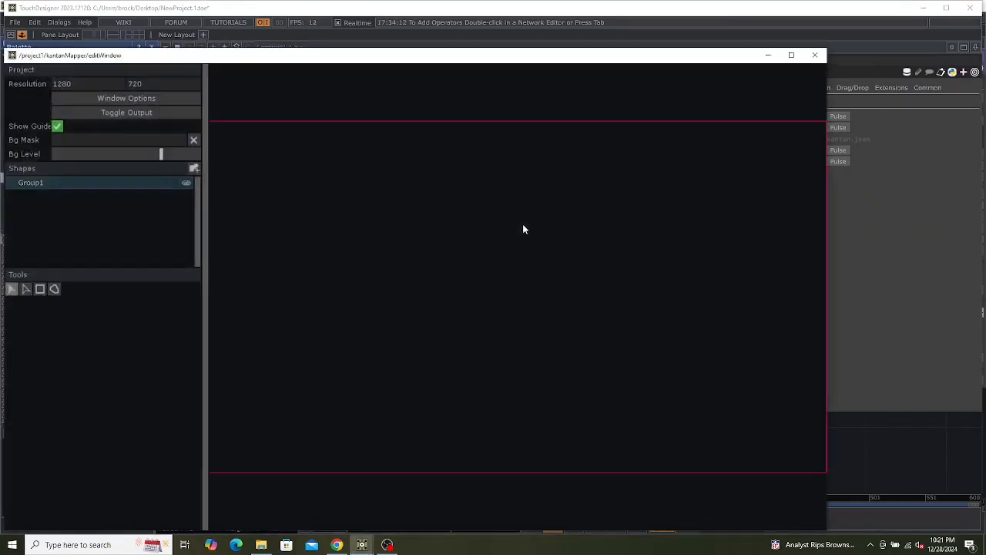
pyautogui.moveTo(289, 53); pyautogui.dragTo(638, 93)
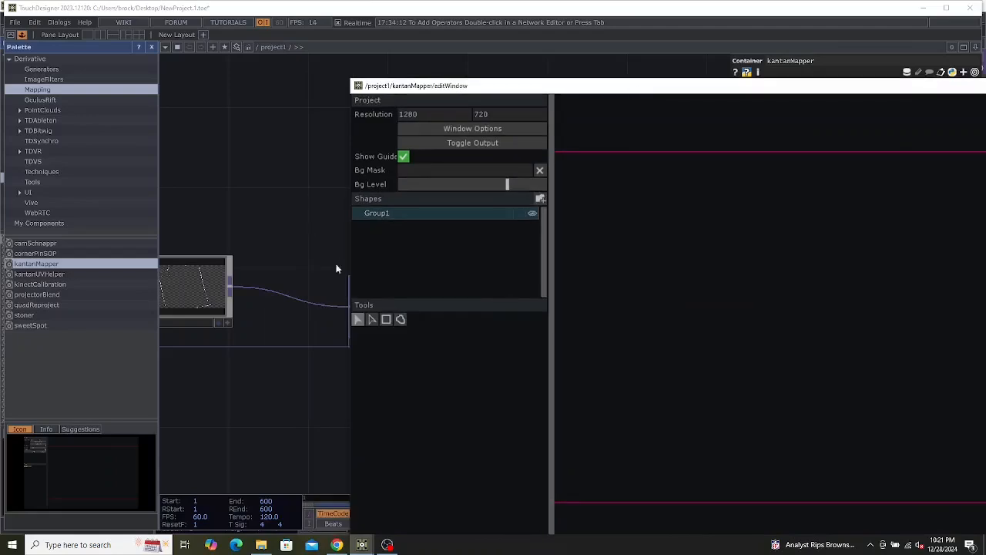
pyautogui.click(387, 320)
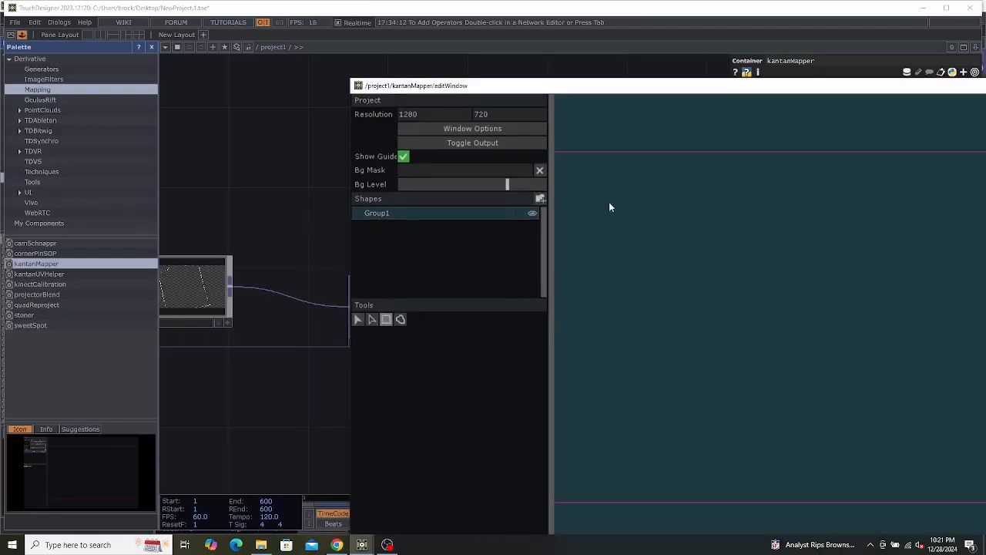
pyautogui.moveTo(609, 202); pyautogui.dragTo(926, 480)
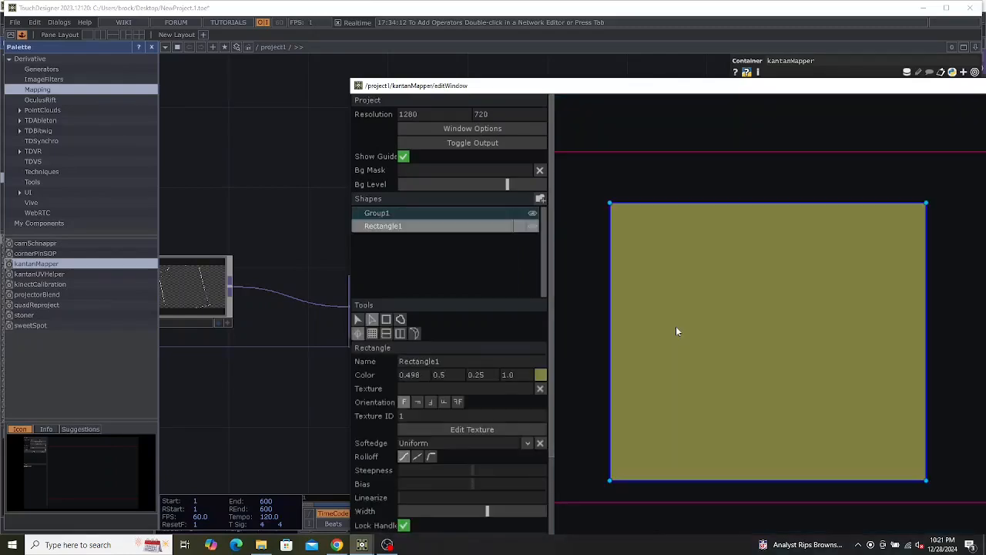
# Assign null2 as the texture of Rectangle1 in kantanMapper.
pyautogui.moveTo(494, 86); pyautogui.dragTo(623, 89)
pyautogui.moveTo(416, 296); pyautogui.dragTo(901, 308)
pyautogui.moveTo(668, 90); pyautogui.dragTo(284, 63)
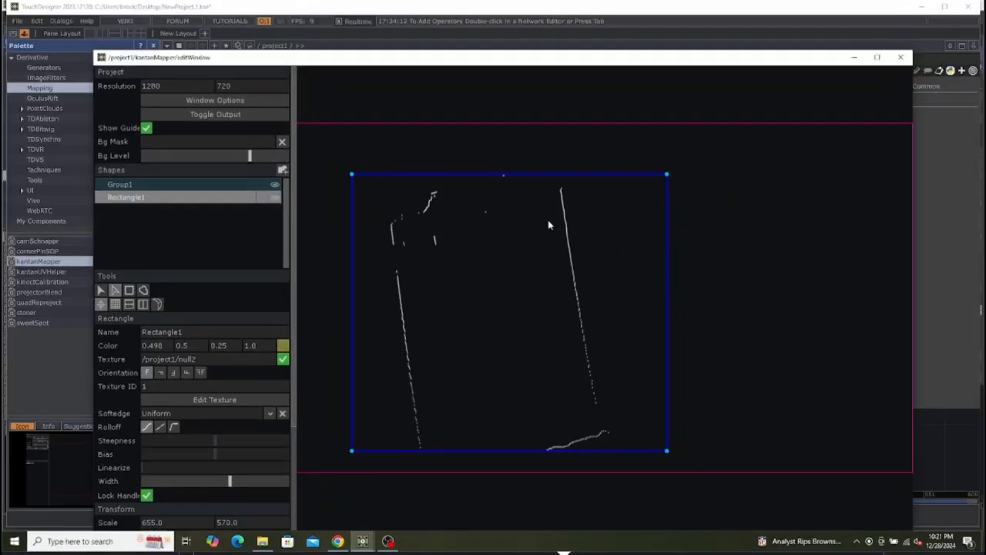
# Stretch the four corners of Rectangle1 to the corners of the output frame and close the kantanMapper window.
pyautogui.moveTo(546, 226); pyautogui.dragTo(627, 243, button='middle')
pyautogui.scroll(-1, 541, 247)
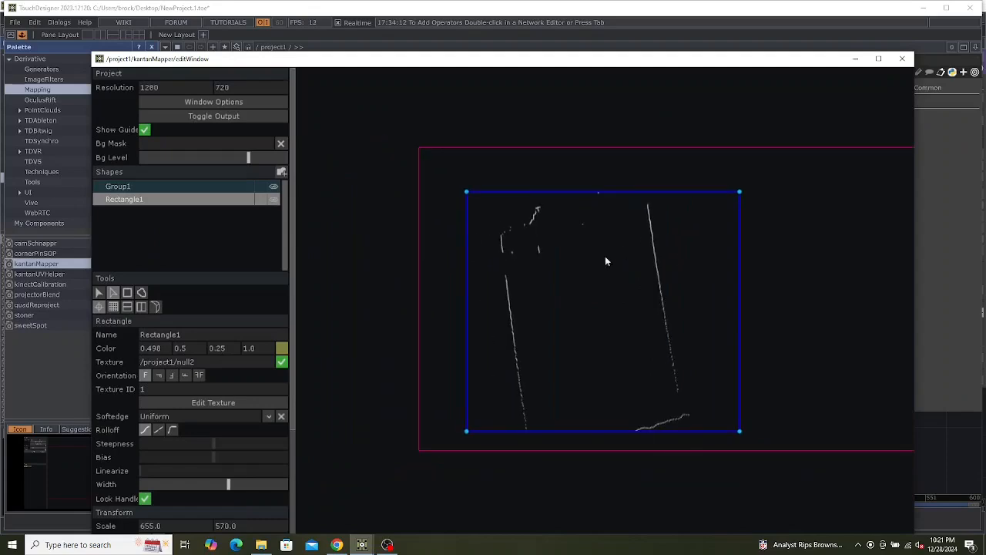
pyautogui.scroll(-1, 605, 257)
pyautogui.moveTo(658, 275); pyautogui.dragTo(593, 269, button='middle')
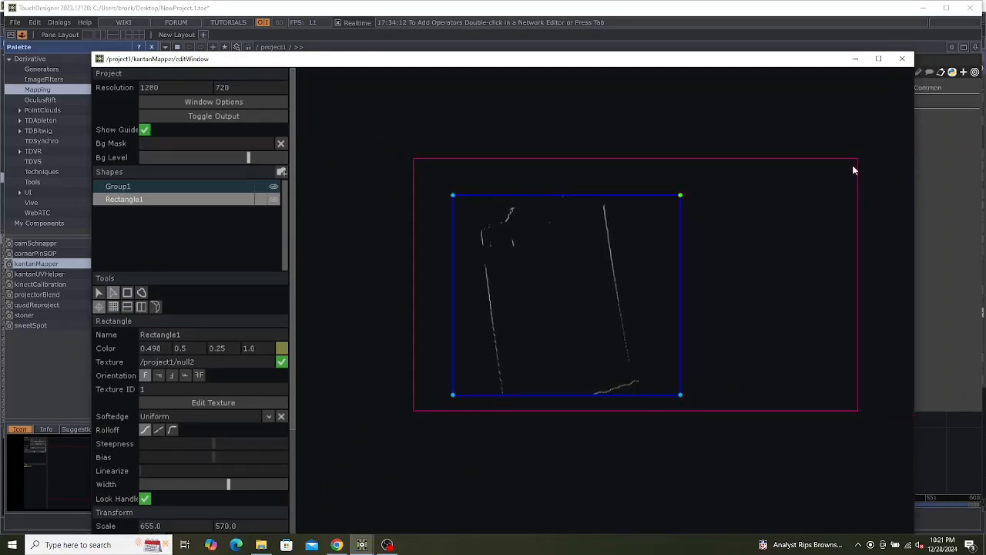
pyautogui.moveTo(852, 170); pyautogui.dragTo(859, 159)
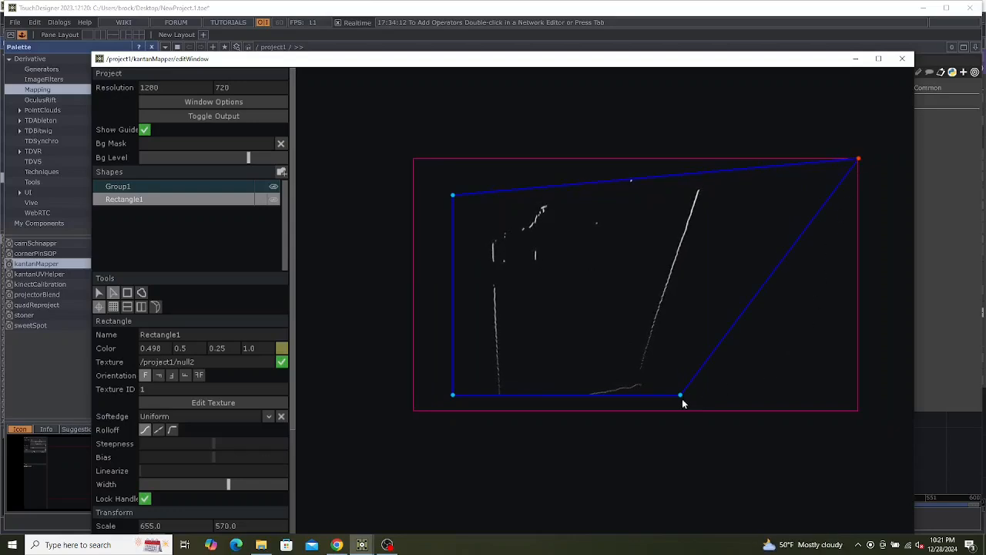
pyautogui.moveTo(721, 405); pyautogui.dragTo(856, 411)
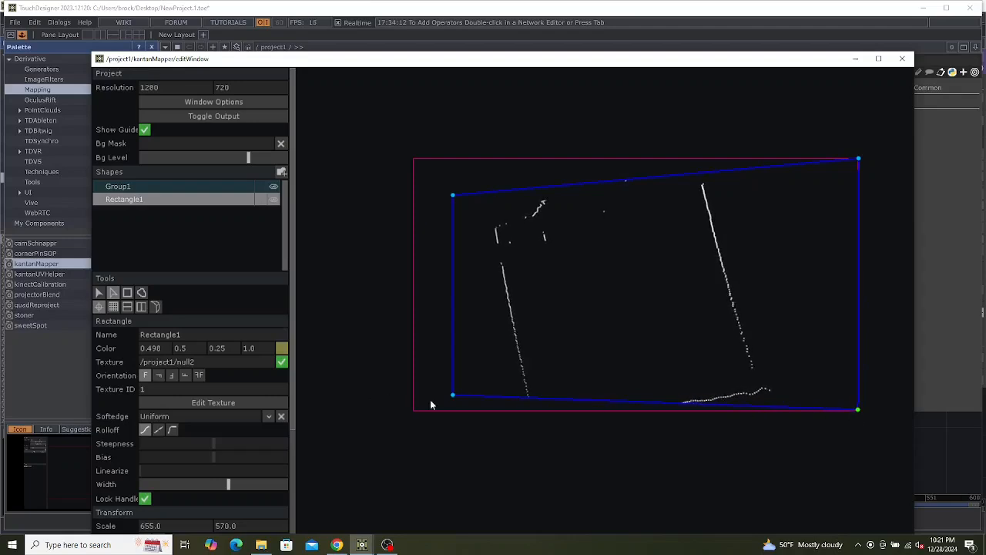
pyautogui.moveTo(458, 404); pyautogui.dragTo(413, 417)
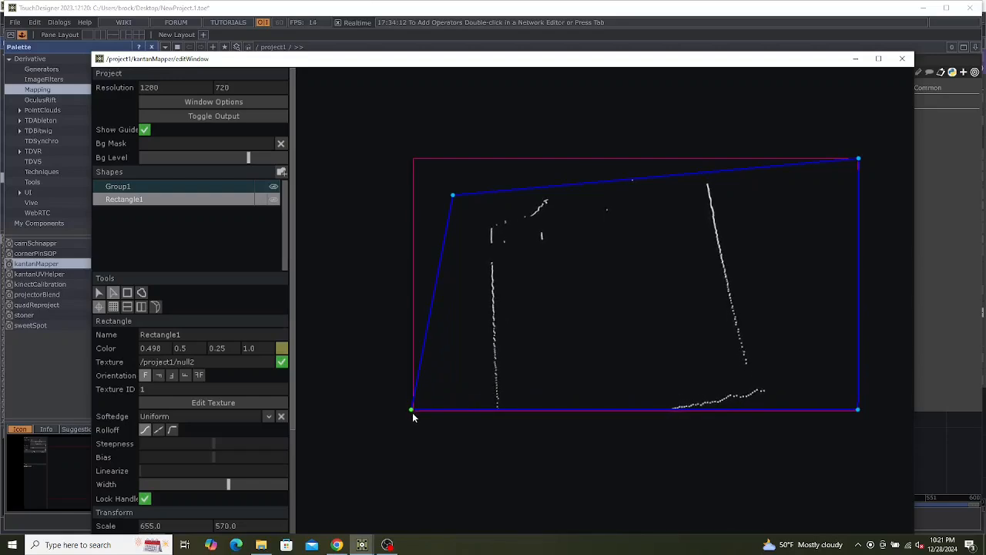
pyautogui.moveTo(452, 194); pyautogui.dragTo(413, 163)
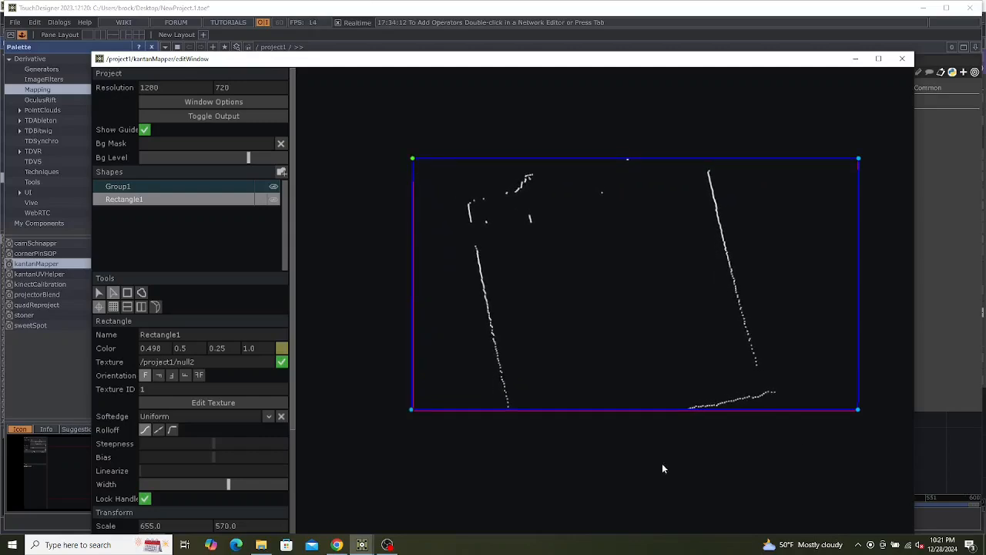
pyautogui.click(902, 62)
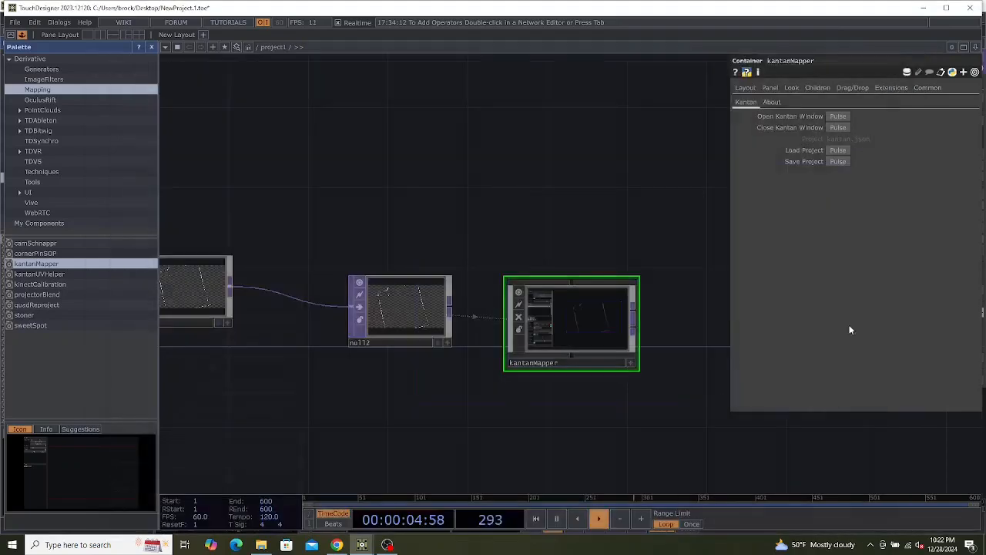
# Add a Rectangle TOP above and beside kantanMapper.
pyautogui.moveTo(529, 419); pyautogui.dragTo(210, 404)
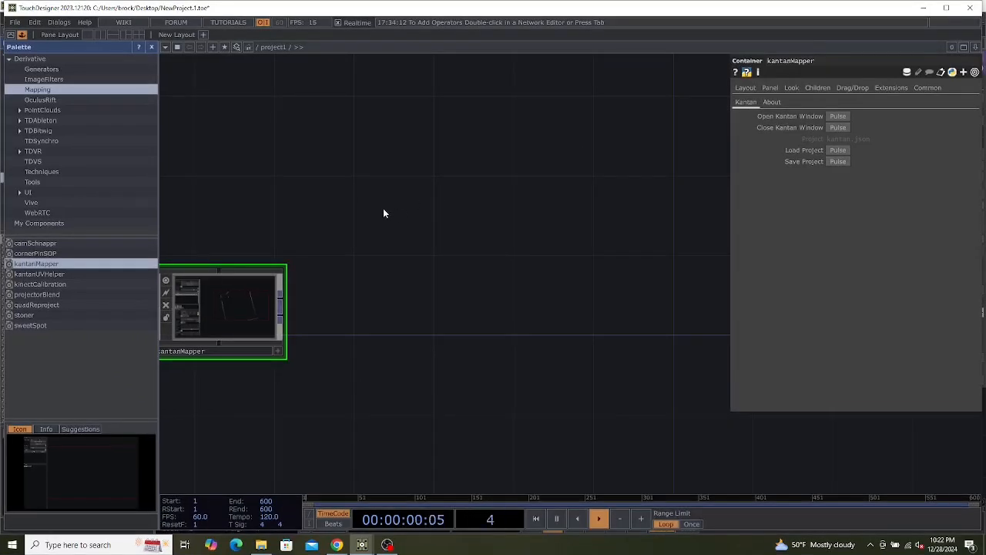
pyautogui.press('Tab')
pyautogui.write('rec')
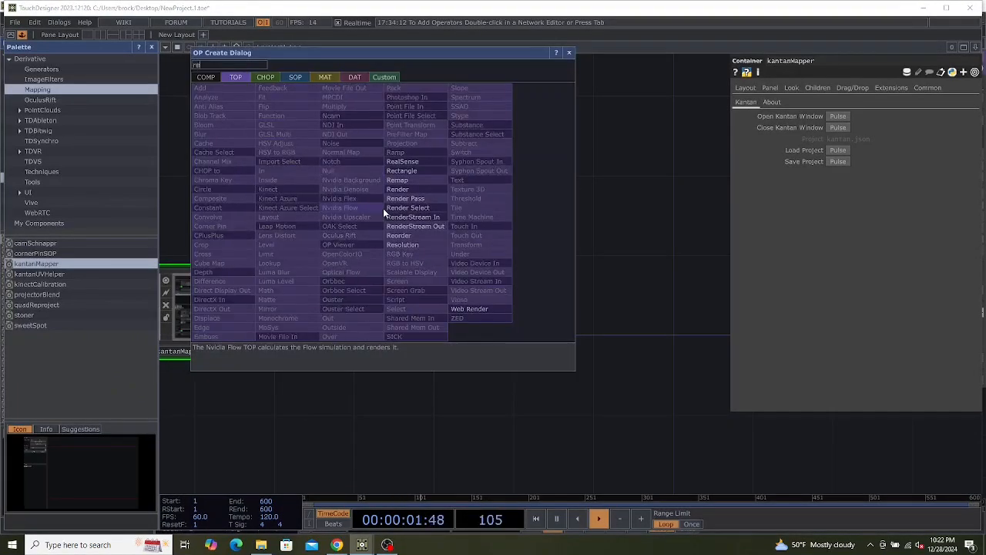
pyautogui.click(403, 172)
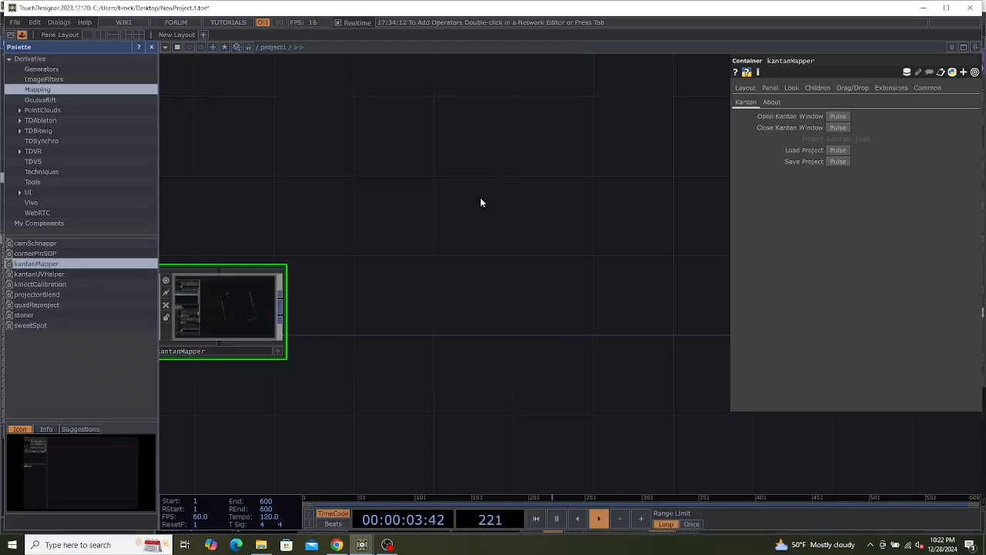
pyautogui.click(424, 178)
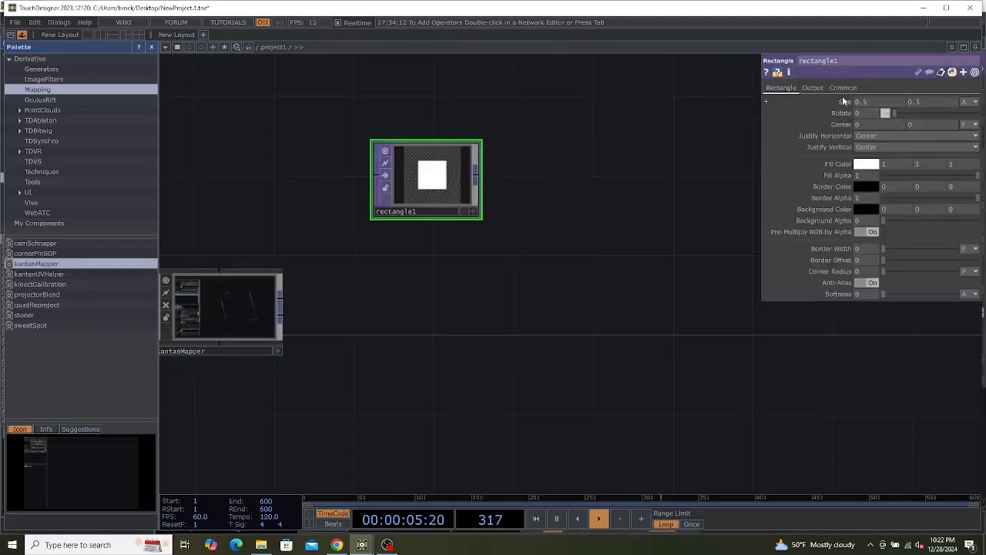
# Set the size of rectangle1 to 1.5 by 1.5 and its fill color to red.
pyautogui.moveTo(843, 101); pyautogui.dragTo(870, 97, button='middle')
pyautogui.click(866, 165)
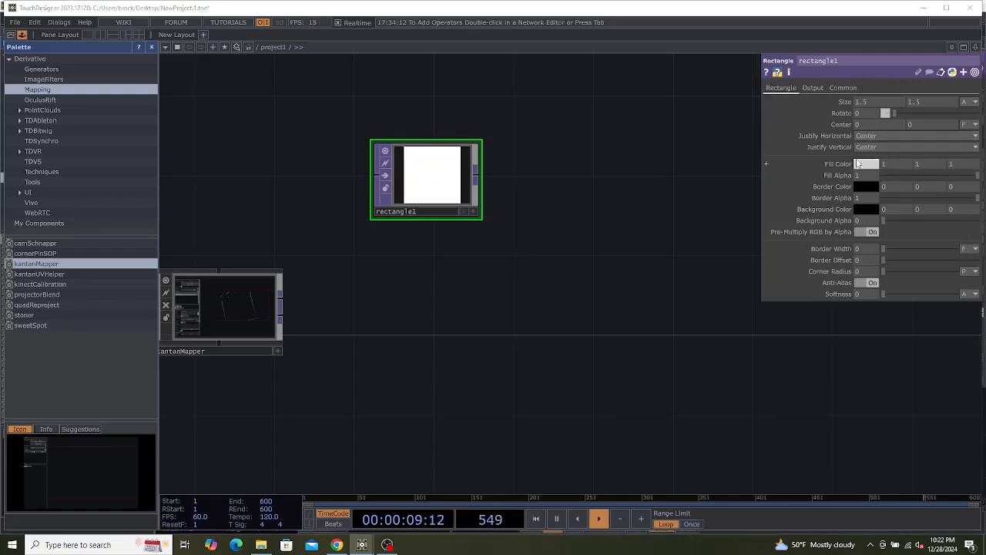
pyautogui.click(848, 115)
# Add a Null TOP fed from kantanMapper's output and place it below rectangle1.
pyautogui.click(280, 296)
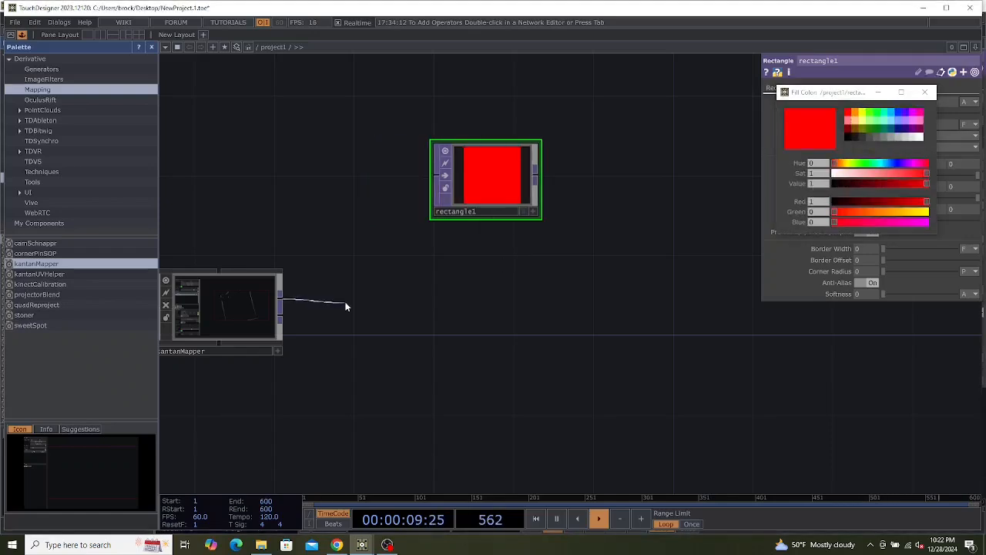
pyautogui.click(345, 306)
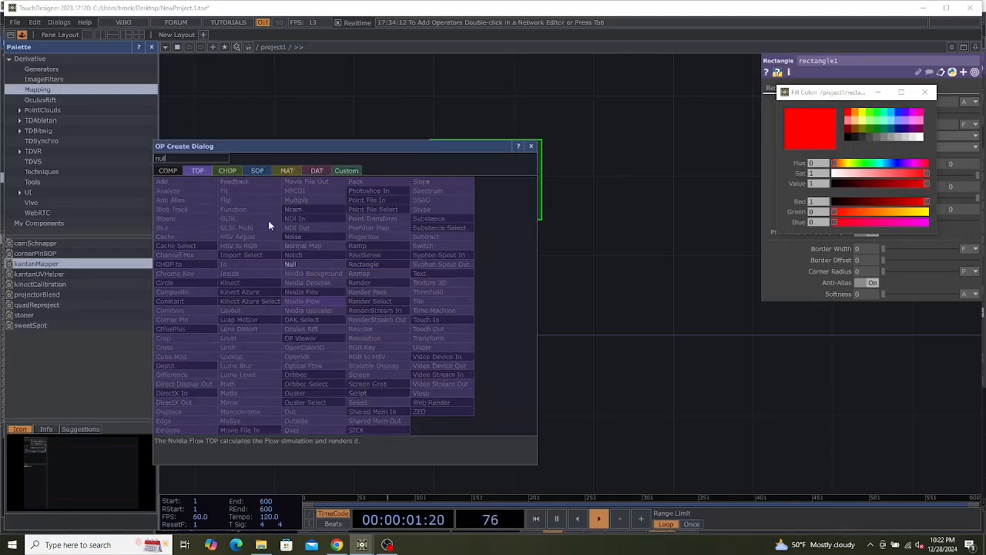
pyautogui.click(291, 263)
pyautogui.click(490, 339)
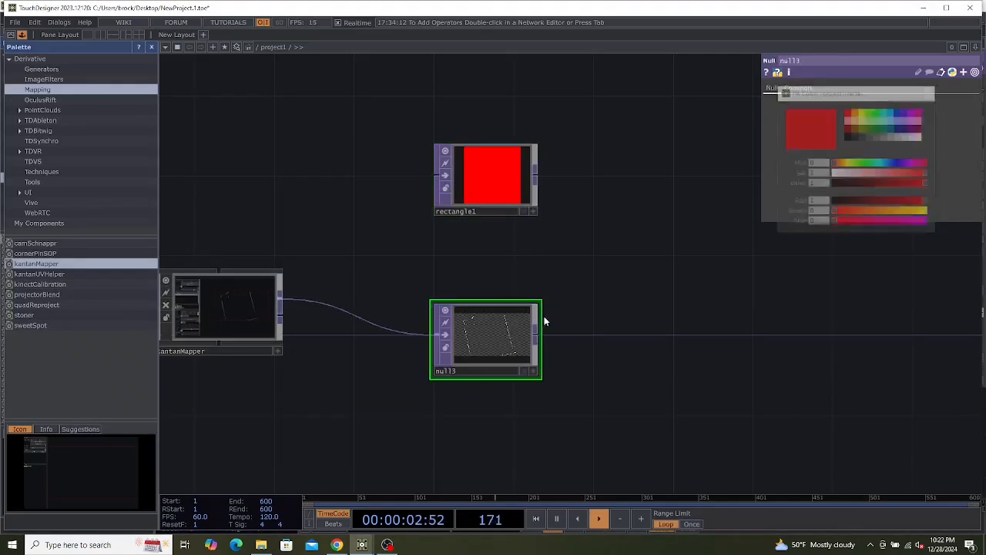
# Add an Over TOP that composites null3 over rectangle1.
pyautogui.click(632, 331)
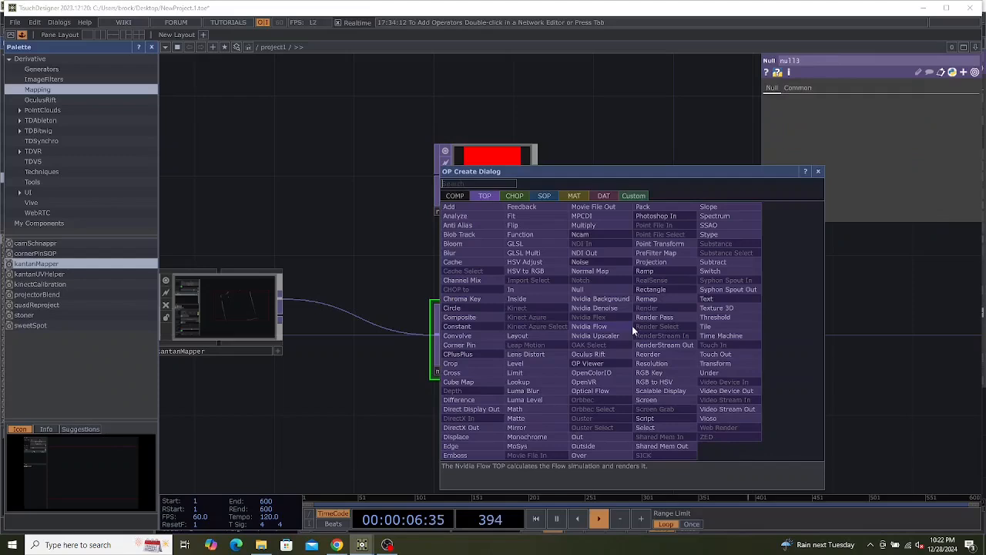
pyautogui.write('ov')
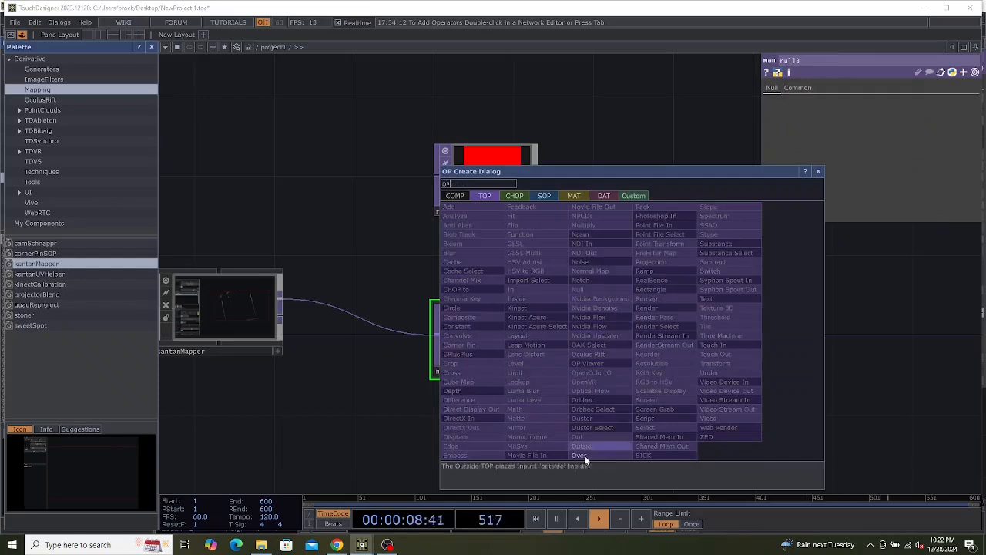
pyautogui.click(579, 455)
pyautogui.click(678, 223)
pyautogui.moveTo(536, 173); pyautogui.dragTo(595, 263)
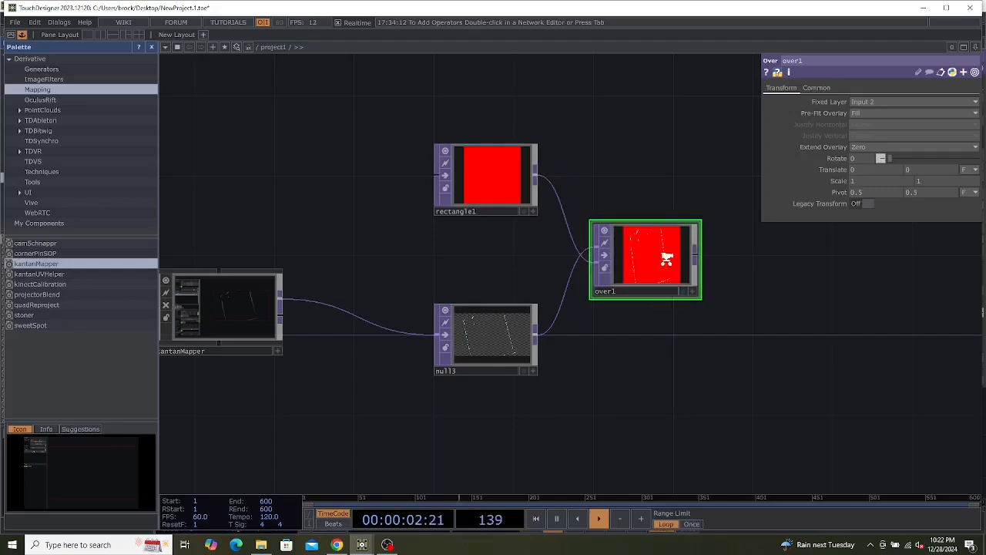
pyautogui.moveTo(667, 258); pyautogui.dragTo(677, 385, button='middle')
pyautogui.moveTo(657, 367); pyautogui.dragTo(559, 357)
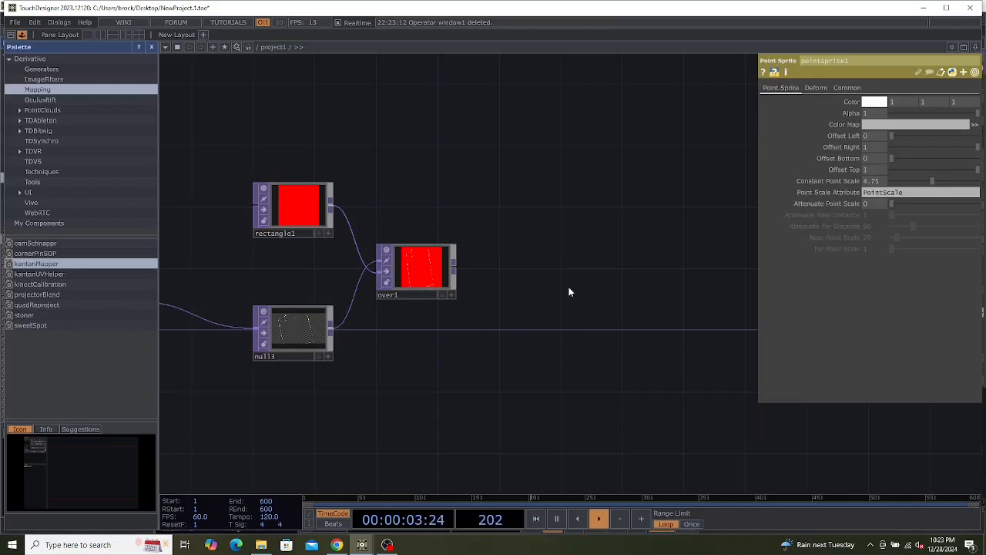
# Add a Window COMP with over1 as its Window Operator, set Monitor to 2 and turn Borders off.
pyautogui.press('Tab')
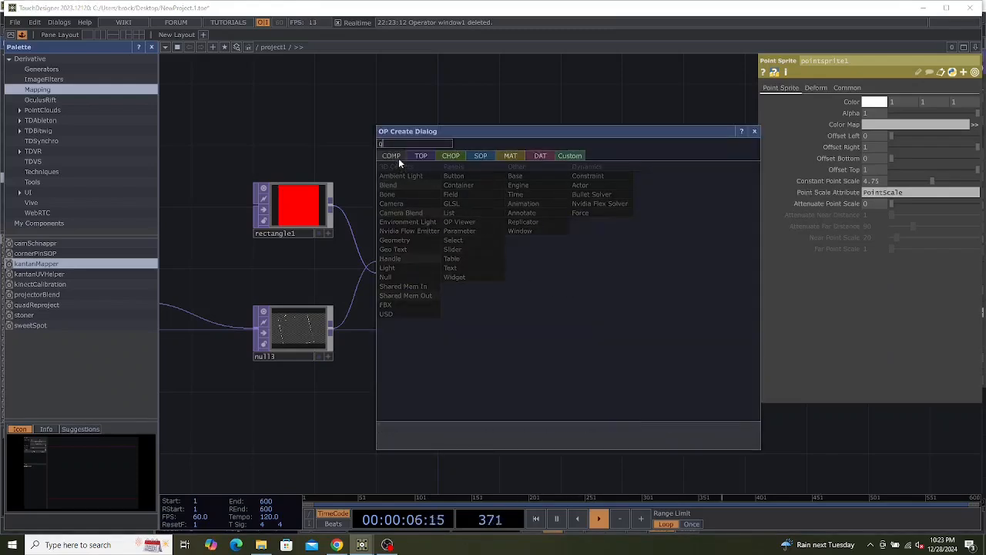
pyautogui.click(519, 231)
pyautogui.click(570, 299)
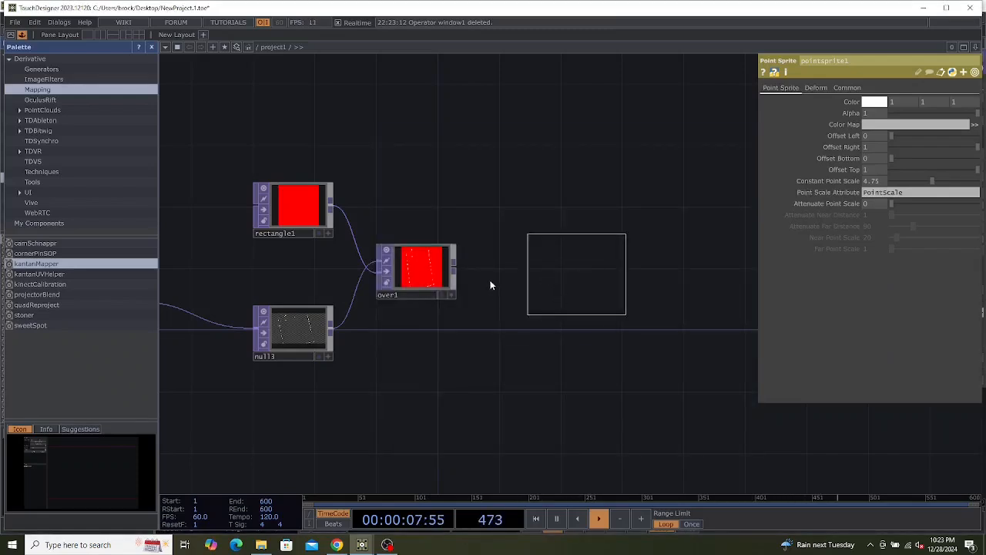
pyautogui.moveTo(422, 282); pyautogui.dragTo(909, 102)
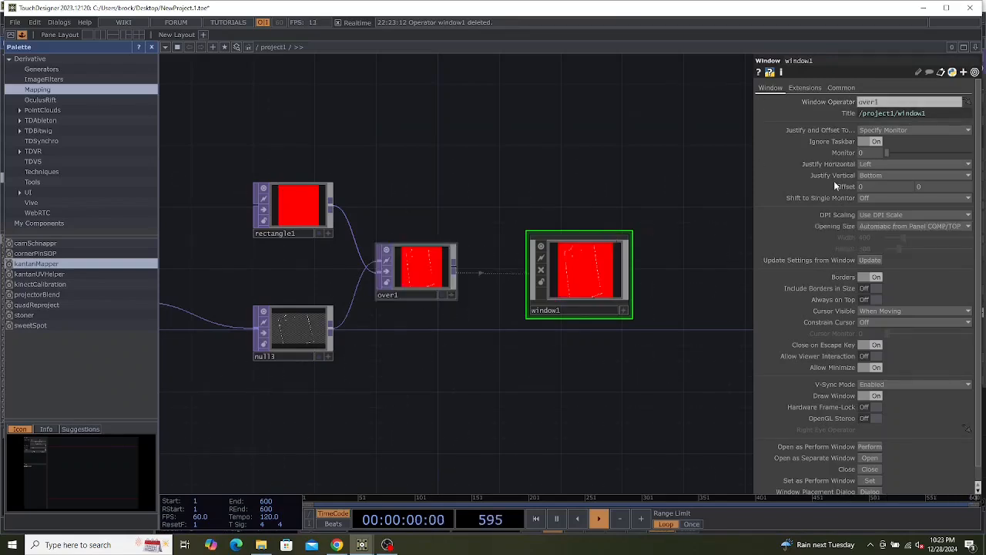
pyautogui.click(875, 277)
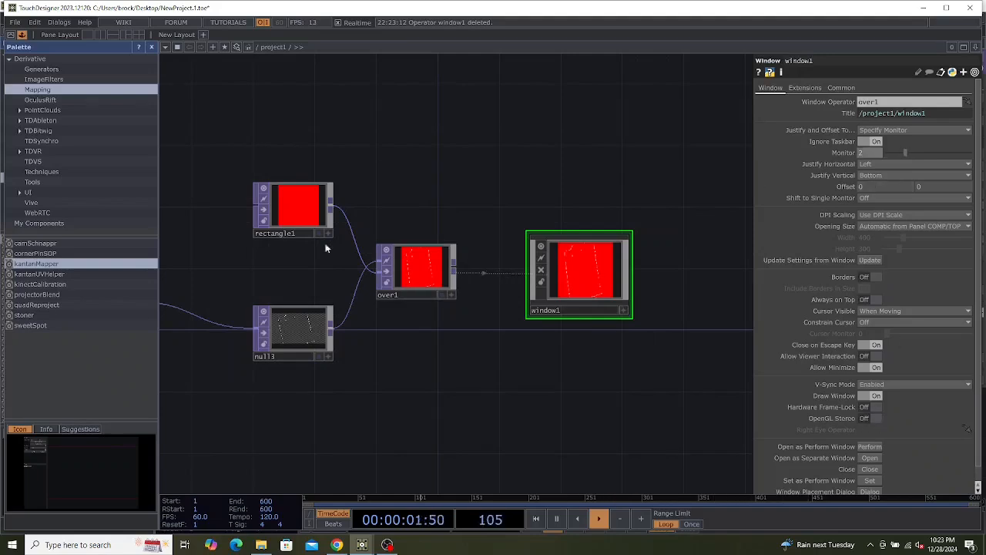
# Set the resolution of rectangle1 to 1280 by 720.
pyautogui.click(303, 203)
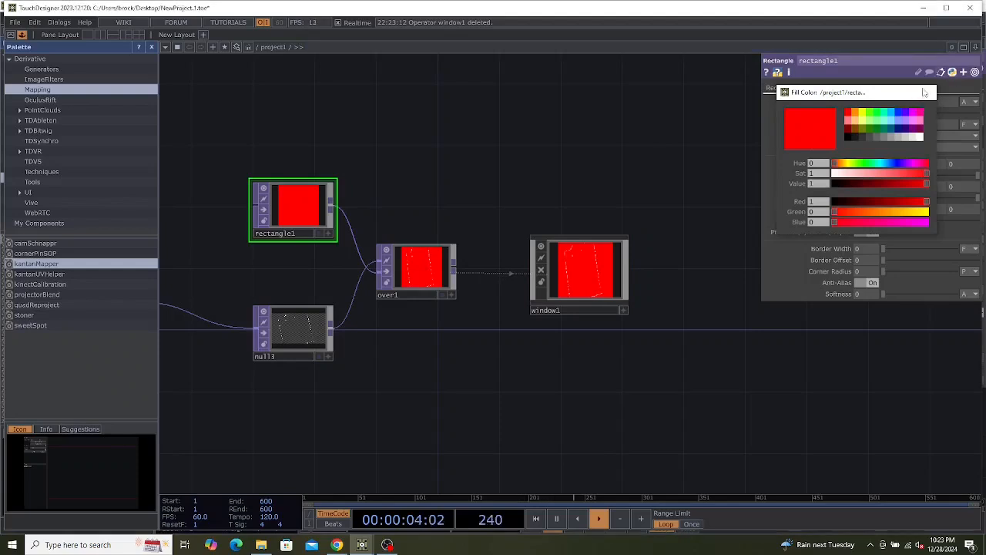
pyautogui.click(924, 92)
pyautogui.click(843, 88)
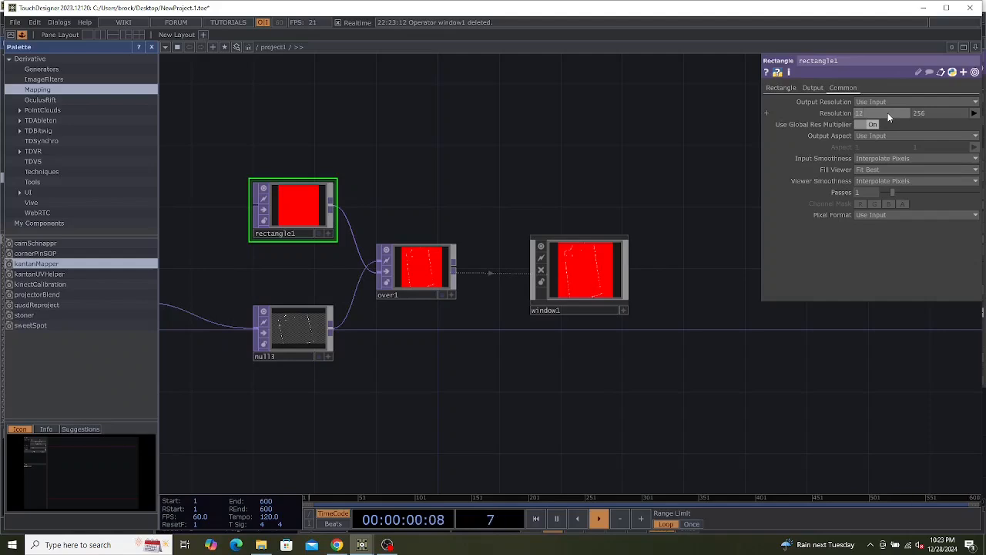
pyautogui.write('80')
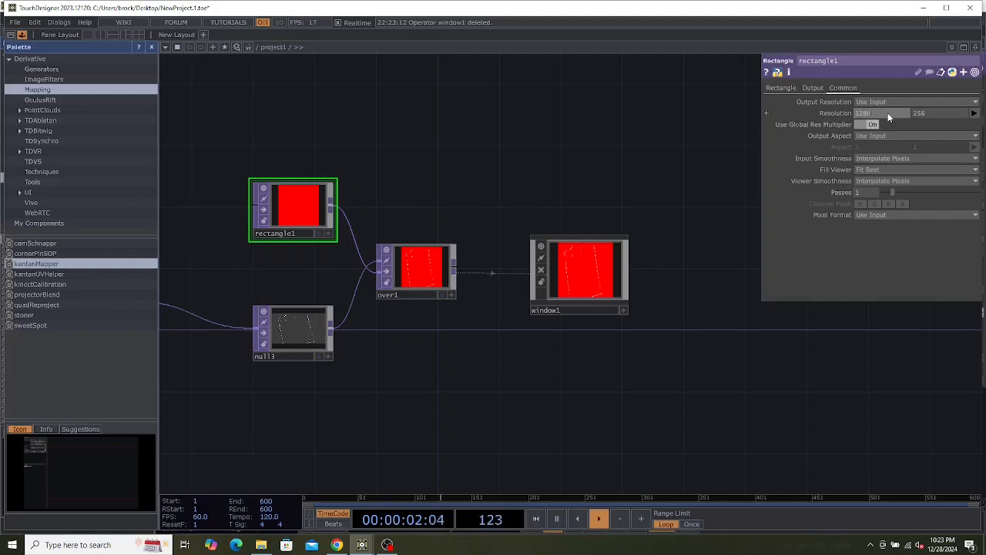
pyautogui.click(932, 113)
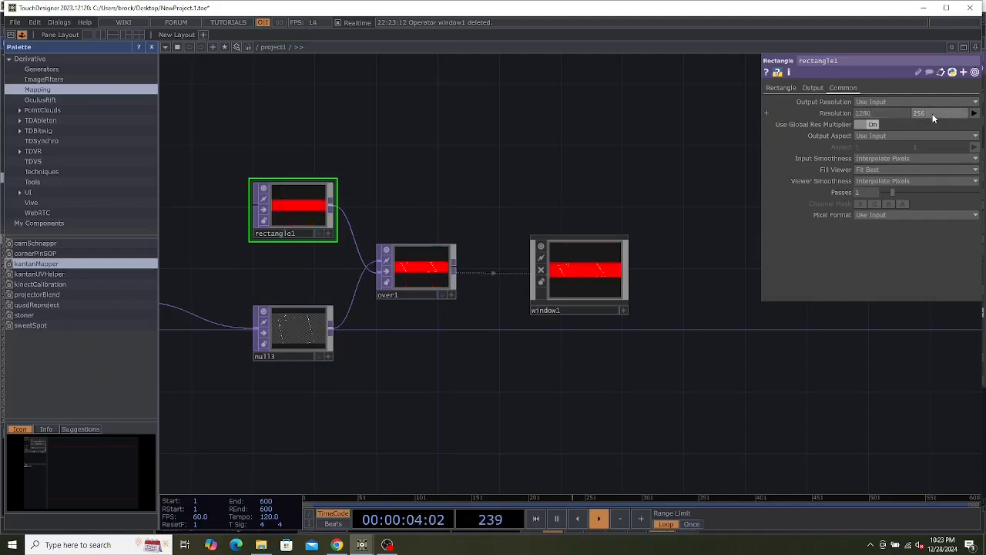
pyautogui.write('2')
pyautogui.write('2')
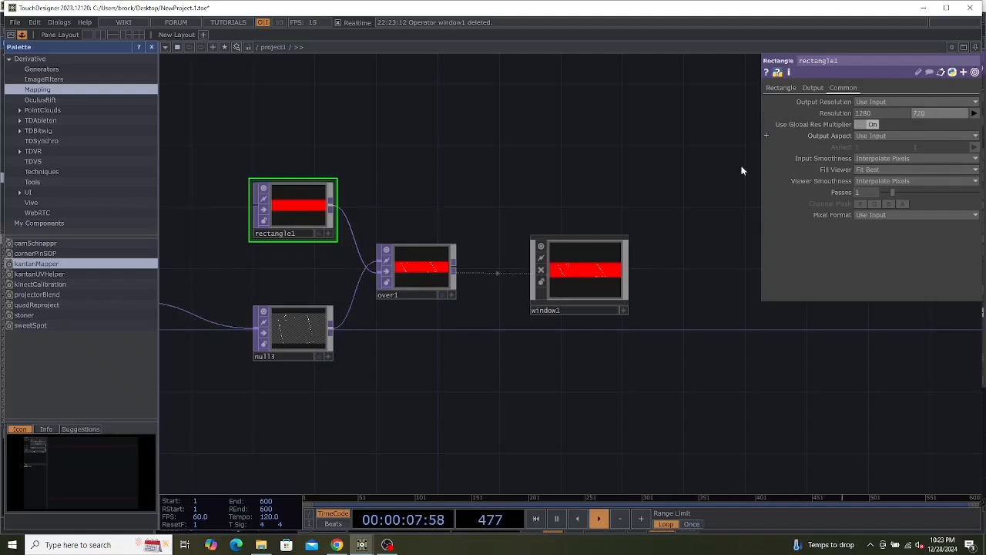
pyautogui.press('Return')
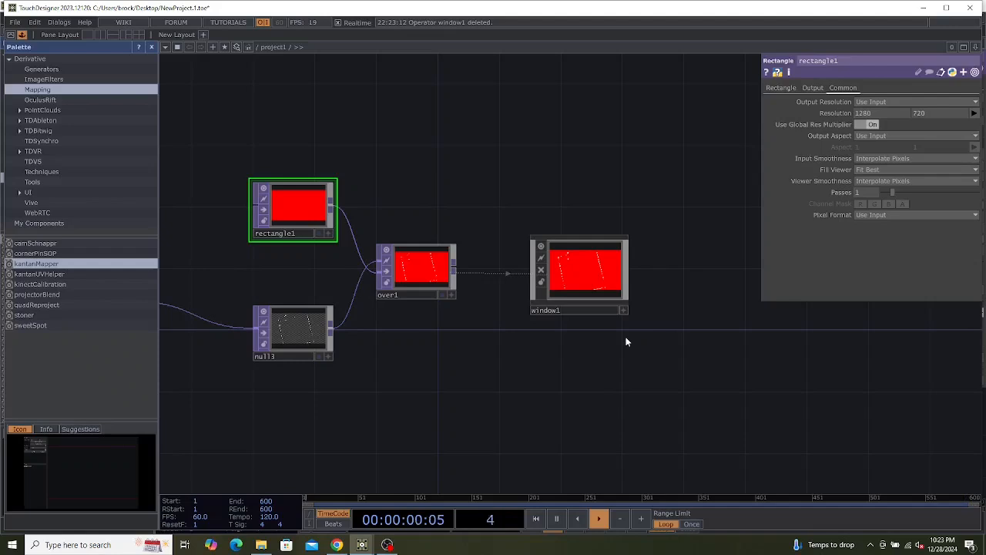
# Open window1 as a separate window to send the over1 composite to the projector.
pyautogui.middleClick(429, 271)
pyautogui.click(583, 285)
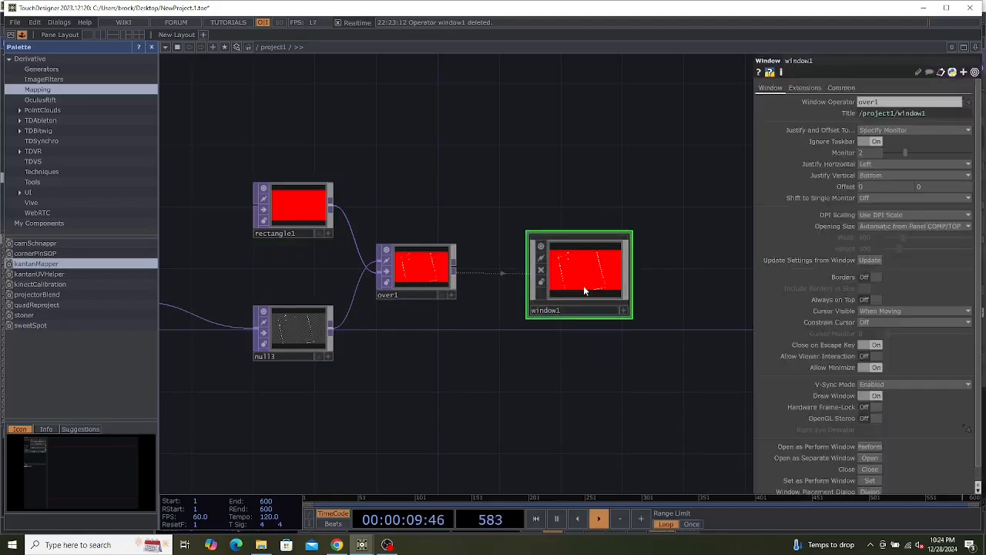
pyautogui.click(867, 459)
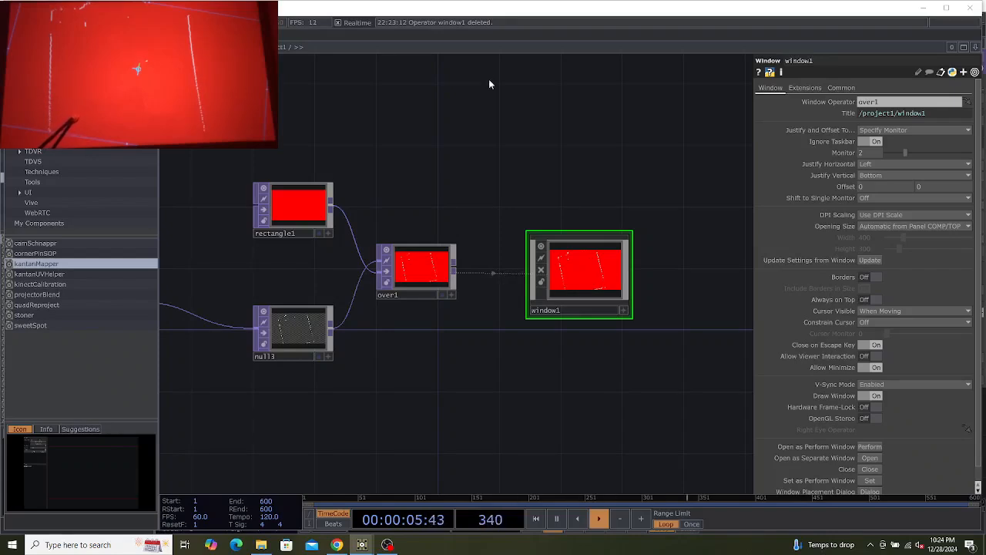
# Open kantanMapper's editor, rotate the Rectangle1 shape slightly about its centre, and close the editor.
pyautogui.moveTo(452, 369); pyautogui.dragTo(741, 349)
pyautogui.click(413, 302)
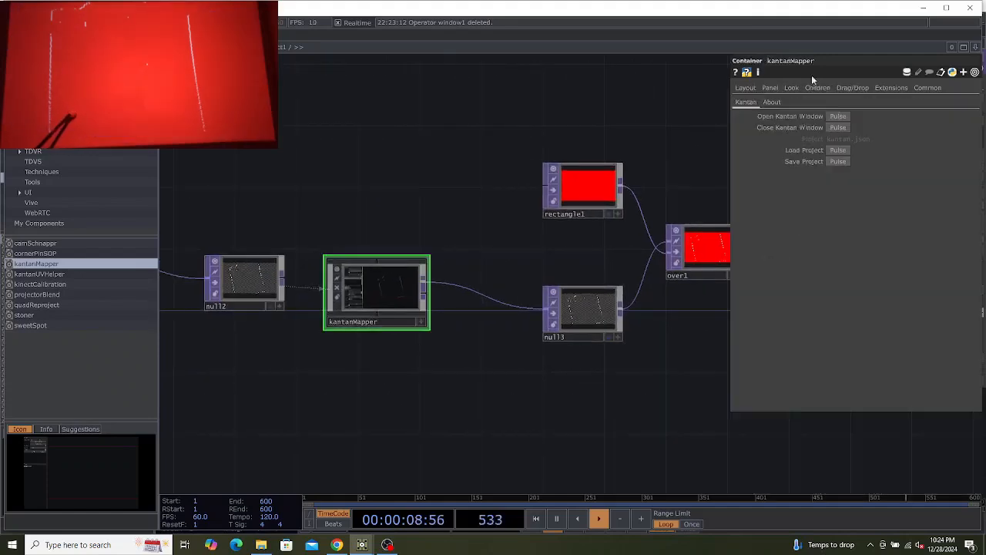
pyautogui.click(835, 116)
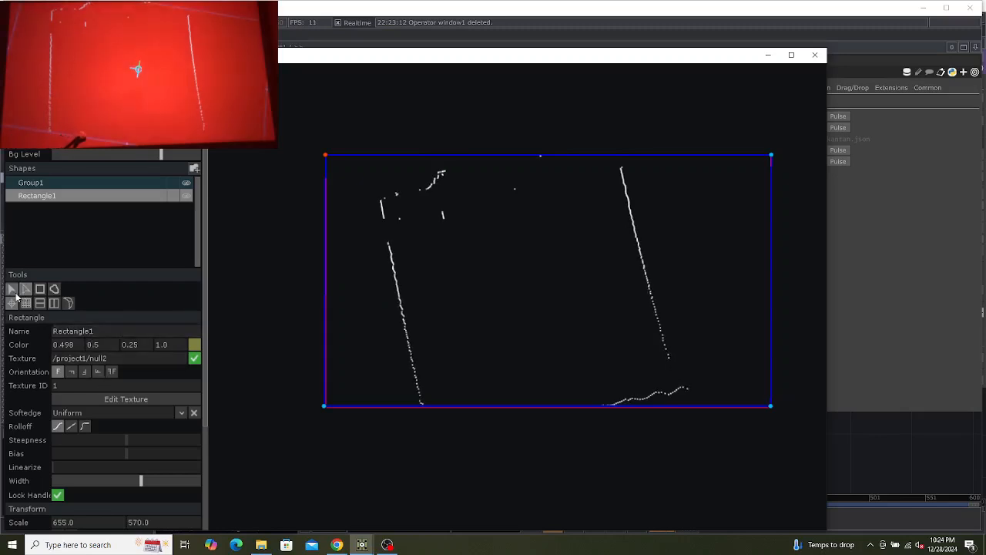
pyautogui.click(12, 288)
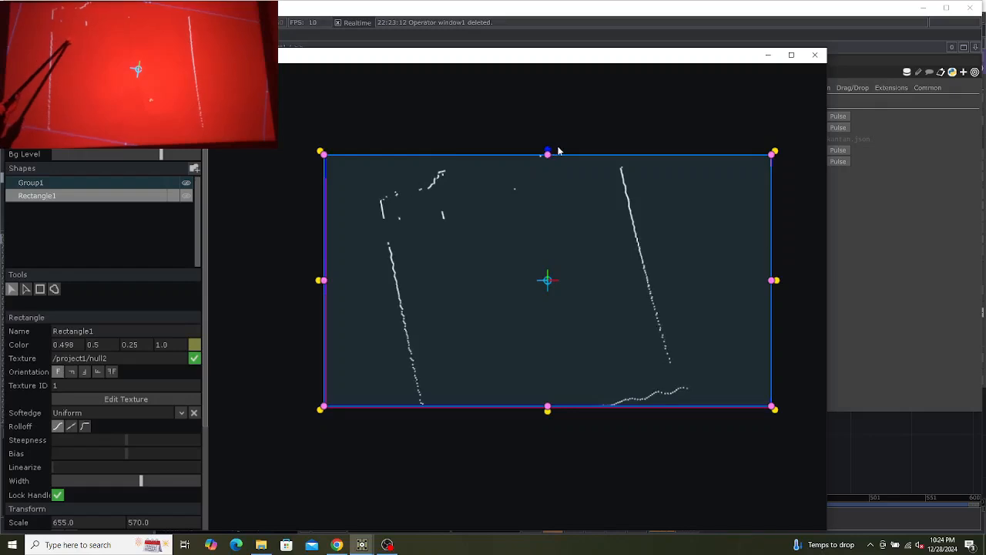
pyautogui.moveTo(554, 152); pyautogui.dragTo(572, 152)
pyautogui.click(815, 55)
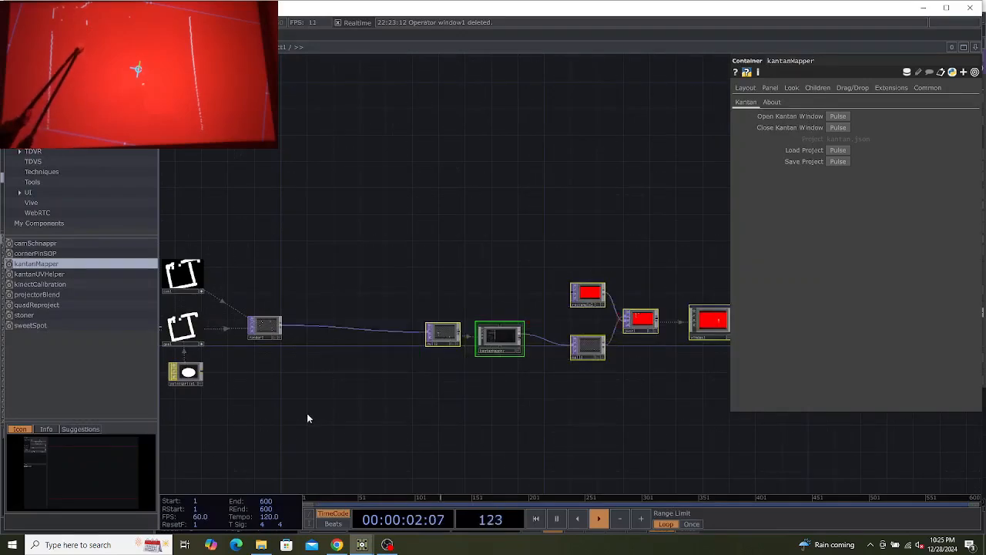
# Insert a Transform TOP into the connection between render1 and null2.
pyautogui.rightClick(323, 330)
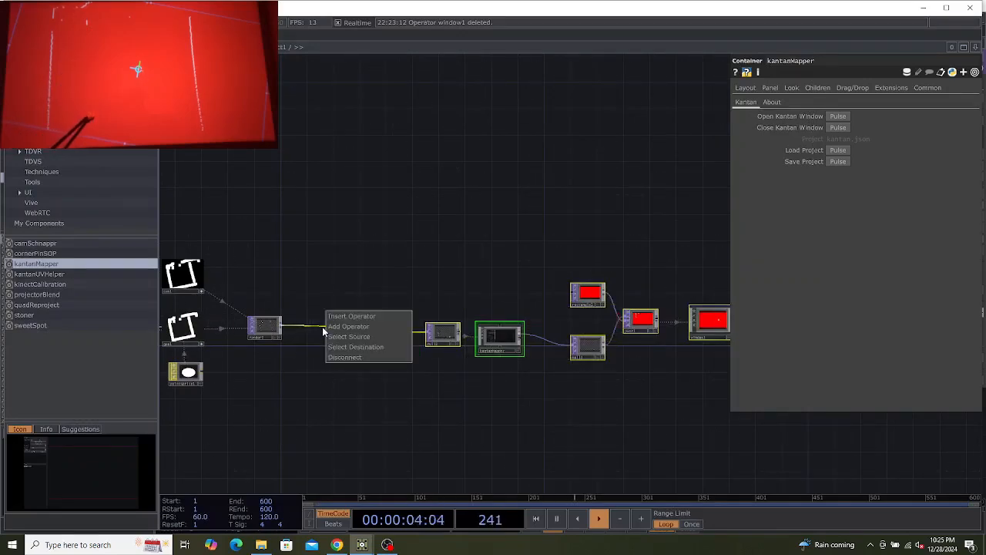
pyautogui.click(340, 315)
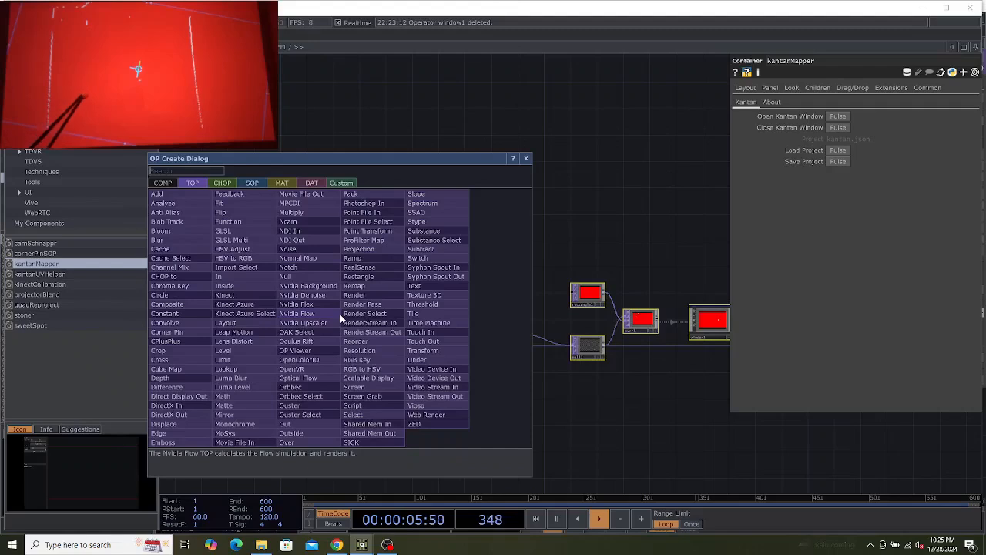
pyautogui.write('u')
pyautogui.click(423, 352)
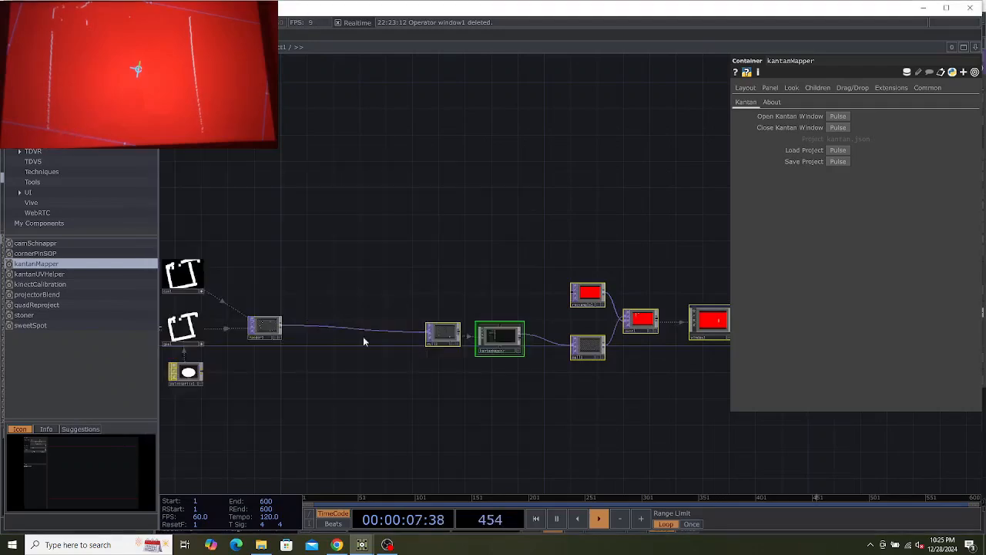
pyautogui.click(318, 339)
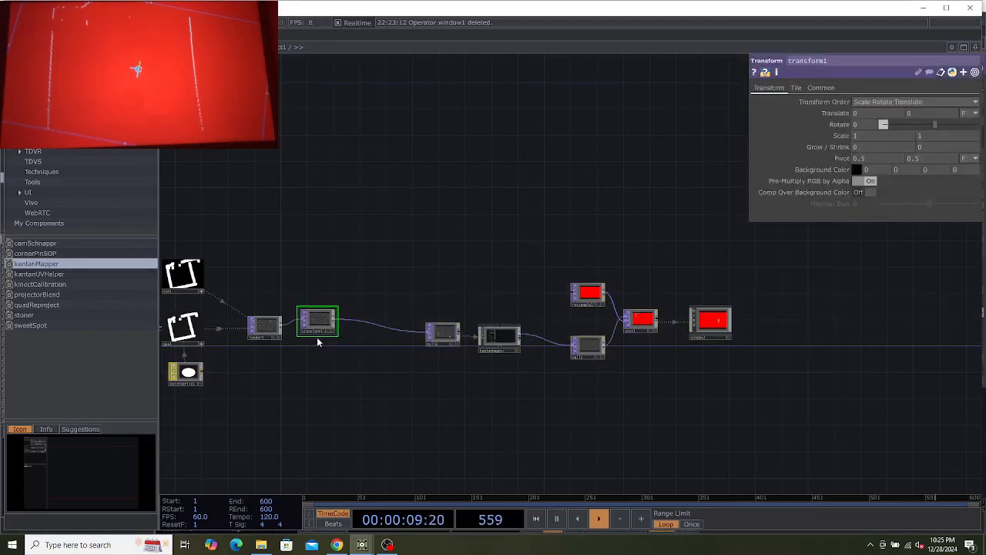
pyautogui.scroll(4, 317, 342)
pyautogui.moveTo(335, 299); pyautogui.dragTo(351, 297)
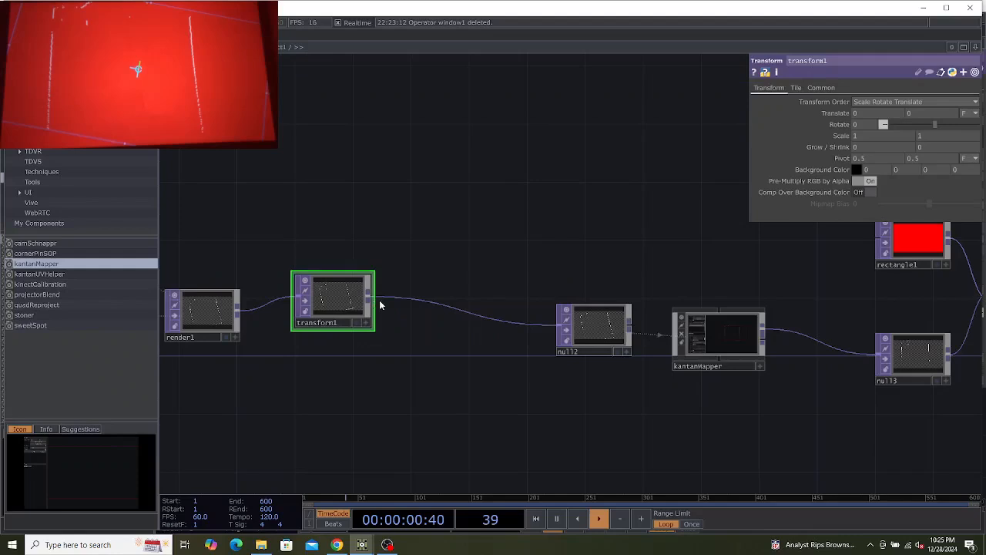
# Insert a Flip TOP into the connection between transform1 and null2.
pyautogui.rightClick(429, 301)
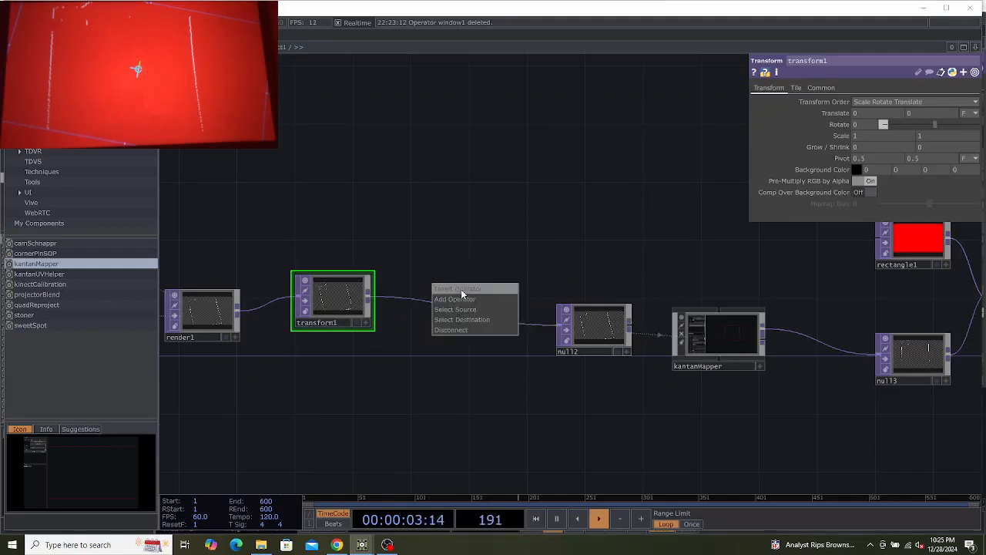
pyautogui.click(460, 289)
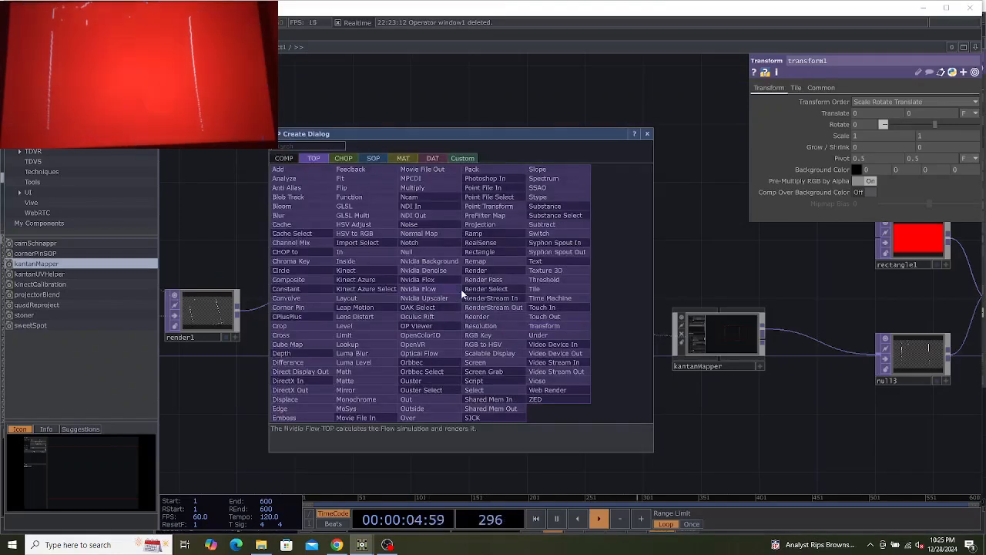
pyautogui.write('fl')
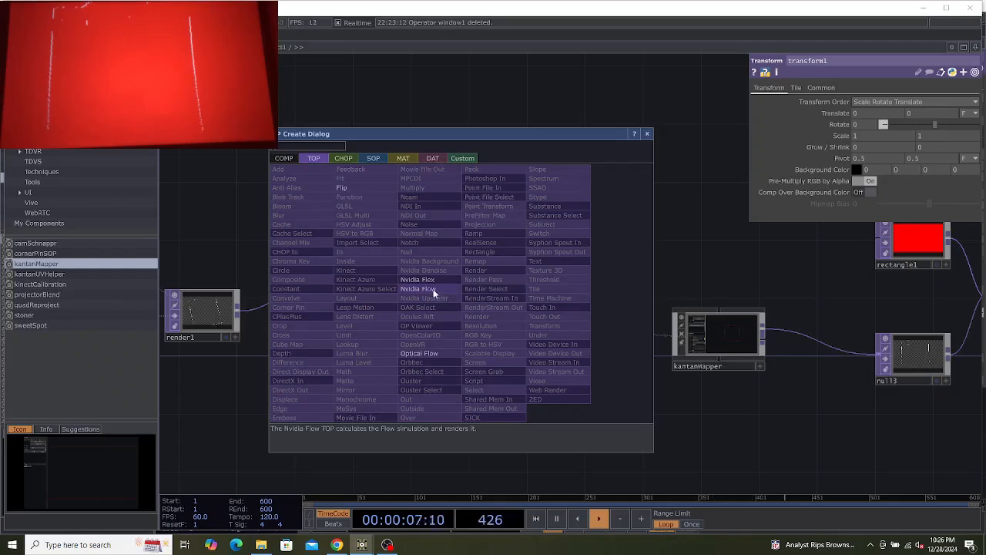
pyautogui.click(363, 186)
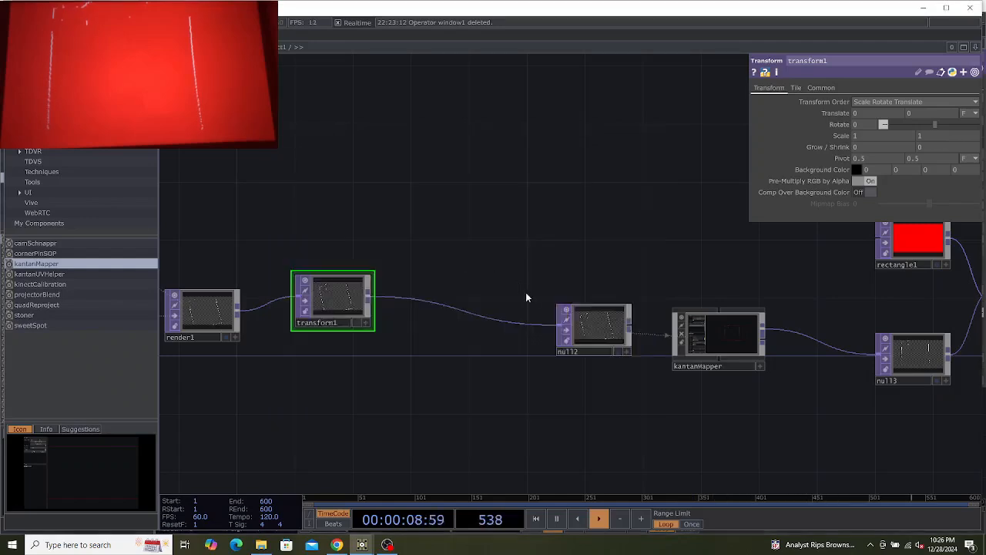
pyautogui.click(499, 333)
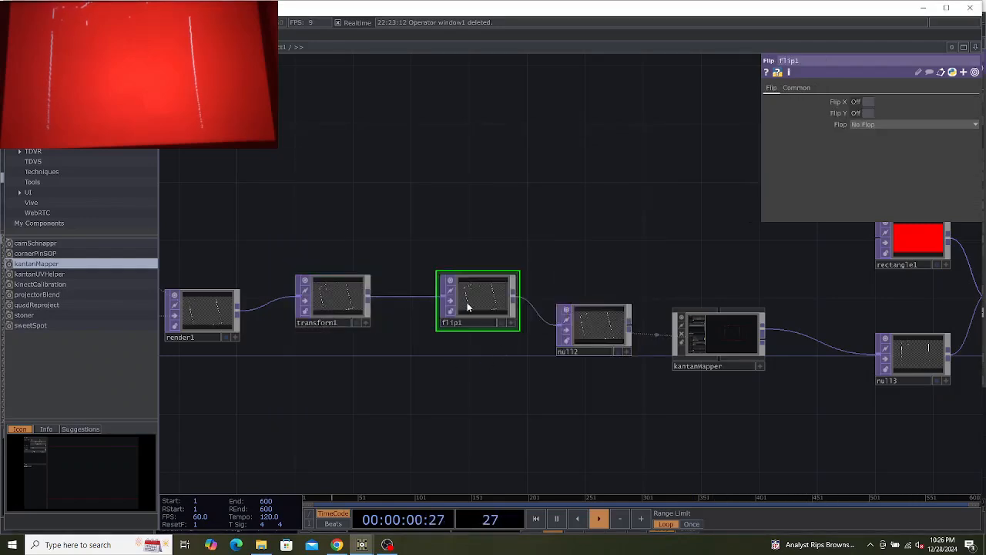
# Turn on both Flip X and Flip Y for flip1 and examine the flipped scan image.
pyautogui.click(858, 102)
pyautogui.click(861, 113)
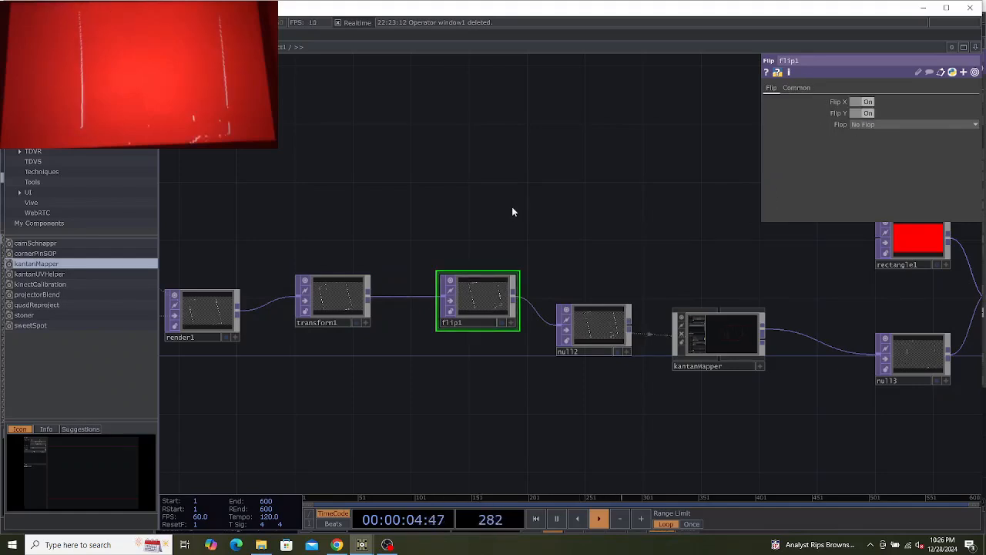
pyautogui.scroll(5, 483, 308)
pyautogui.scroll(1, 483, 308)
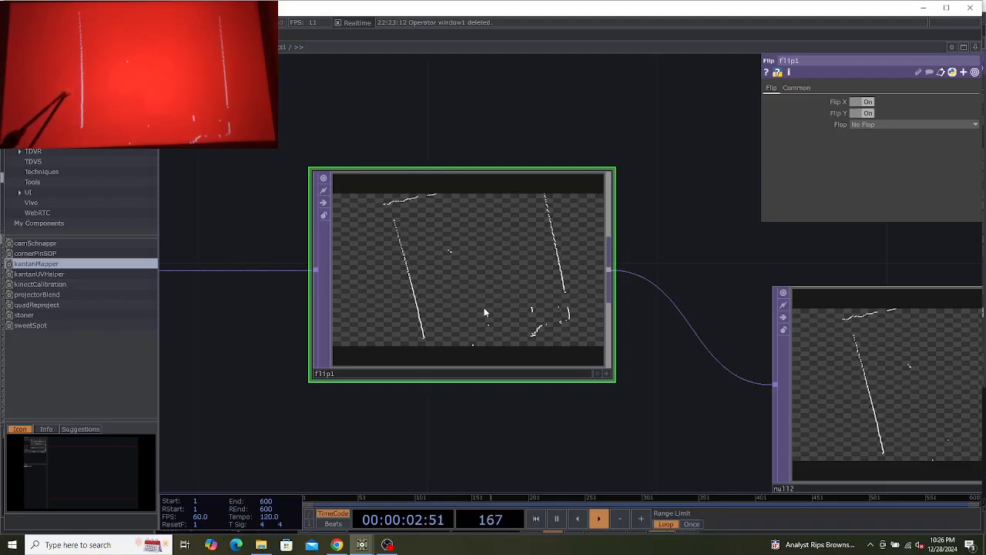
# Reshape Rectangle1 in kantanMapper's editor by moving its corners outward so the scan lines match the projection edges, and minimise the editor.
pyautogui.scroll(-4, 483, 432)
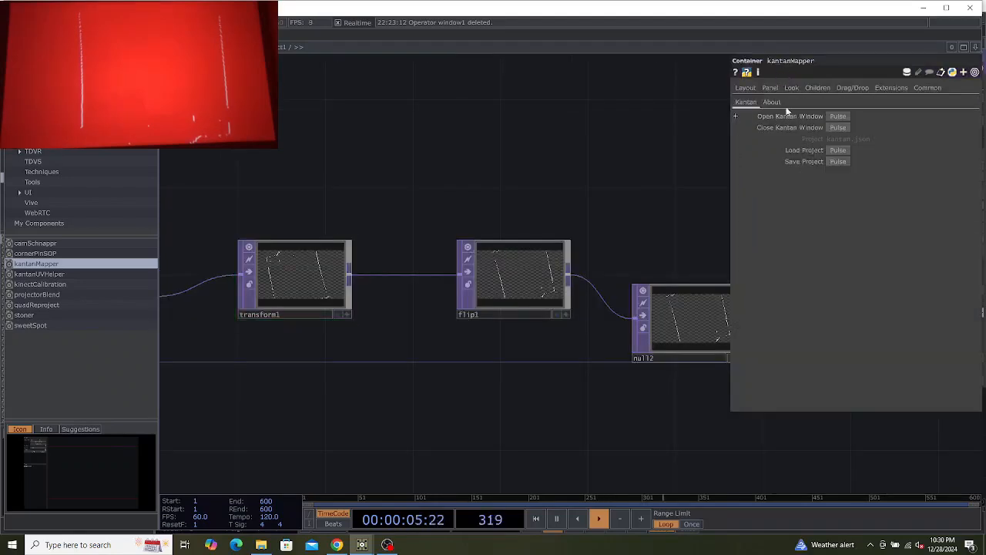
pyautogui.click(838, 116)
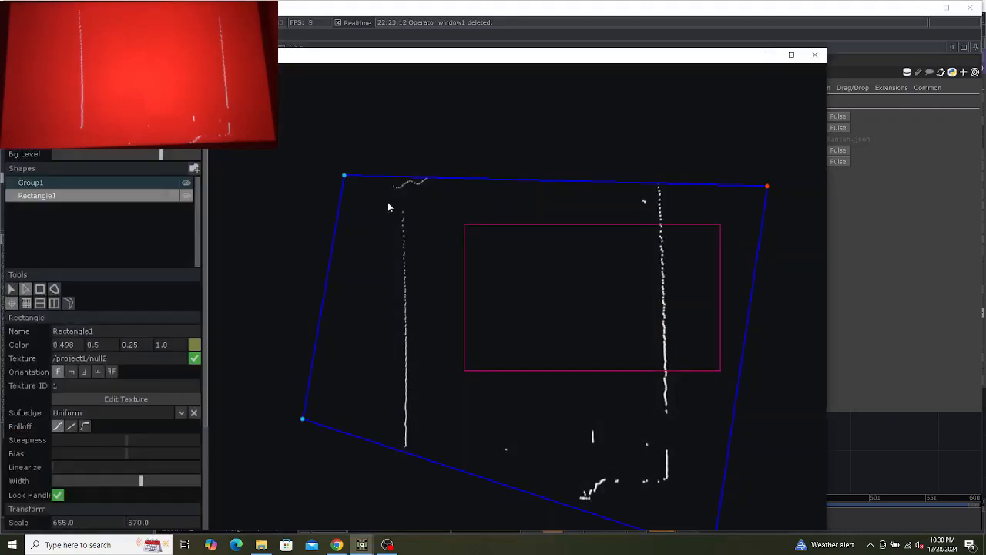
pyautogui.click(768, 187)
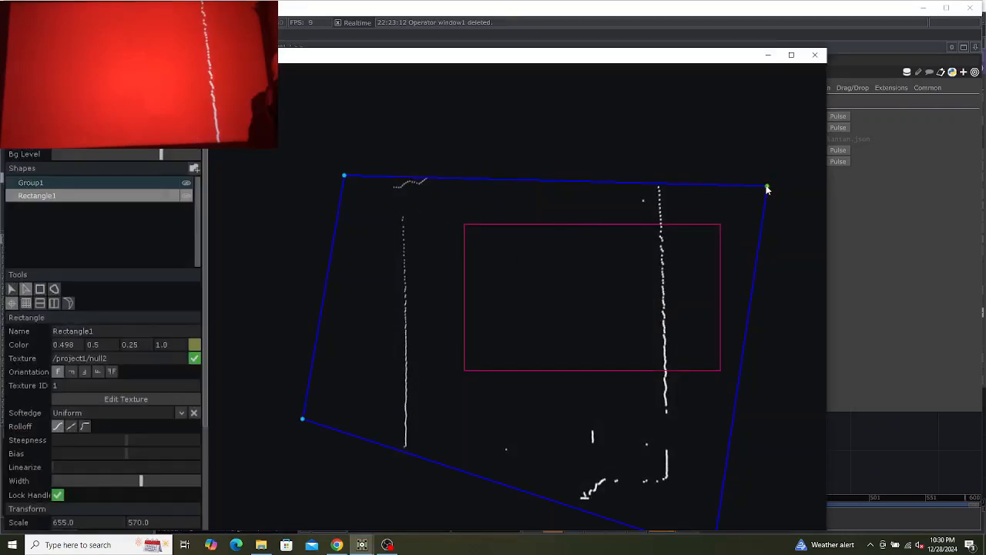
pyautogui.moveTo(786, 200); pyautogui.dragTo(866, 224)
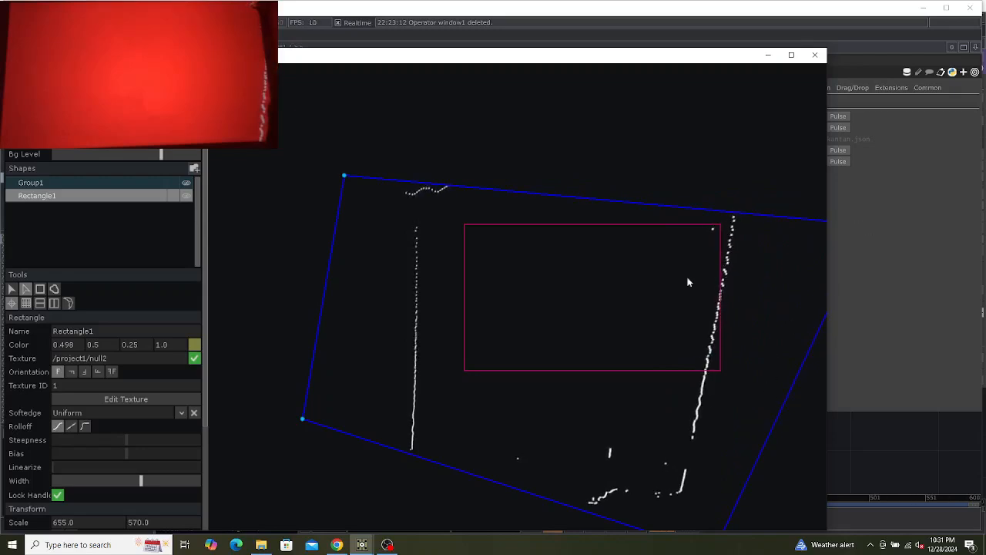
pyautogui.moveTo(668, 272); pyautogui.dragTo(598, 223, button='middle')
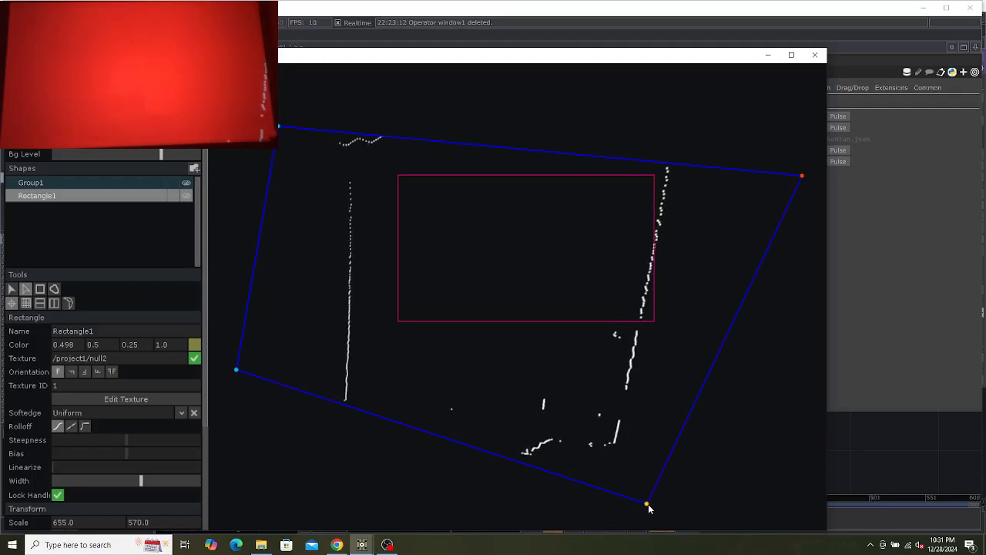
pyautogui.moveTo(648, 503); pyautogui.dragTo(700, 470)
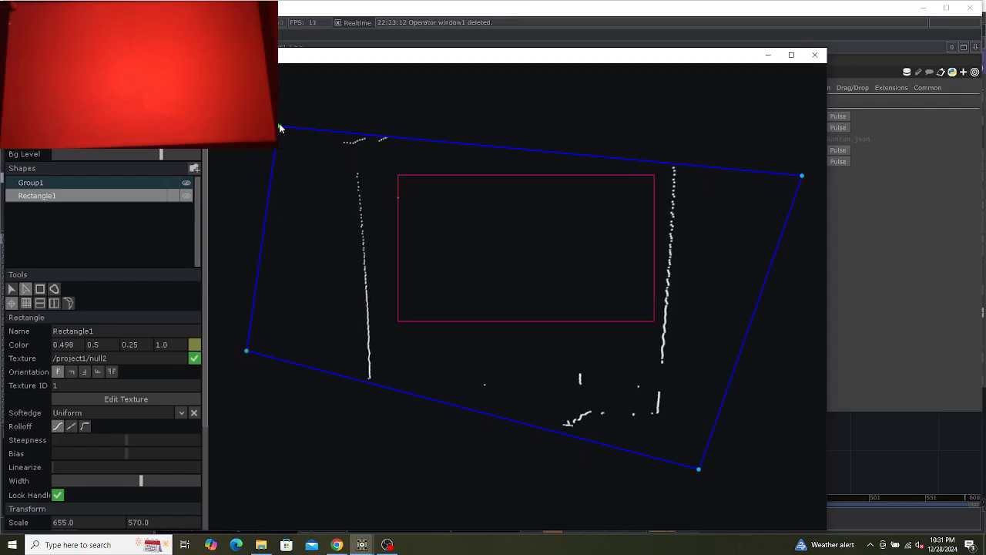
pyautogui.moveTo(282, 122); pyautogui.dragTo(279, 97)
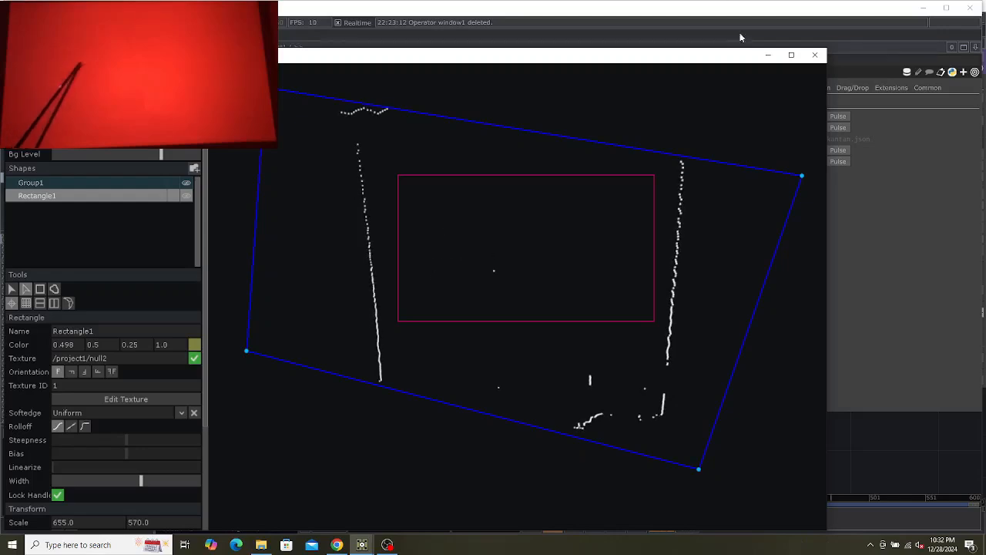
pyautogui.click(768, 55)
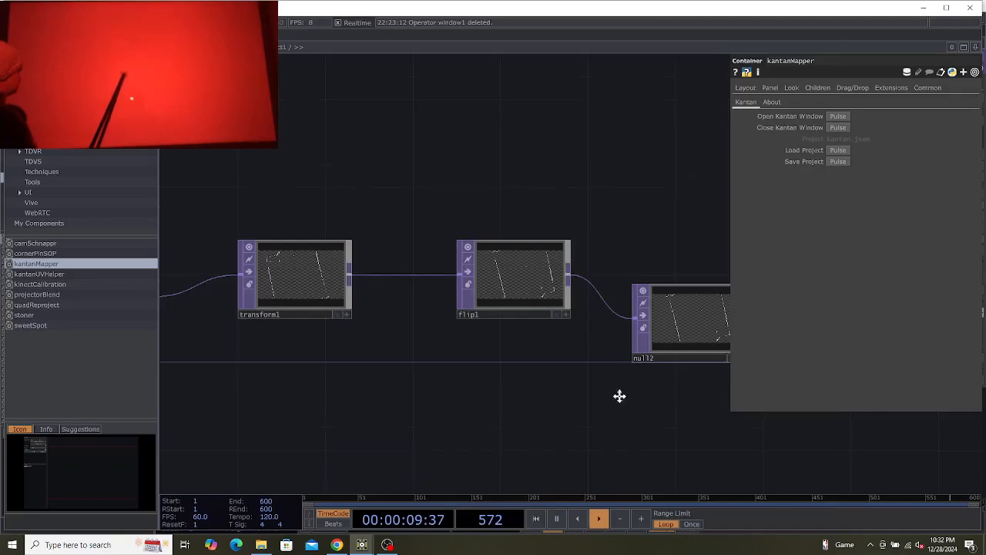
# Set the Constant Point Scale of pointsprite1 to 20.
pyautogui.press('h')
pyautogui.click(447, 377)
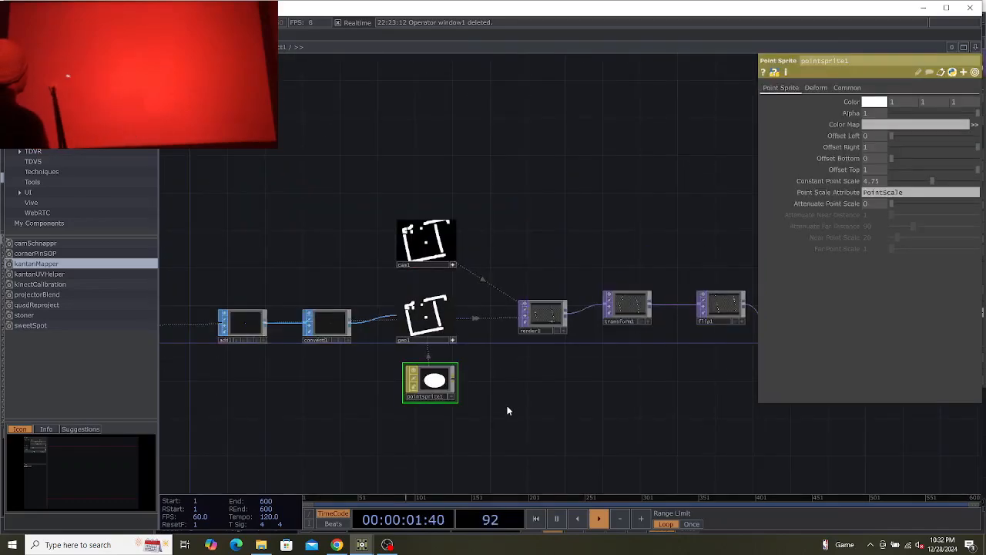
pyautogui.scroll(3, 506, 408)
pyautogui.moveTo(612, 385); pyautogui.dragTo(531, 389)
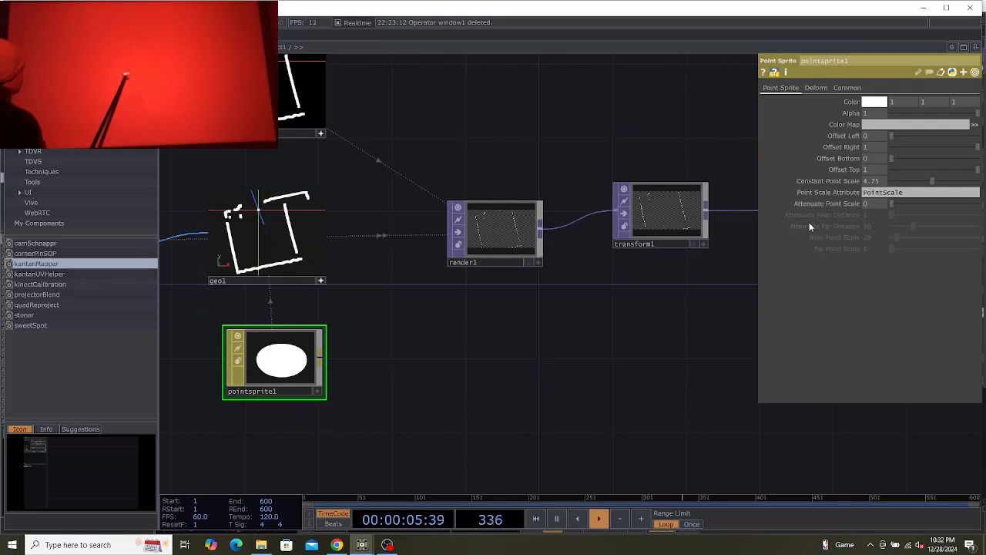
pyautogui.moveTo(955, 182); pyautogui.dragTo(984, 181)
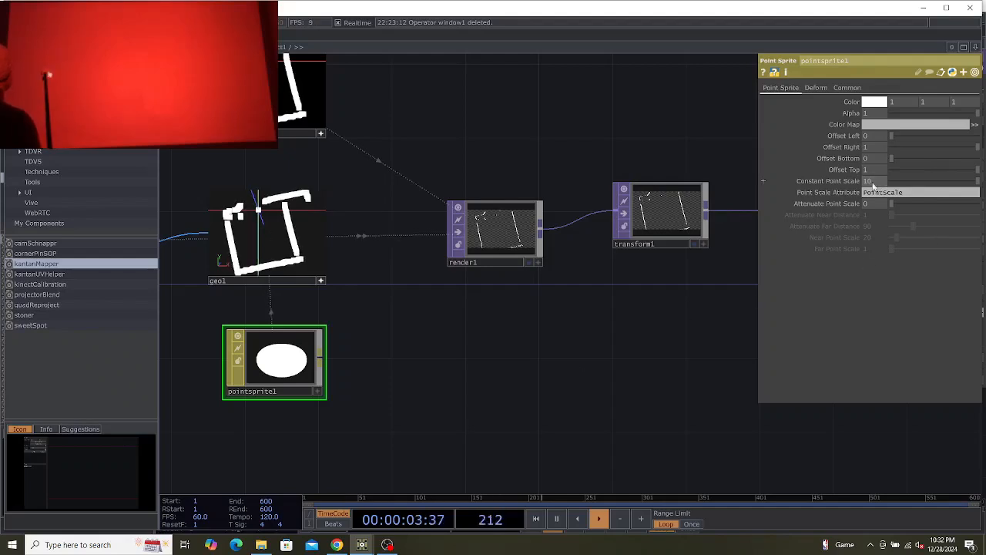
pyautogui.moveTo(845, 186); pyautogui.dragTo(843, 171, button='middle')
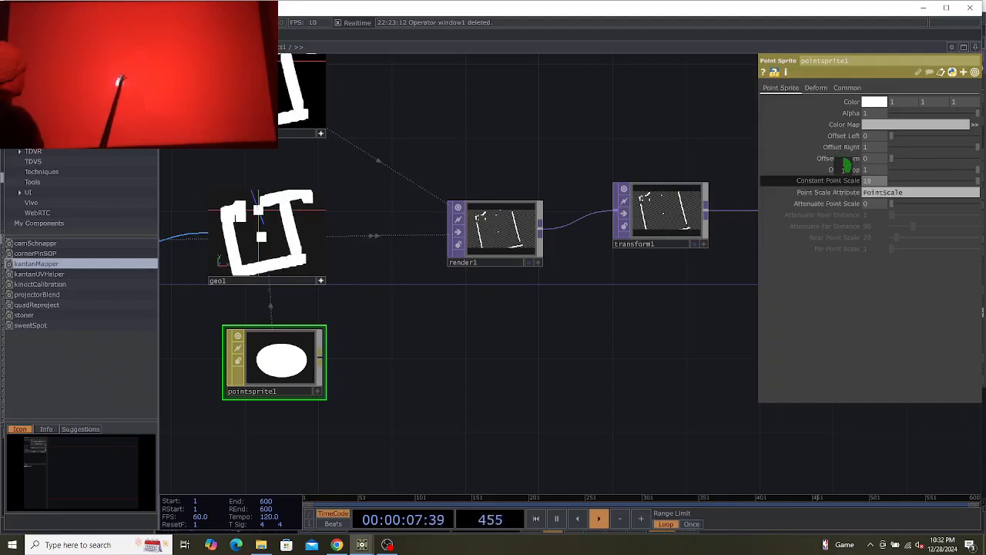
pyautogui.moveTo(845, 183); pyautogui.dragTo(845, 186)
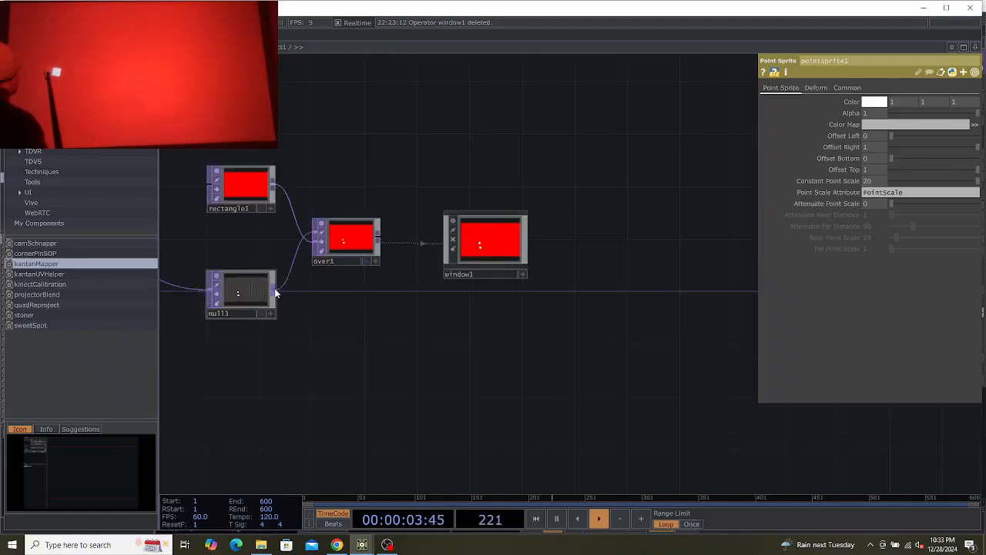
# Add a Blur TOP fed from null3's output and place it below over1.
pyautogui.moveTo(277, 292); pyautogui.dragTo(299, 386)
pyautogui.write('blub')
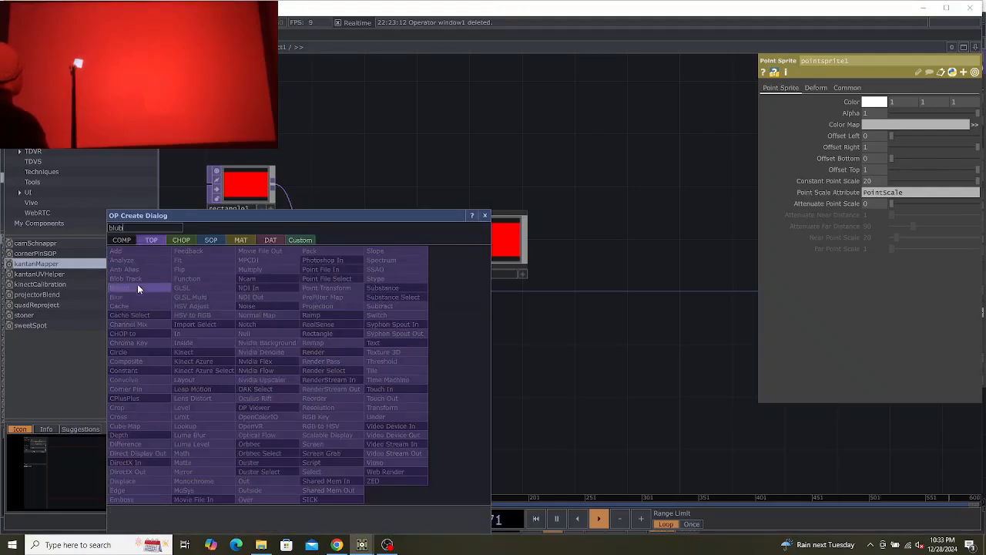
pyautogui.press('BackSpace')
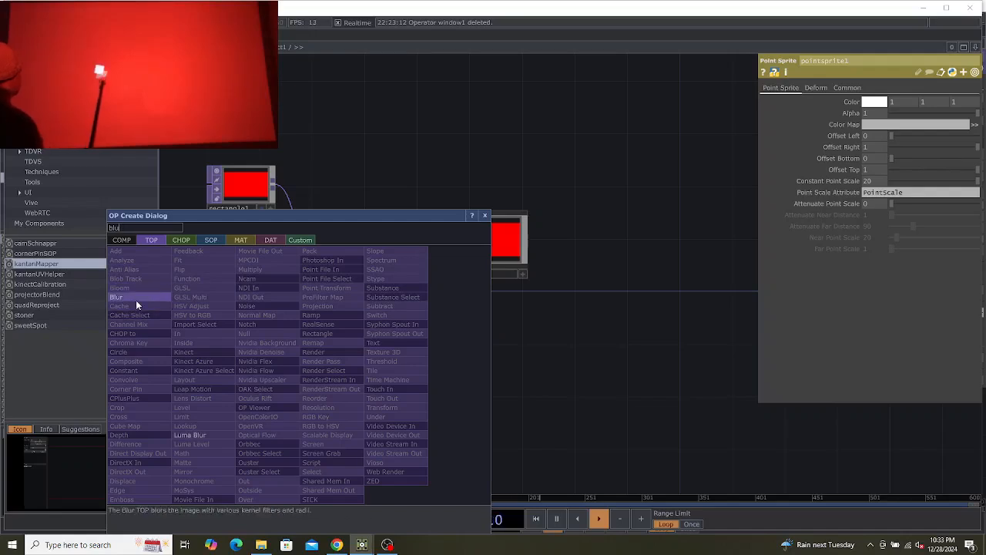
pyautogui.click(136, 299)
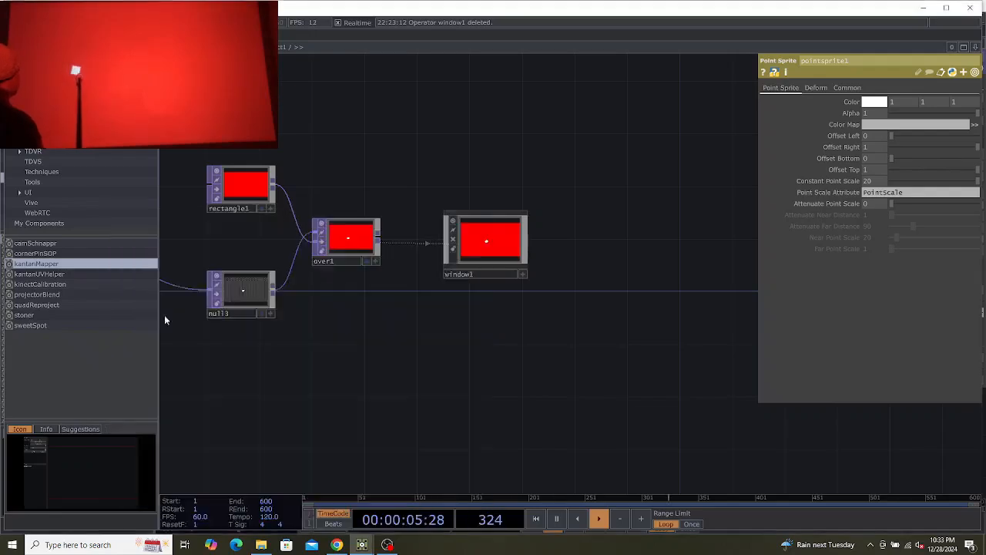
pyautogui.click(377, 393)
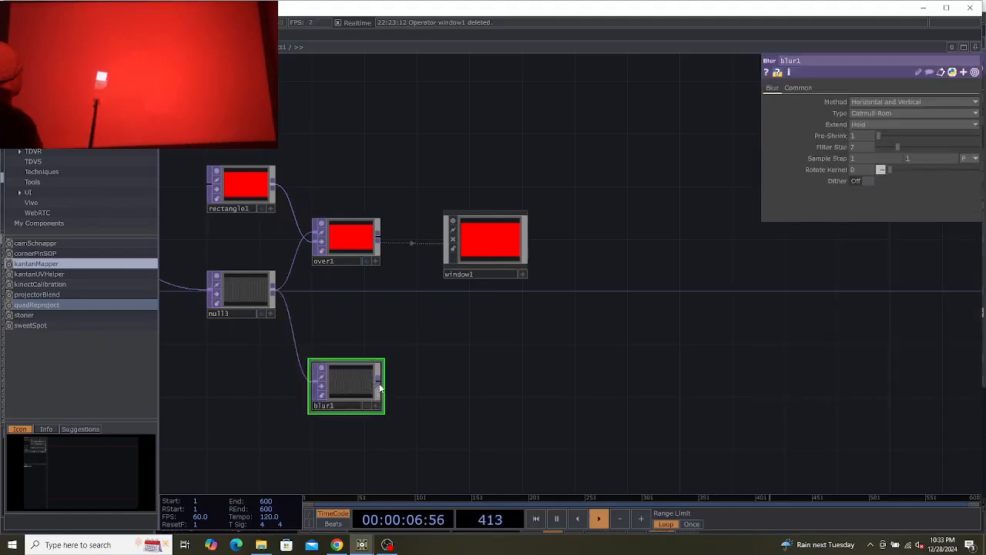
# Add a Blob Track TOP fed from blur1's output and place it beside blur1.
pyautogui.click(378, 383)
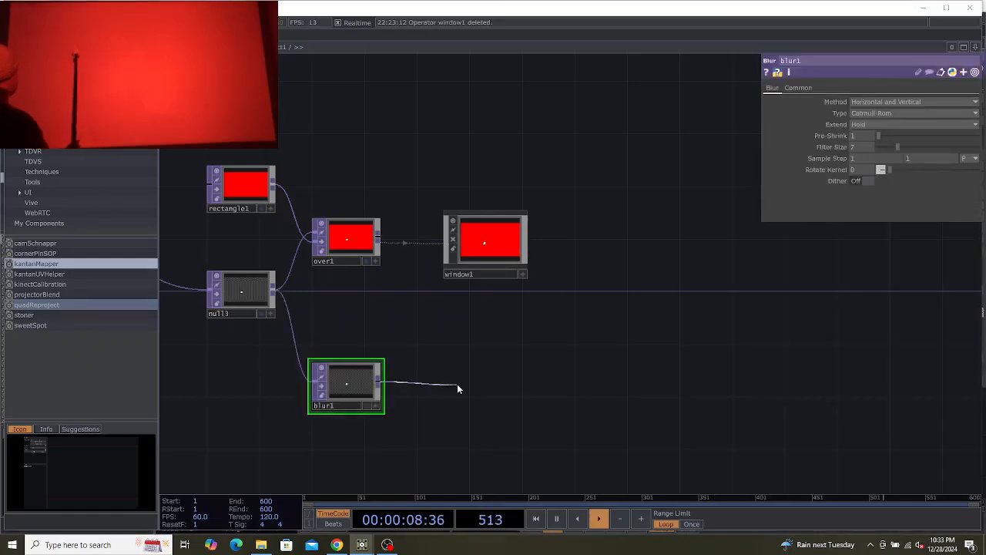
pyautogui.click(457, 384)
pyautogui.write('blo')
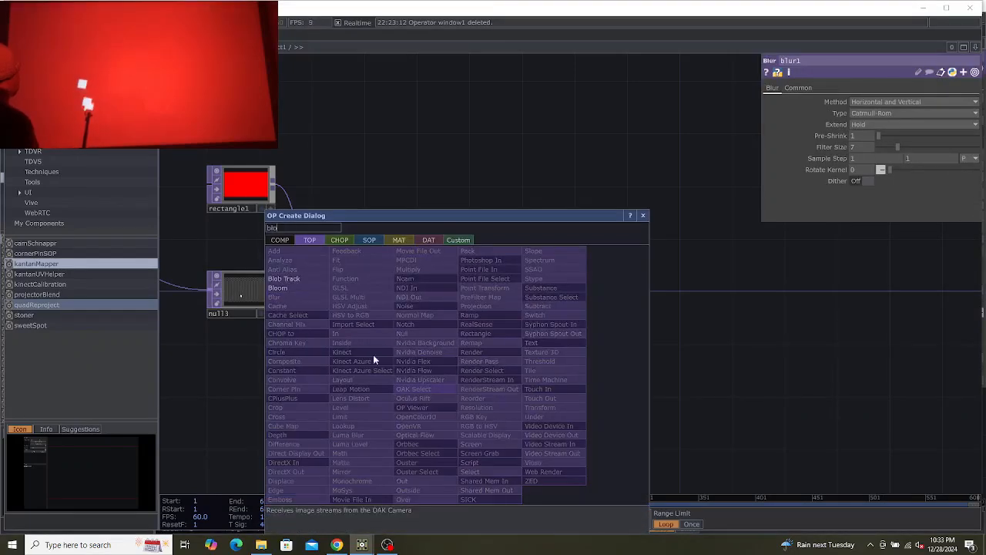
pyautogui.click(308, 284)
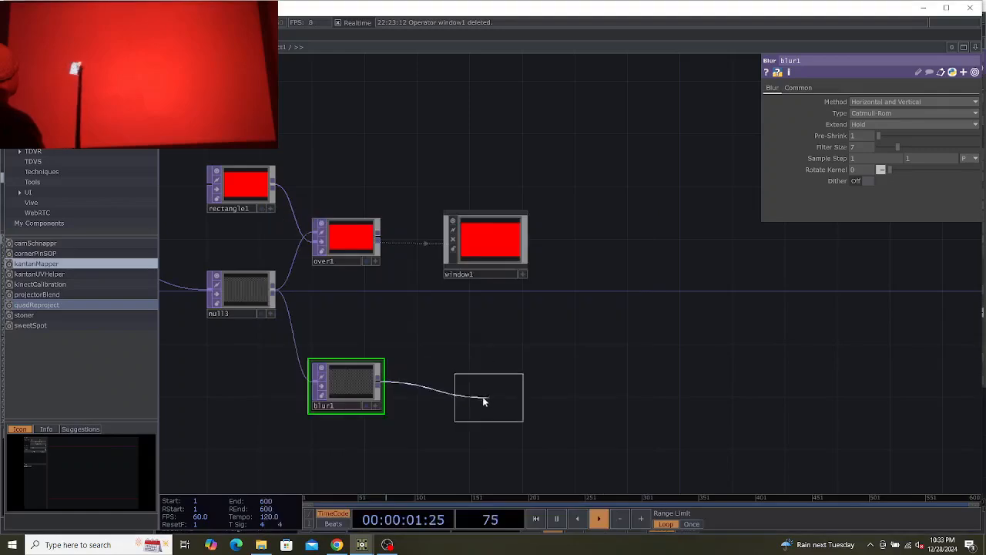
pyautogui.click(348, 414)
# Set blur1's Pre-Shrink to 6.
pyautogui.scroll(5, 349, 414)
pyautogui.scroll(-3, 348, 419)
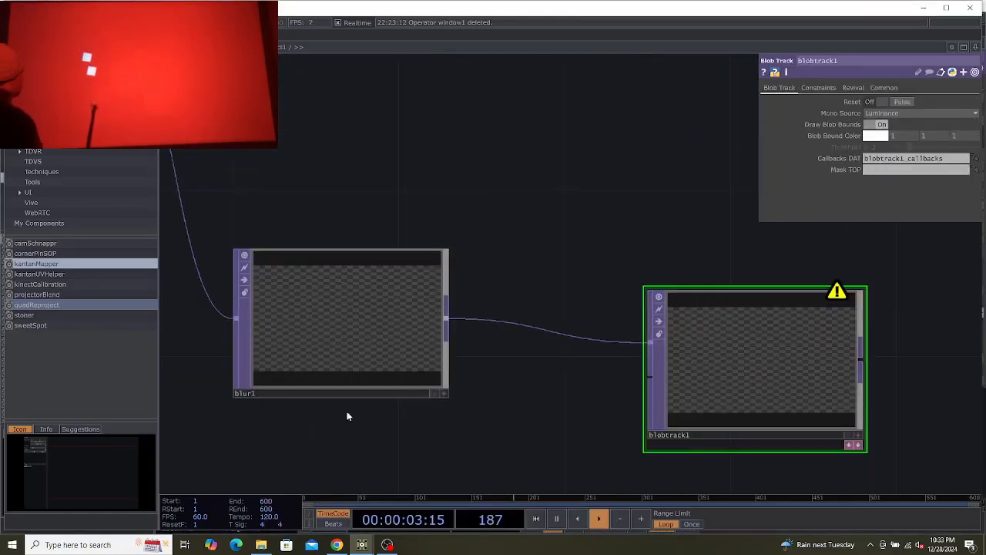
pyautogui.click(332, 358)
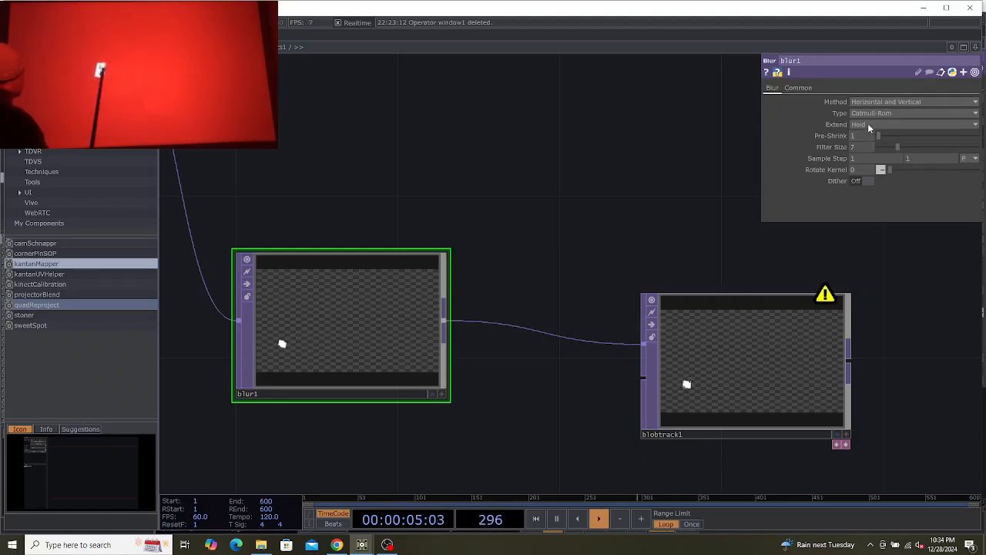
pyautogui.moveTo(881, 137); pyautogui.dragTo(952, 134)
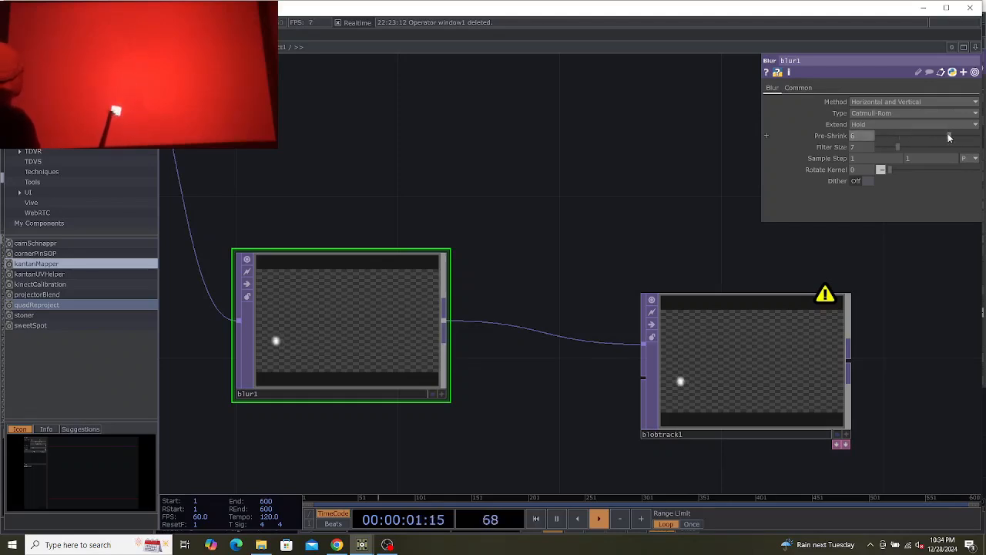
# Expand blobtrack1's docked blobs table so the tracked blob's data can be read in the network.
pyautogui.moveTo(637, 255); pyautogui.dragTo(396, 208)
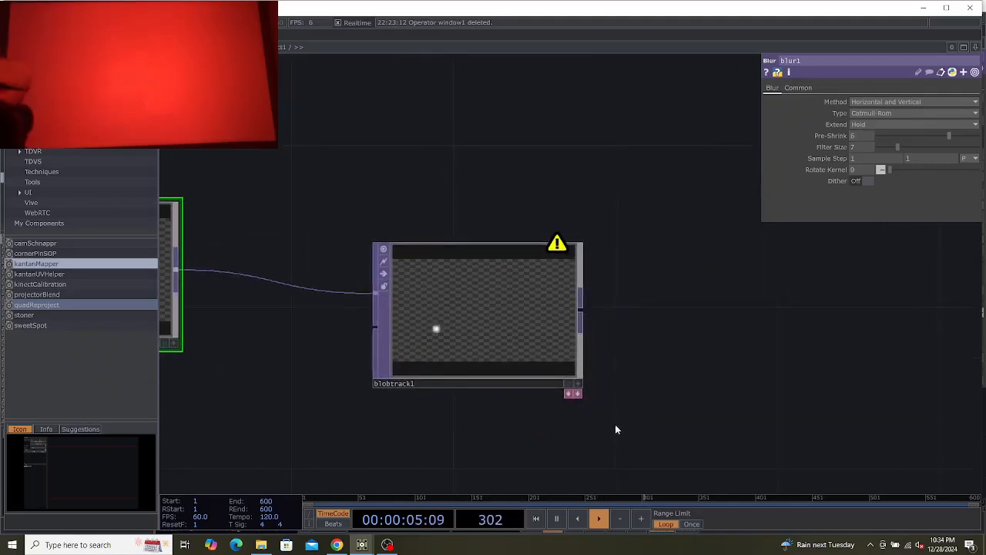
pyautogui.moveTo(615, 425); pyautogui.dragTo(527, 409)
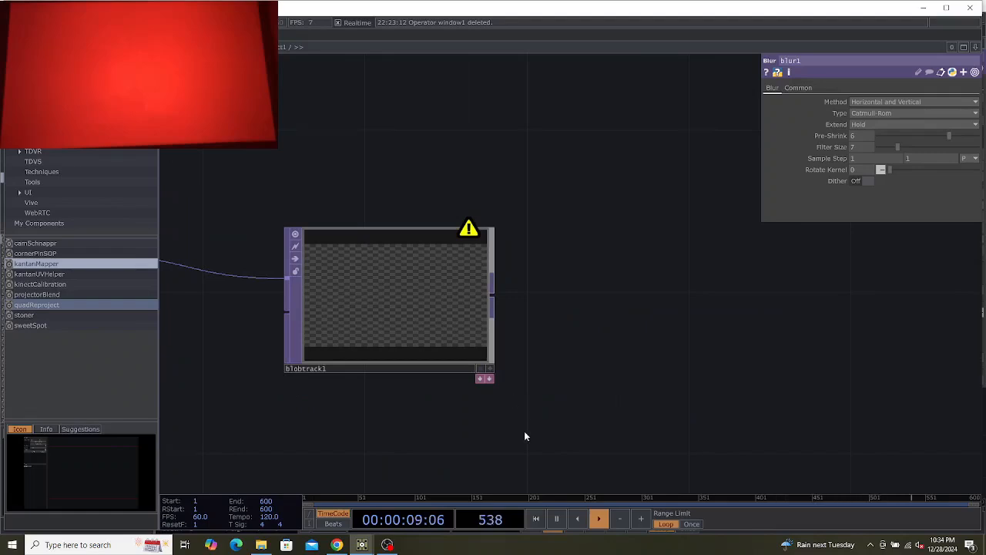
pyautogui.moveTo(449, 403); pyautogui.dragTo(423, 365)
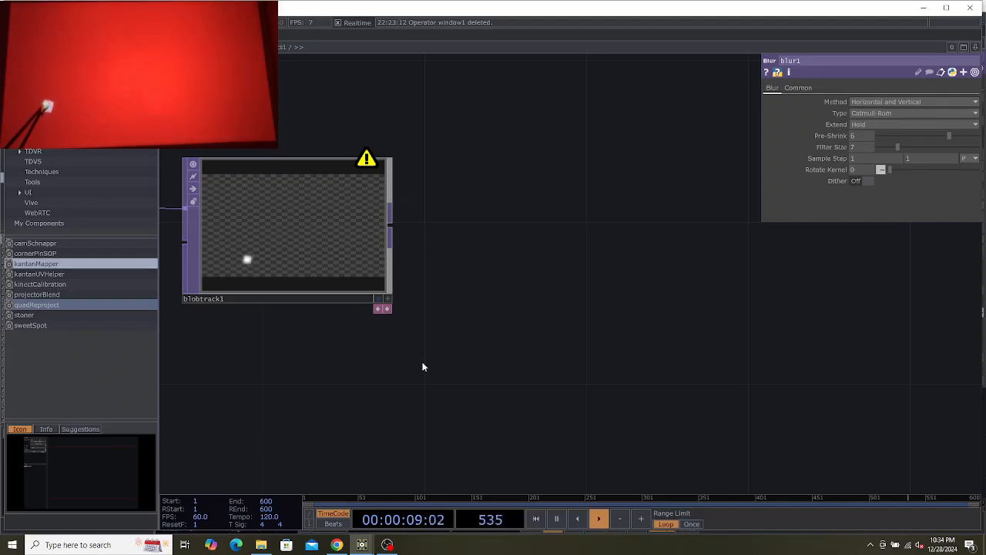
pyautogui.click(387, 309)
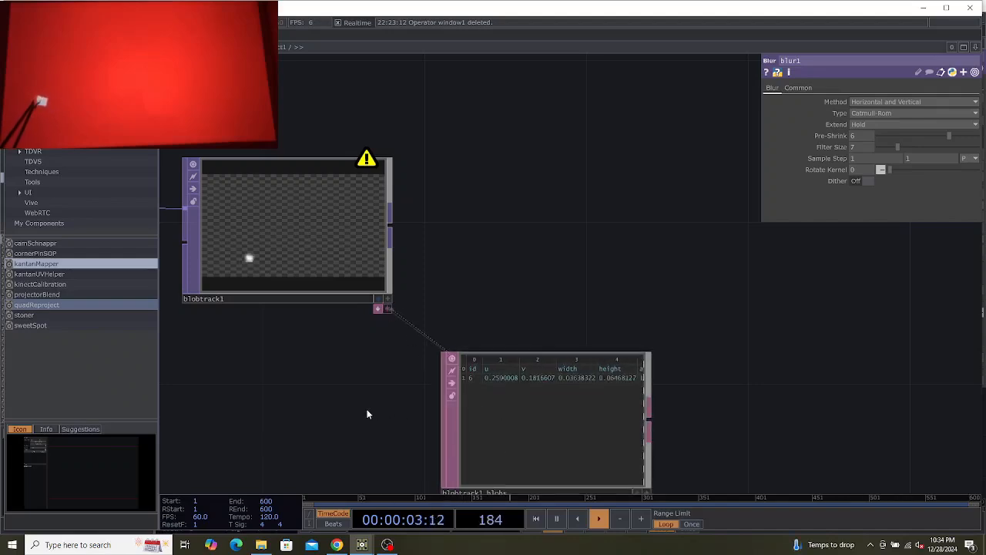
pyautogui.moveTo(345, 402); pyautogui.dragTo(203, 356)
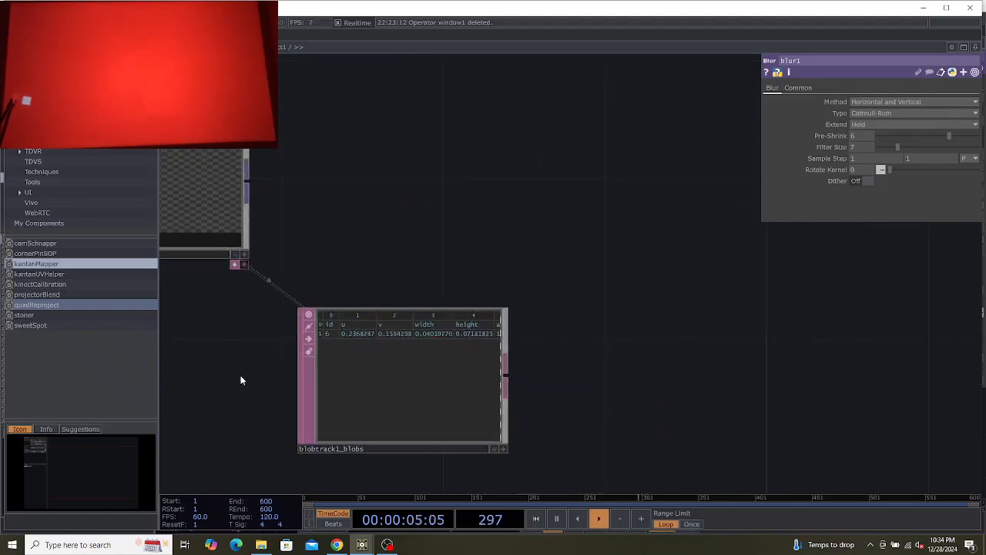
# Add a Circle TOP beside blobtrack1 and set both of its radius values to 0.06.
pyautogui.scroll(-3, 239, 375)
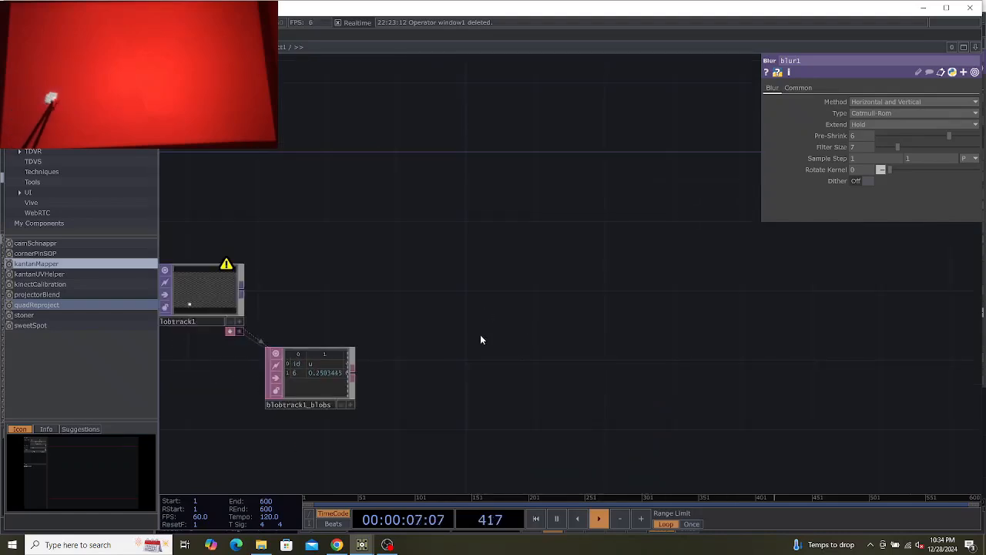
pyautogui.press('Tab')
pyautogui.write('cir')
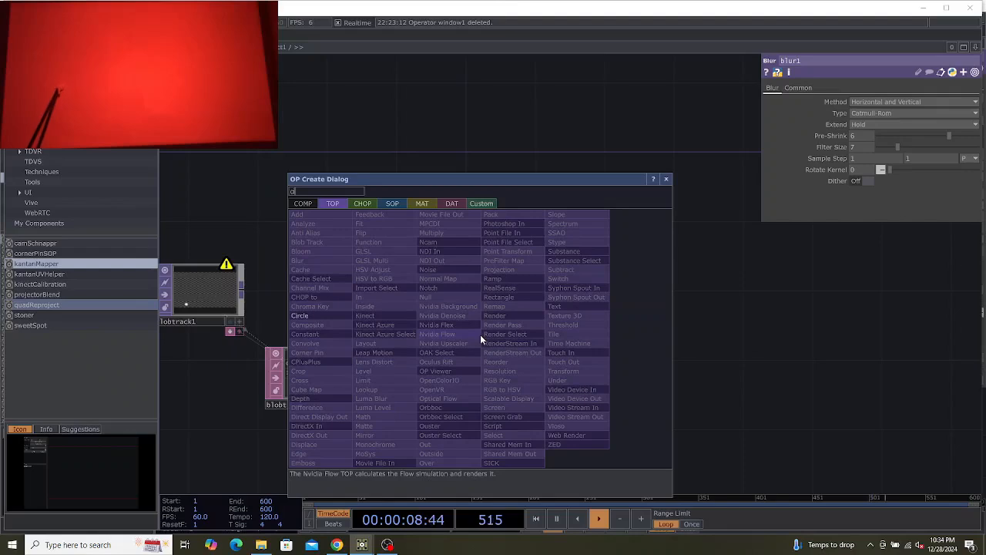
pyautogui.click(306, 315)
pyautogui.click(423, 304)
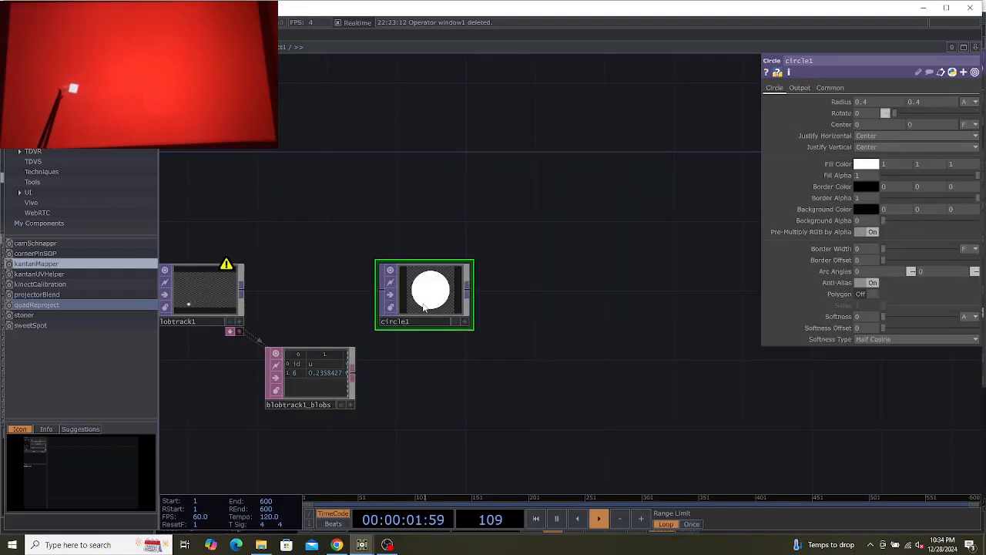
pyautogui.middleClick(838, 106)
pyautogui.moveTo(838, 103); pyautogui.dragTo(782, 112, button='middle')
pyautogui.moveTo(833, 84); pyautogui.dragTo(837, 83, button='middle')
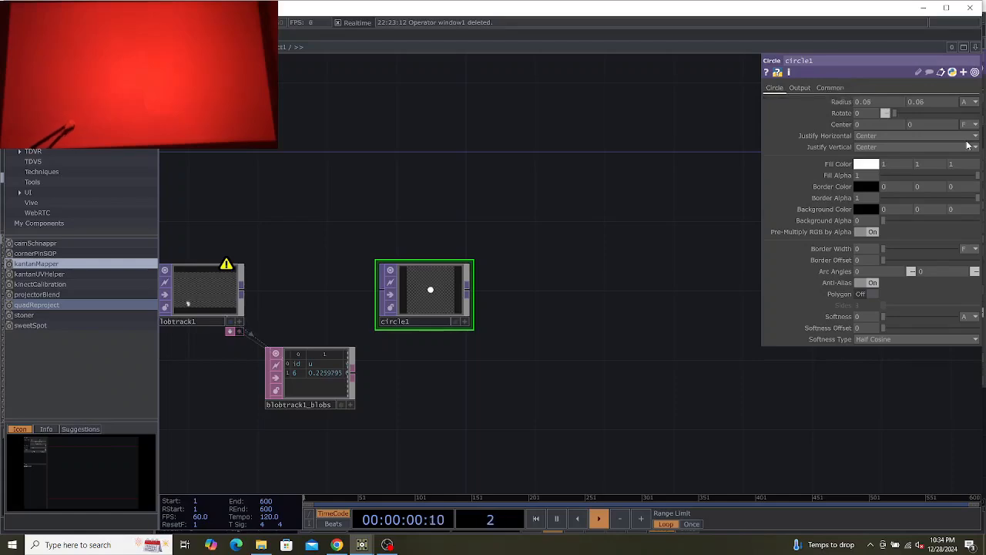
pyautogui.scroll(4, 403, 409)
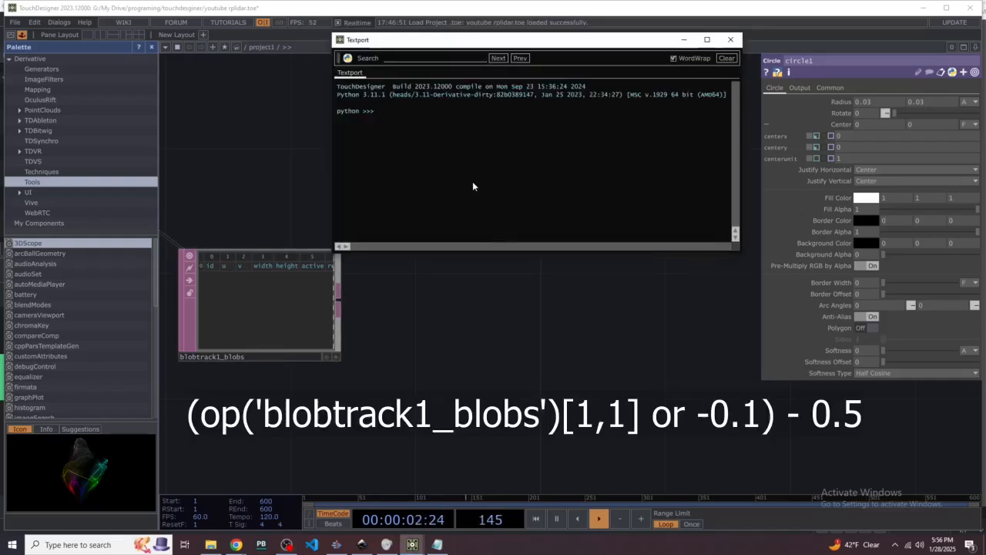
# Enter (op('blobtrack1_blobs')[1,2] or 0) - 0.5 in the Textport and examine its operator reference, cell index, fallback value and offset.
pyautogui.write("(op('blobtrack1_blobs')[1,2] or 0) - 0.5")
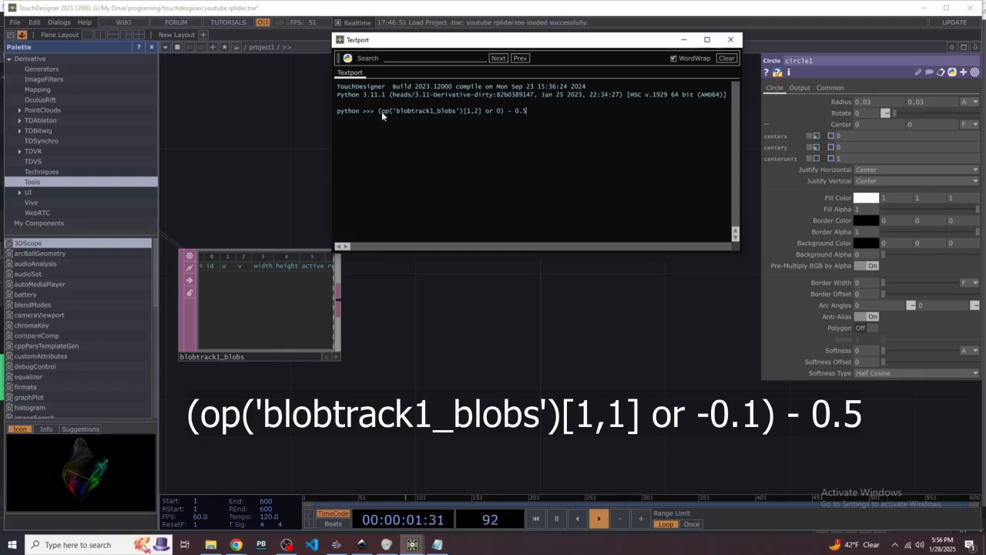
pyautogui.moveTo(381, 111); pyautogui.dragTo(390, 117)
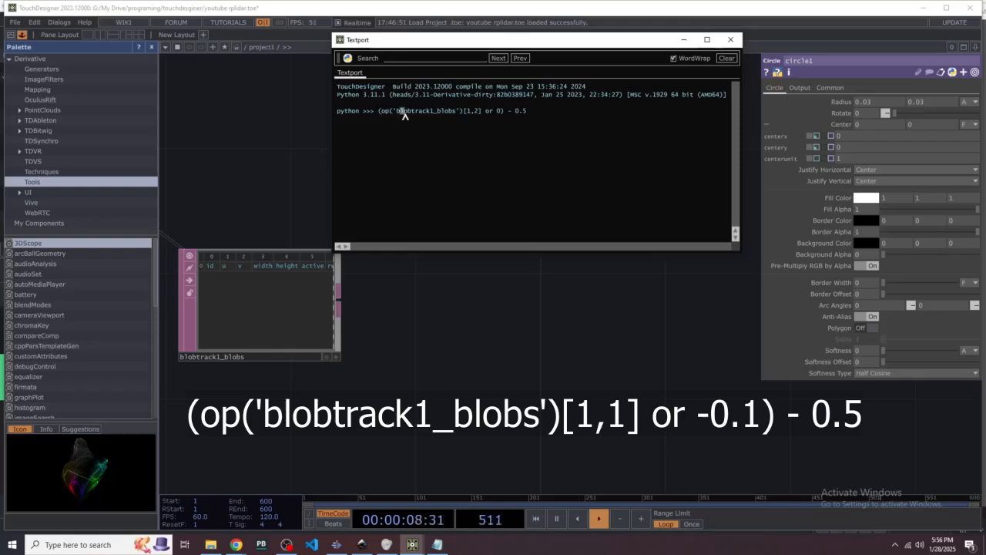
pyautogui.moveTo(398, 113); pyautogui.dragTo(456, 115)
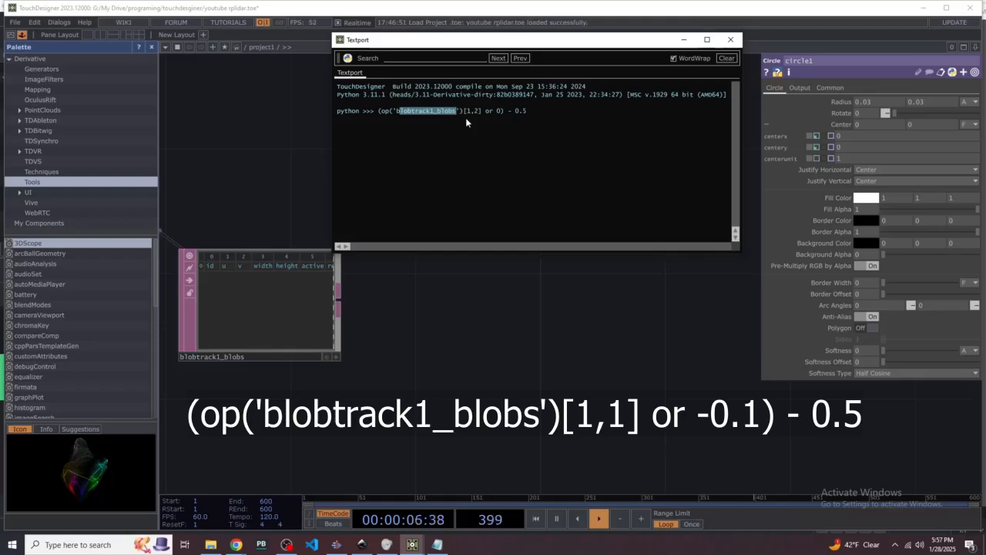
pyautogui.moveTo(465, 115); pyautogui.dragTo(478, 114)
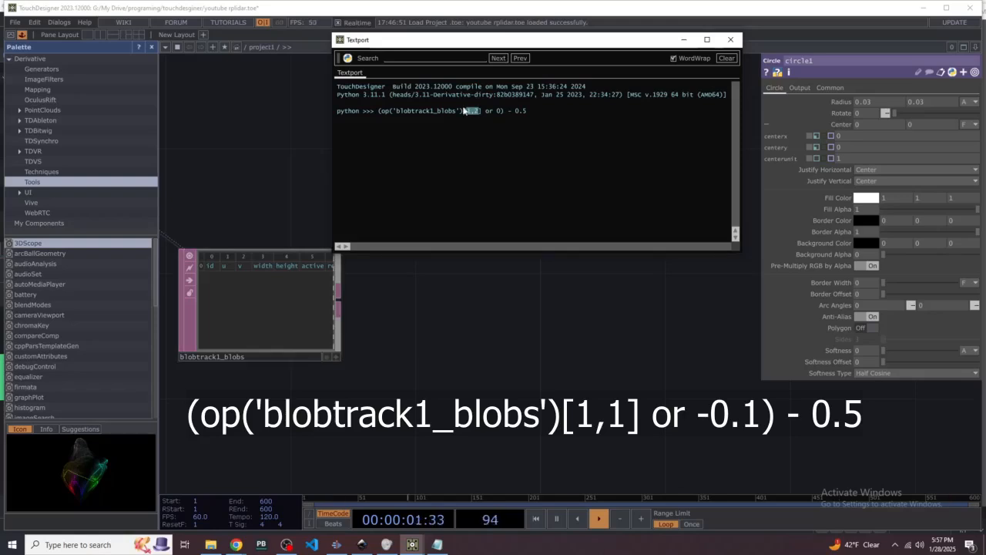
pyautogui.moveTo(481, 111); pyautogui.dragTo(379, 112)
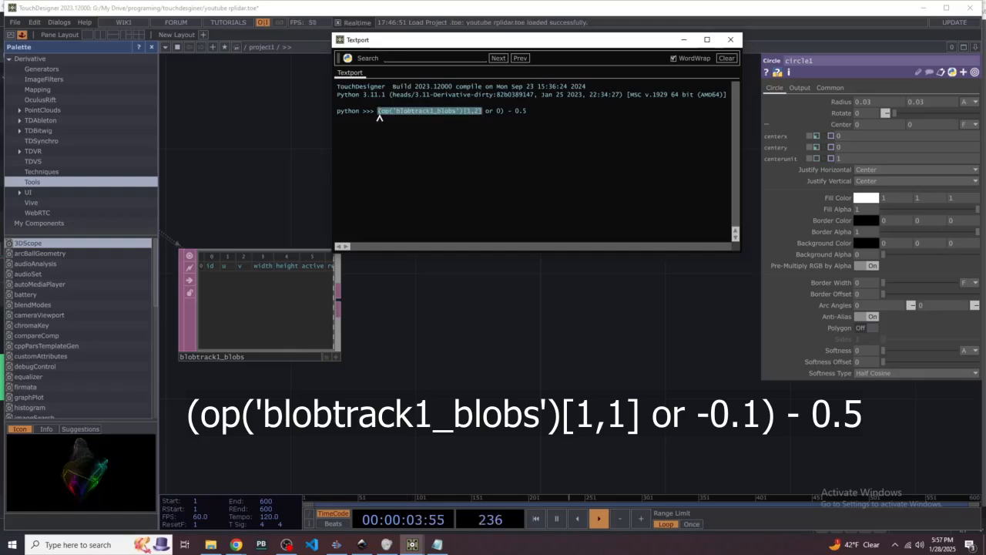
pyautogui.click(379, 113)
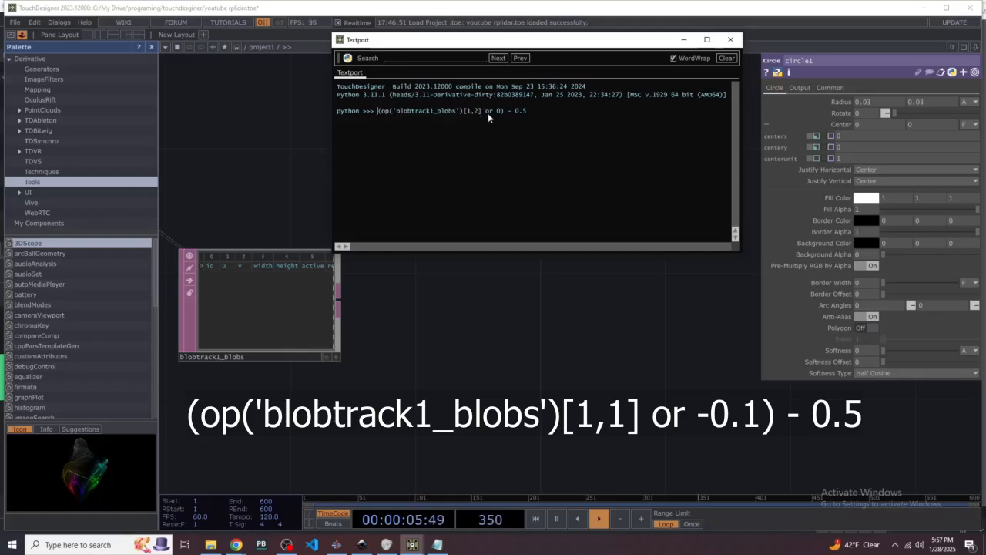
pyautogui.moveTo(485, 112); pyautogui.dragTo(500, 113)
pyautogui.doubleClick(519, 113)
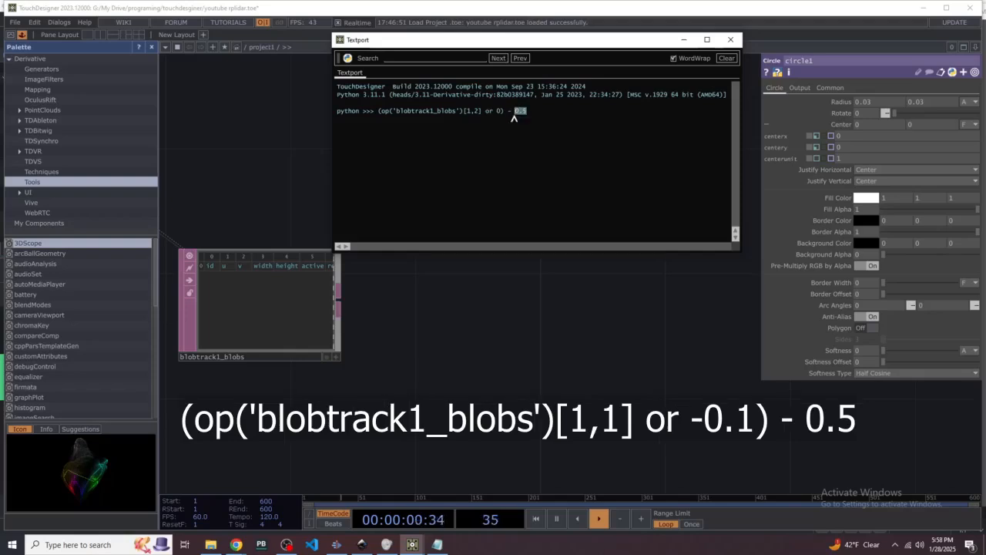
pyautogui.moveTo(527, 111); pyautogui.dragTo(506, 116)
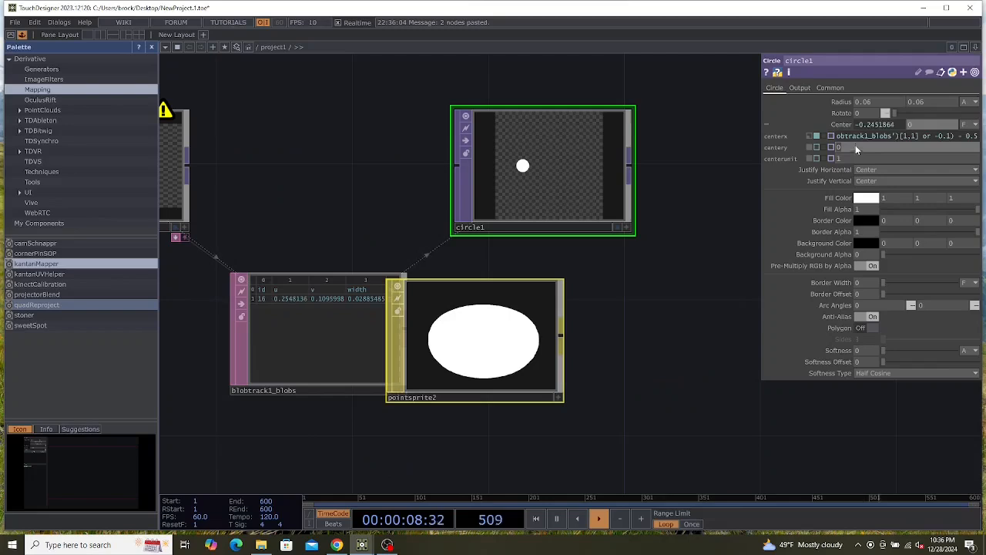
# Set circle1's vertical Center expression to (op('blobtrack1_blobs')[1,2] or 0) - 0.5.
pyautogui.moveTo(855, 139)
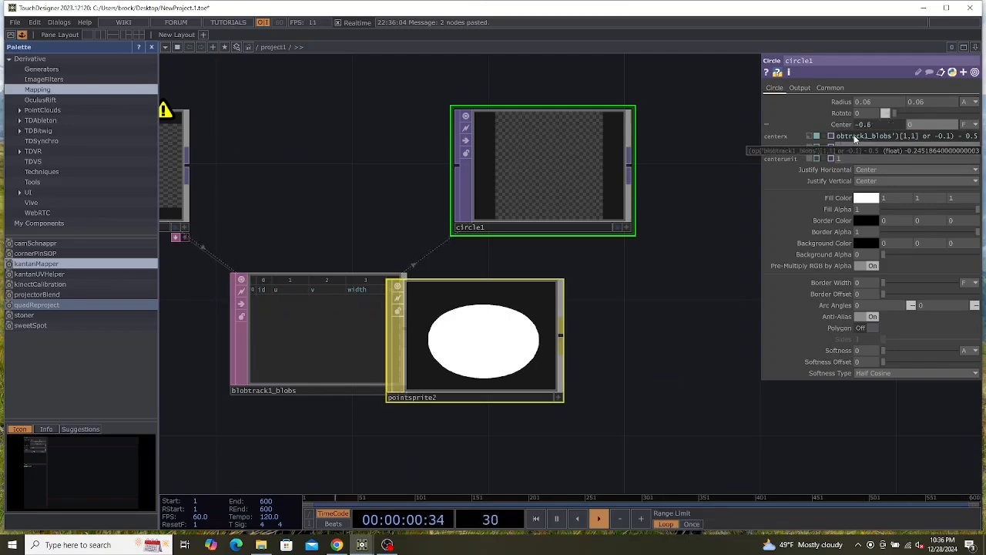
pyautogui.hotkey('ctrl', 'v')
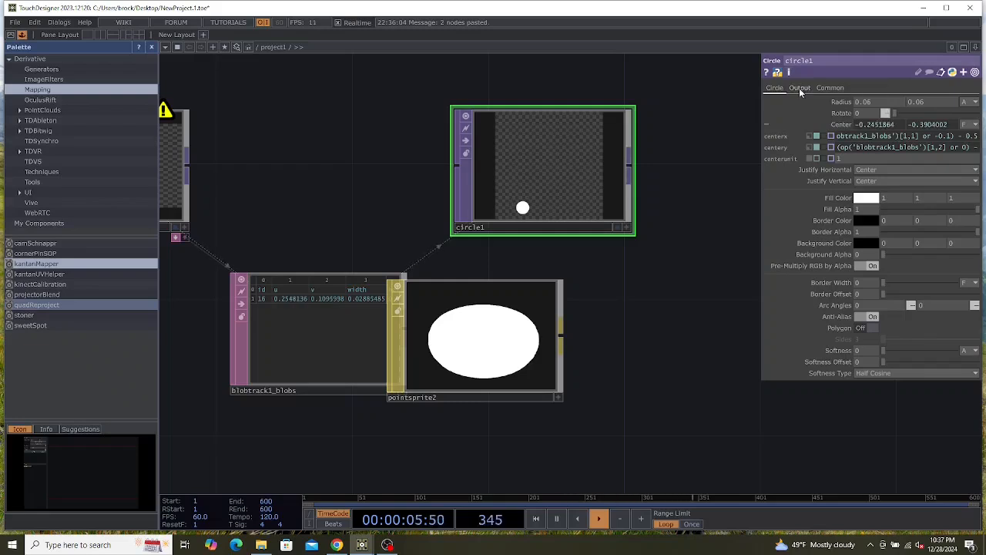
# Give circle1 a custom output resolution of 1280 by 720.
pyautogui.click(821, 87)
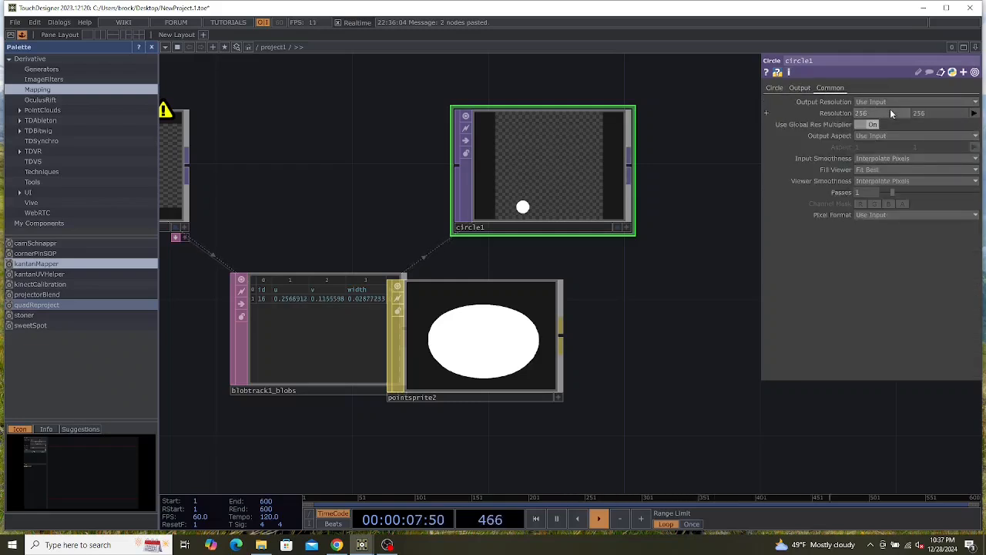
pyautogui.click(918, 101)
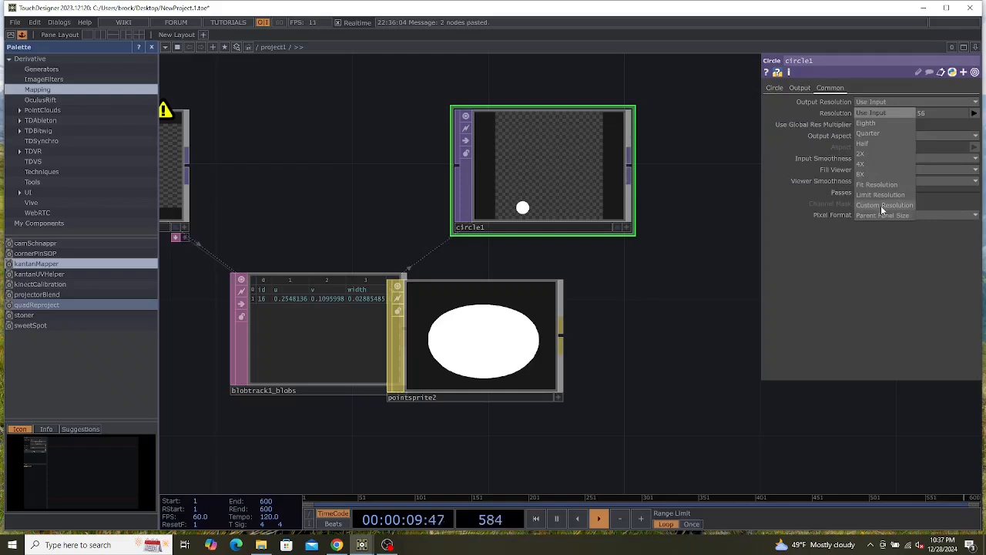
pyautogui.click(882, 206)
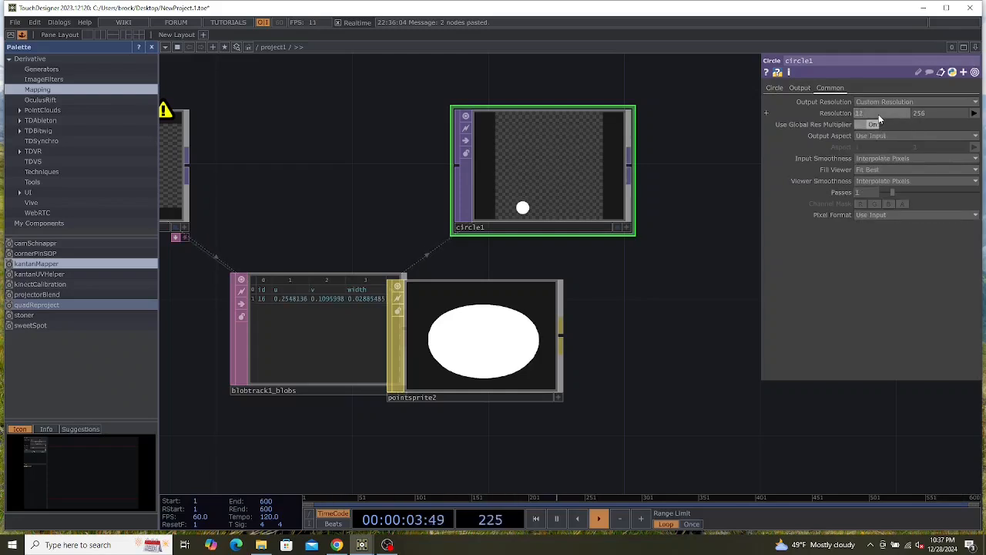
pyautogui.click(927, 113)
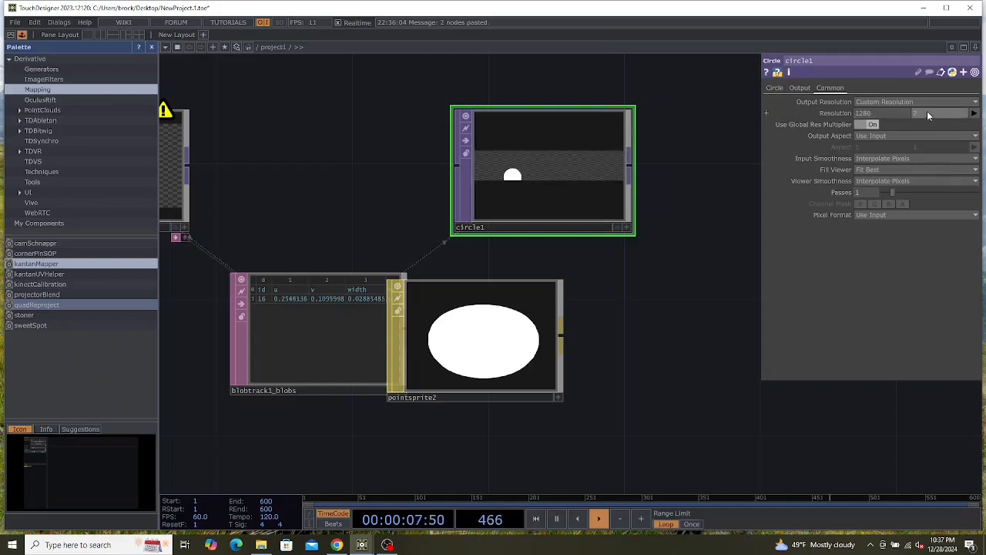
pyautogui.write('720')
pyautogui.press('Return')
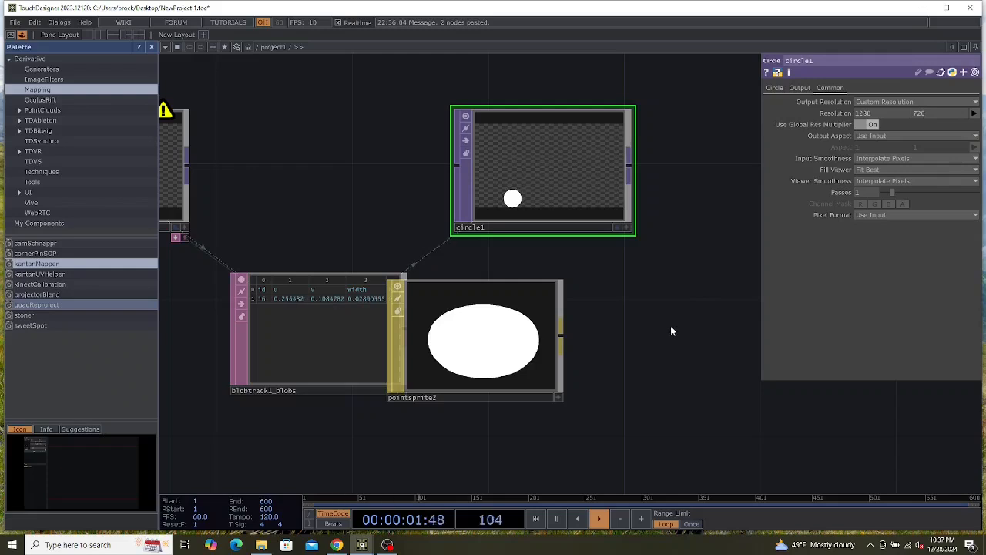
# Delete the stray pointsprite2 operator overlapping the blobs table.
pyautogui.scroll(-4, 670, 327)
pyautogui.scroll(-2, 661, 333)
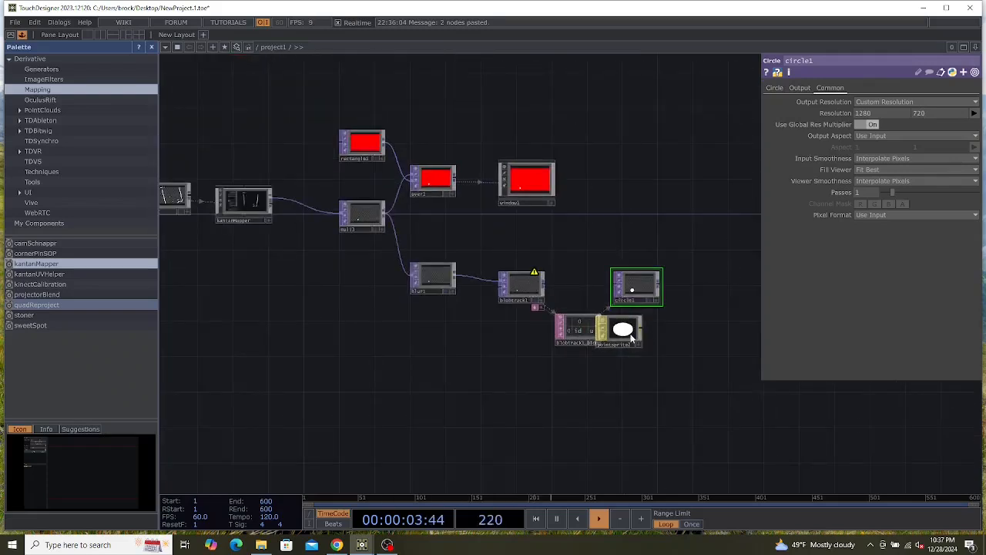
pyautogui.click(632, 338)
pyautogui.press('Delete')
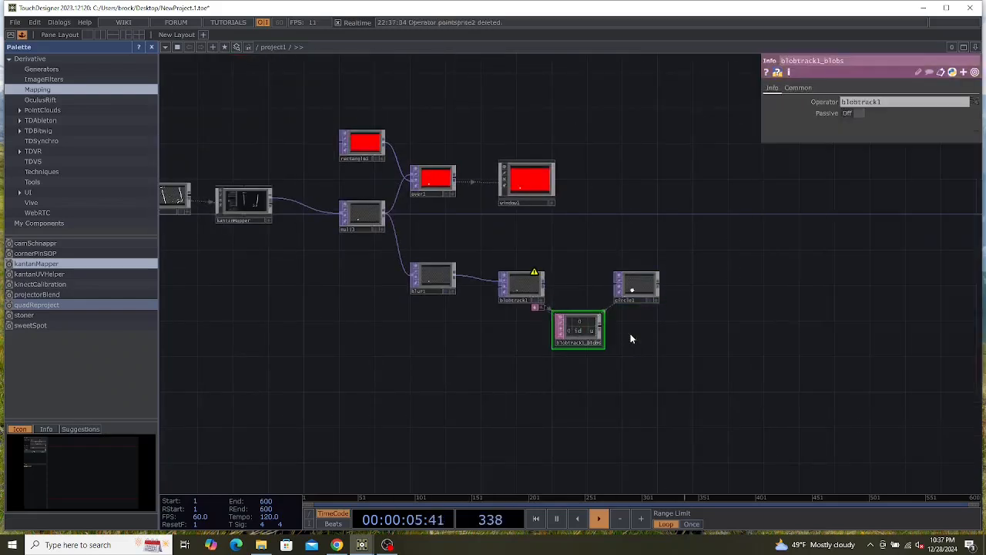
# Connect circle1's output to over1 in place of null3 so the circle is composited over the red rectangle.
pyautogui.moveTo(672, 347); pyautogui.dragTo(690, 370)
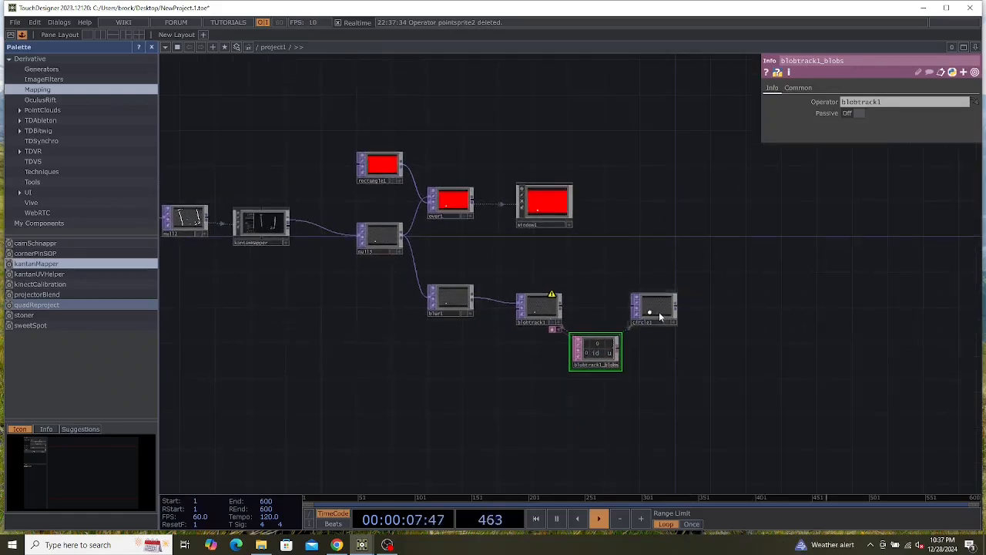
pyautogui.moveTo(495, 260); pyautogui.dragTo(579, 290)
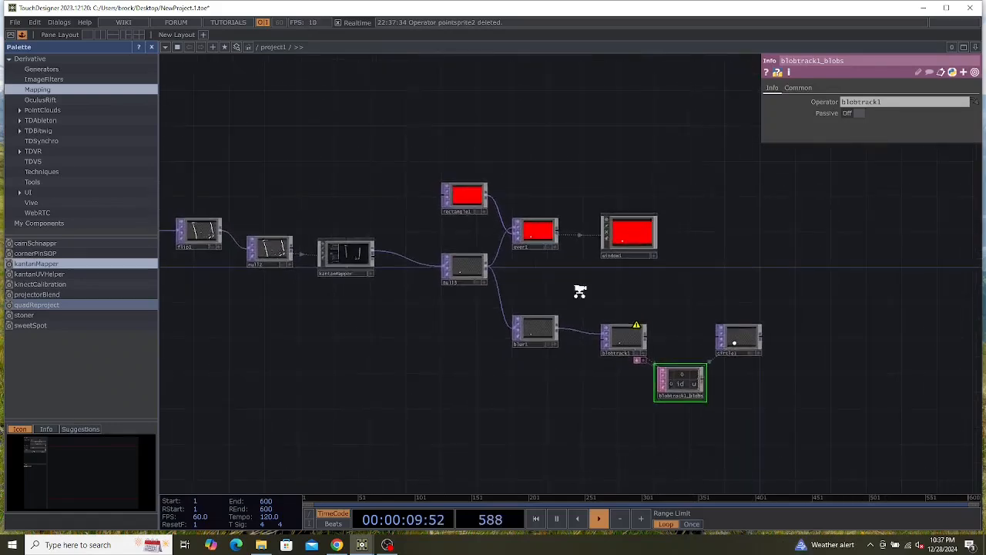
pyautogui.scroll(3, 578, 291)
pyautogui.moveTo(907, 374); pyautogui.dragTo(460, 185)
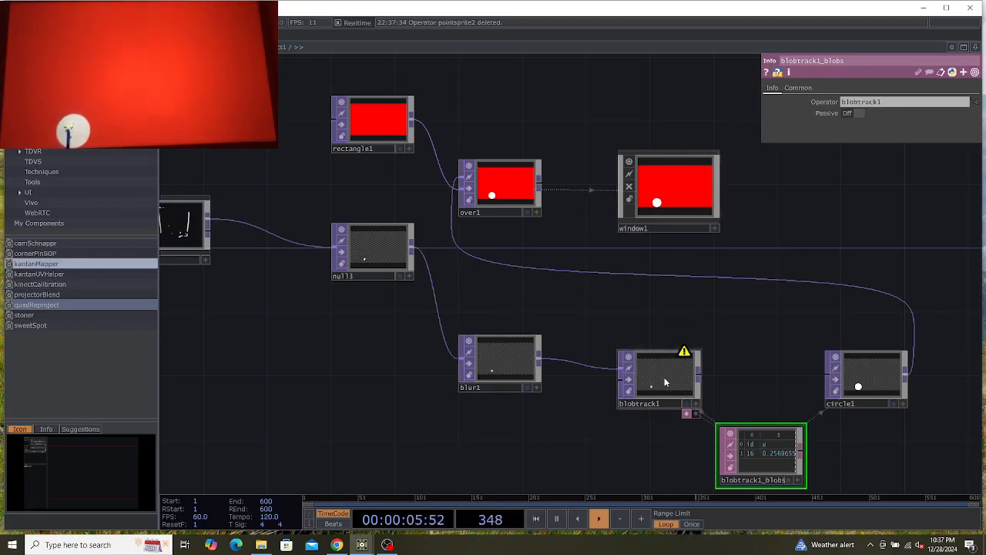
# Reduce both of circle1's radius values to 0.03.
pyautogui.click(836, 379)
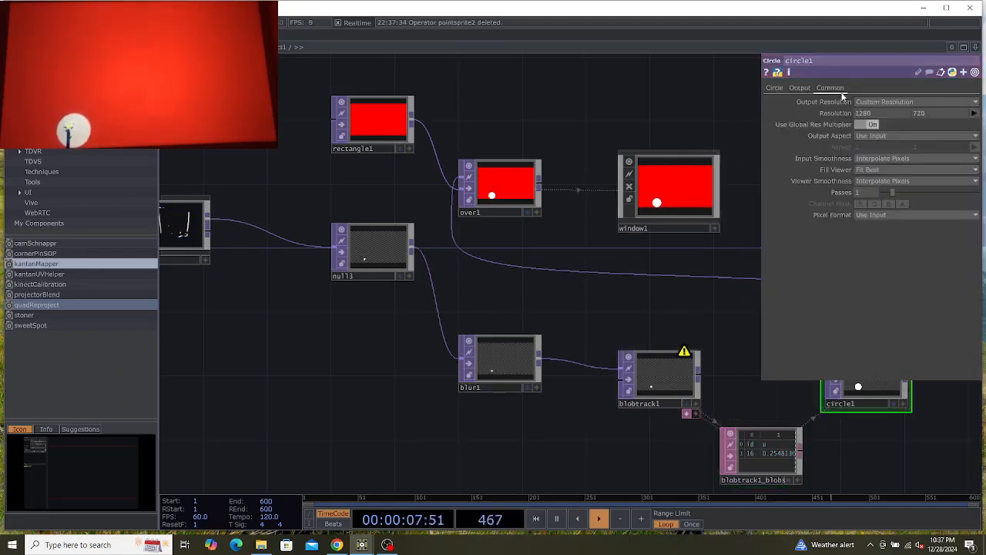
pyautogui.click(774, 87)
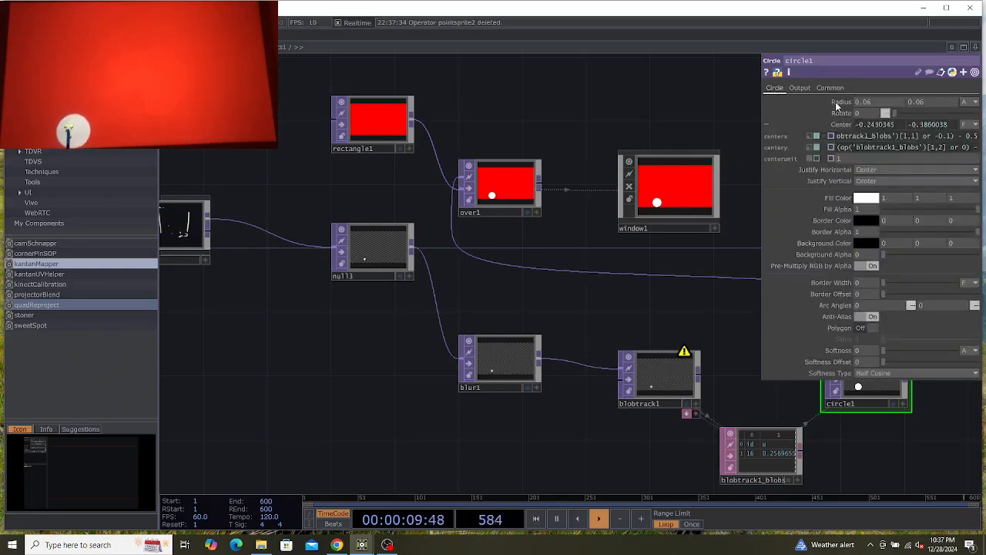
pyautogui.moveTo(836, 104); pyautogui.dragTo(818, 116, button='middle')
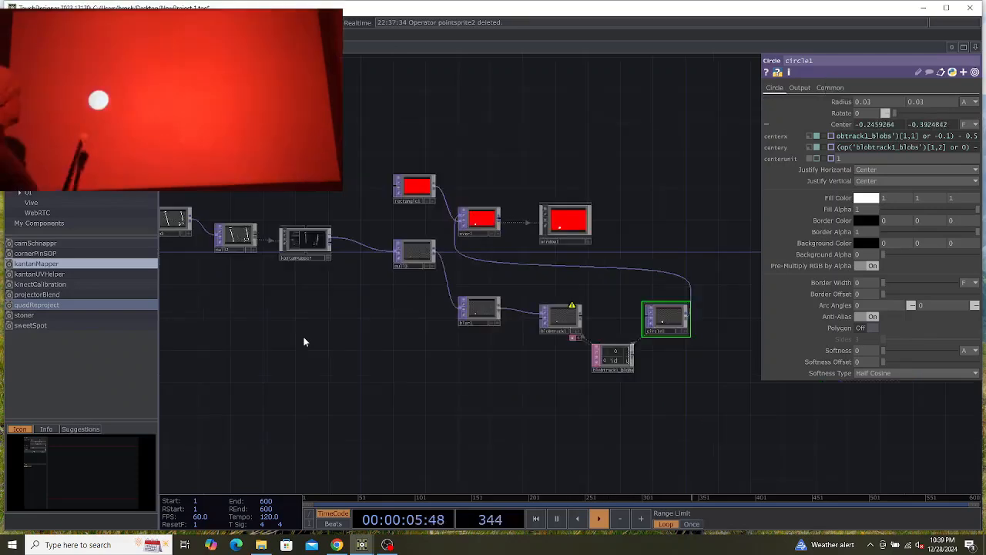